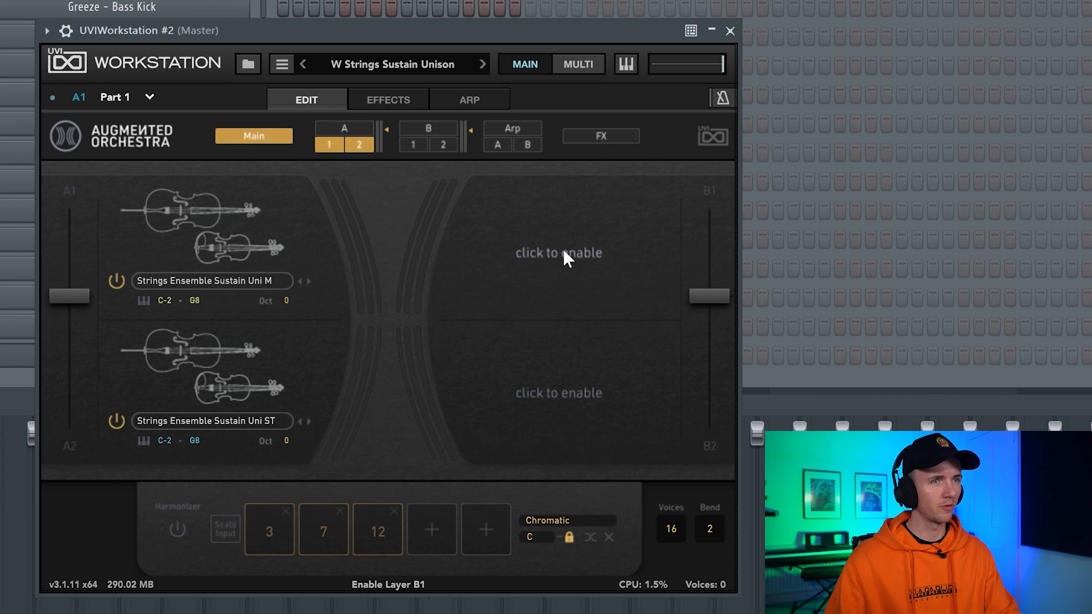
Step: Enable layer B1 and load the Low Brass sound Brass Low Sustain Uni All into it
click(565, 252)
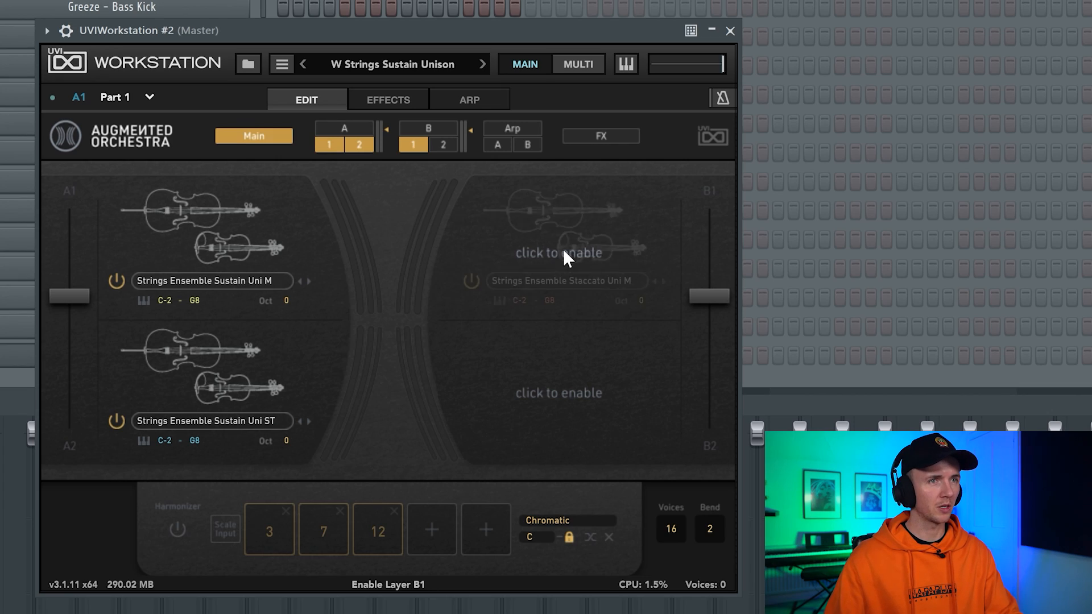
click(565, 279)
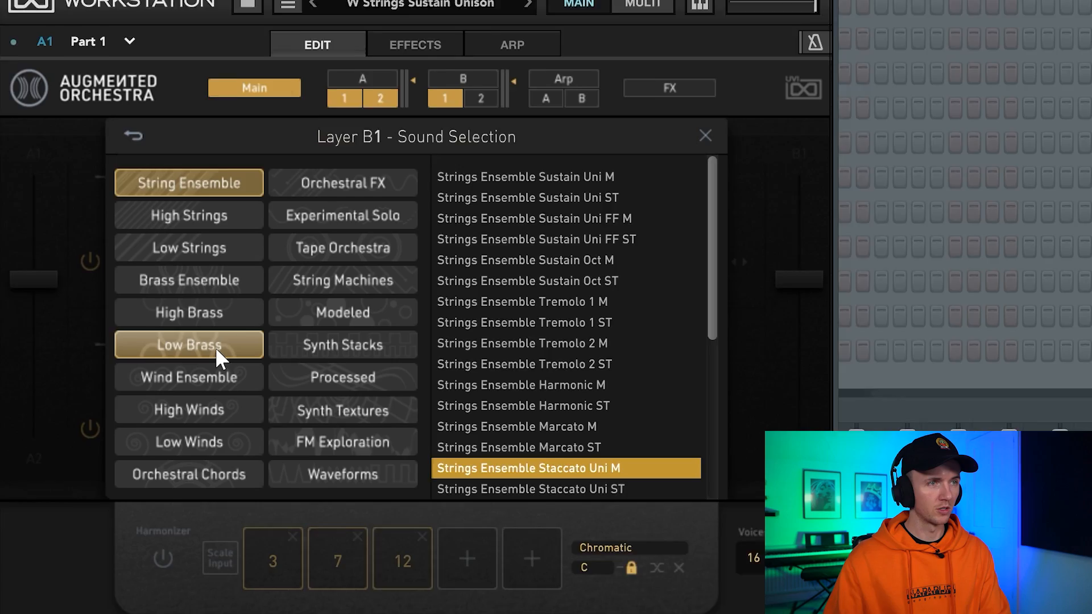
click(220, 351)
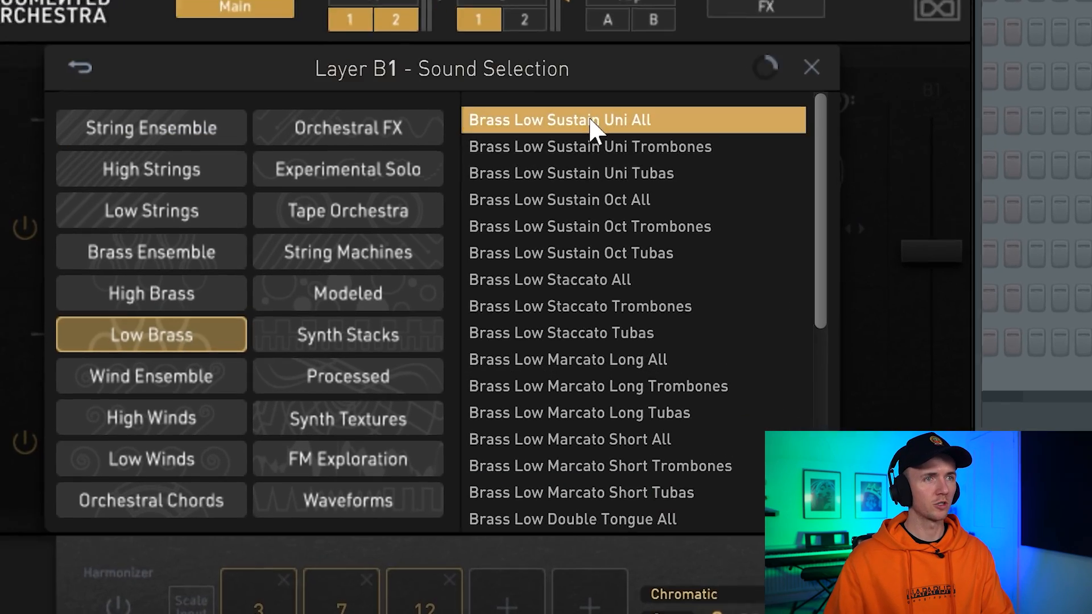
click(592, 141)
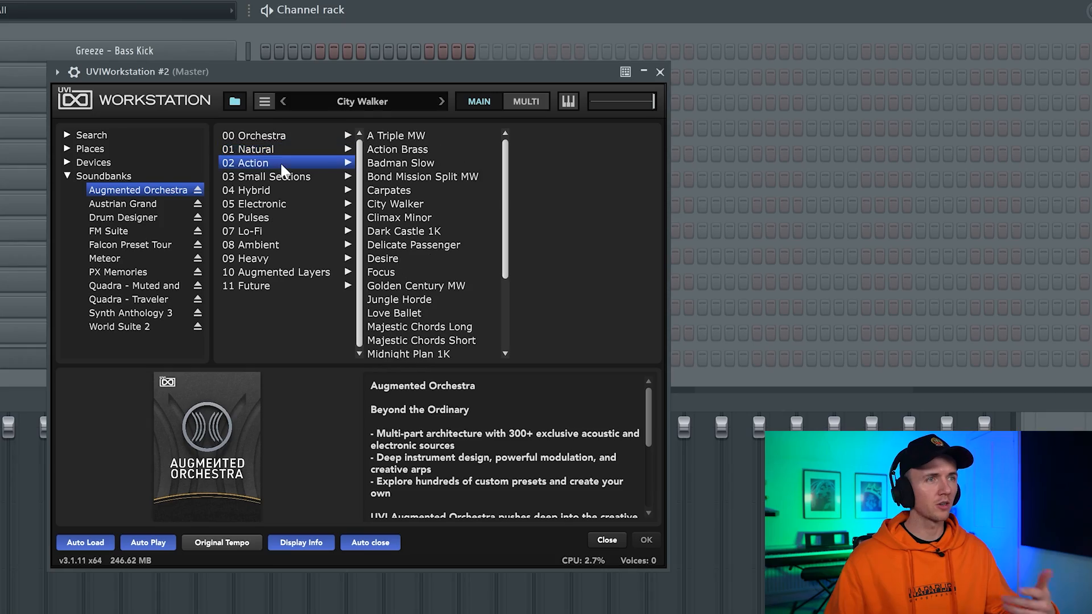
Step: Audition the Augmented Orchestra presets City Walker and Climax Minor from the Action category
click(396, 204)
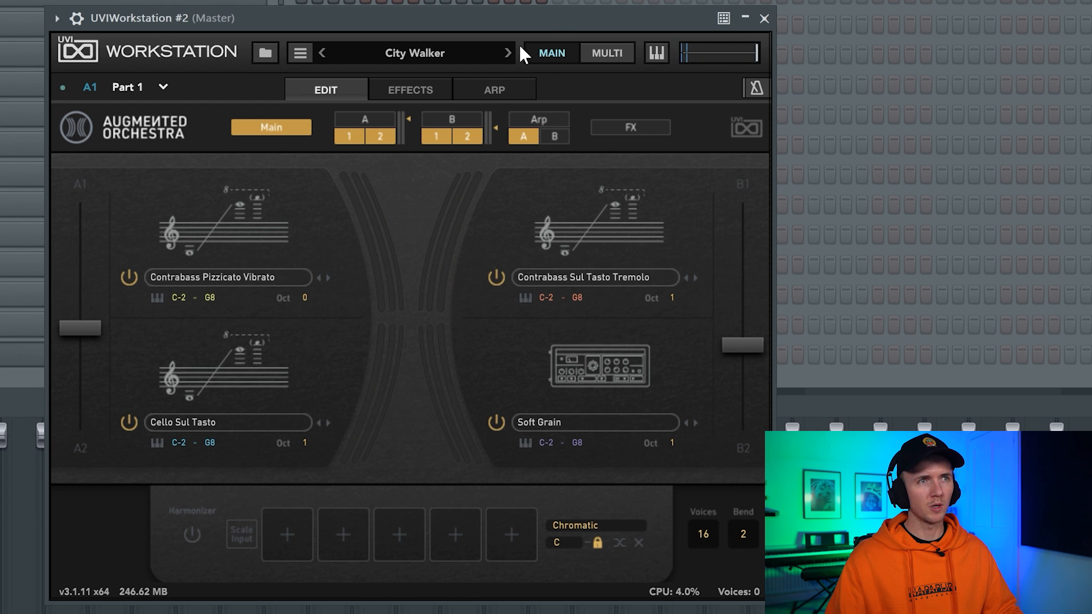
click(506, 53)
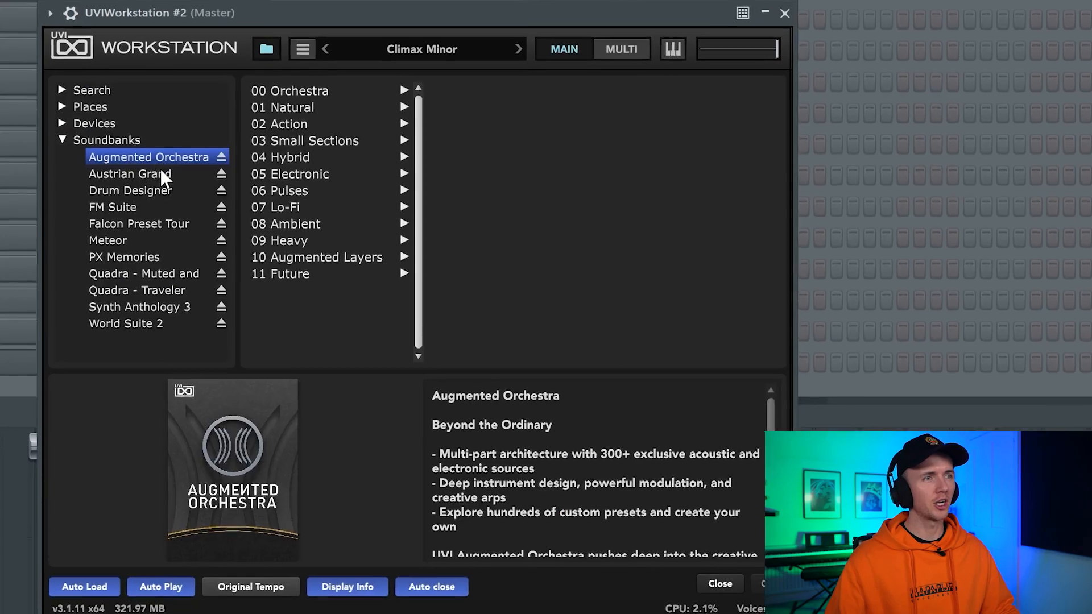
Step: Audition AG Cinematic Piano from Austrian Grand's Natural category and Dark One from the FMX2-XL keys in FM Suite
click(139, 177)
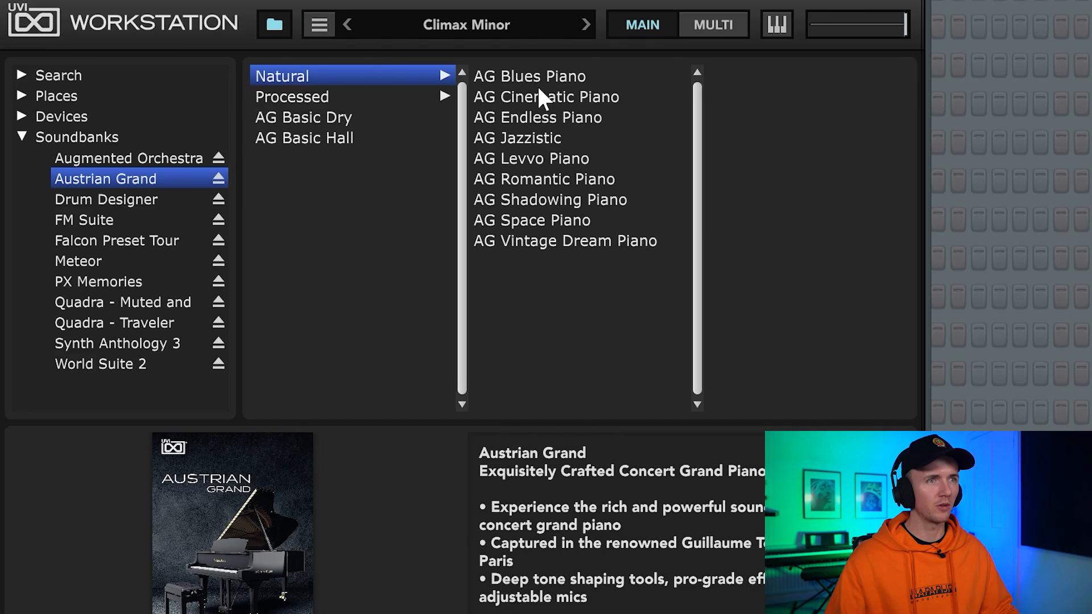
click(540, 92)
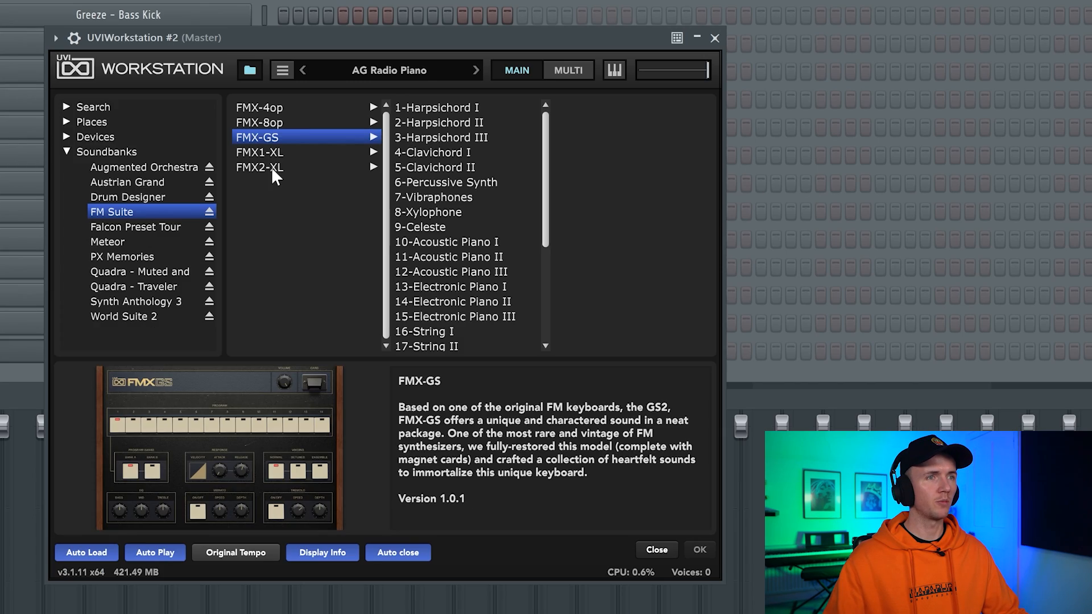
click(272, 167)
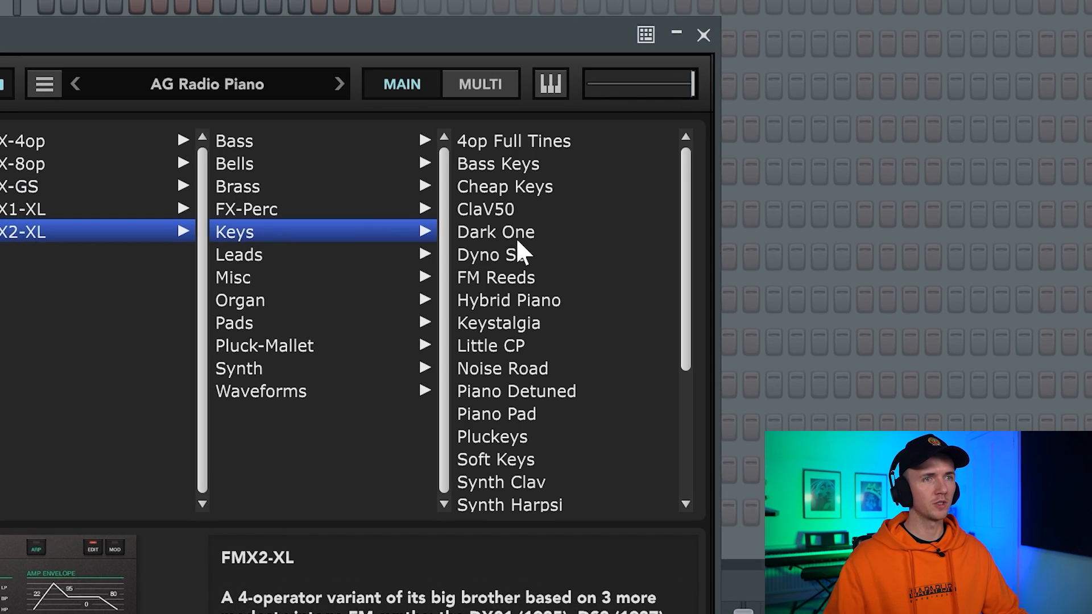
click(518, 238)
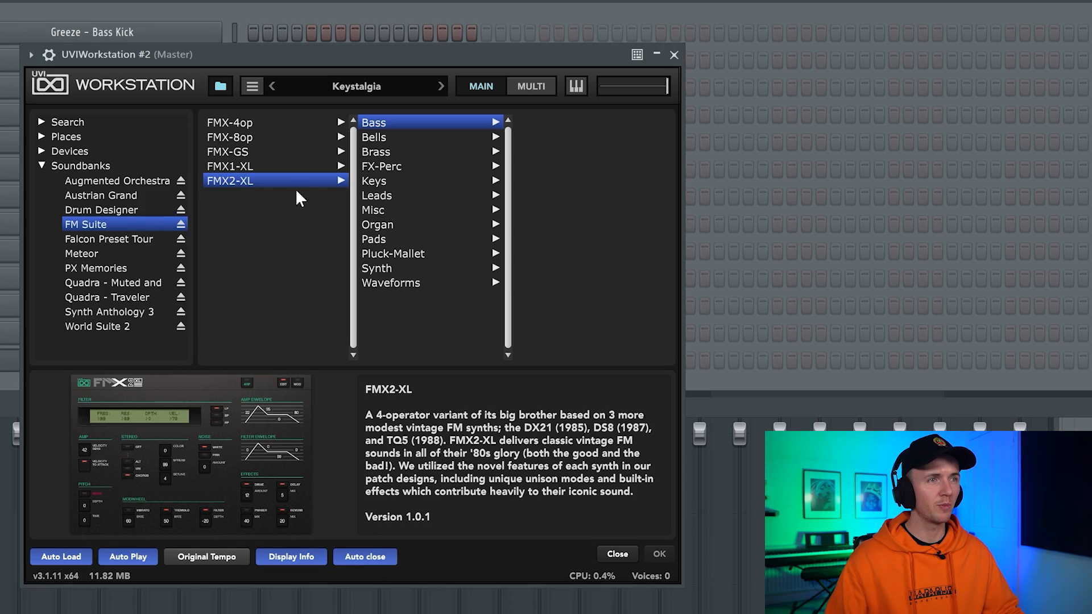
Step: Browse the FM Suite instruments FMX1-XL, FMX-GS and FMX-4op, including the preset categories of FMX-4op
click(263, 166)
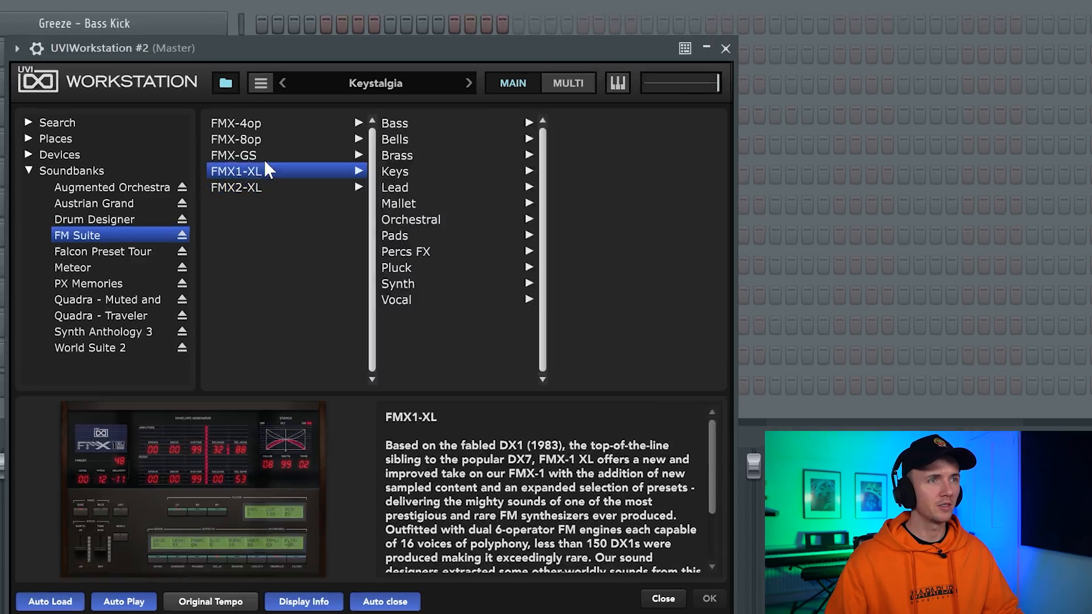
click(260, 152)
click(265, 123)
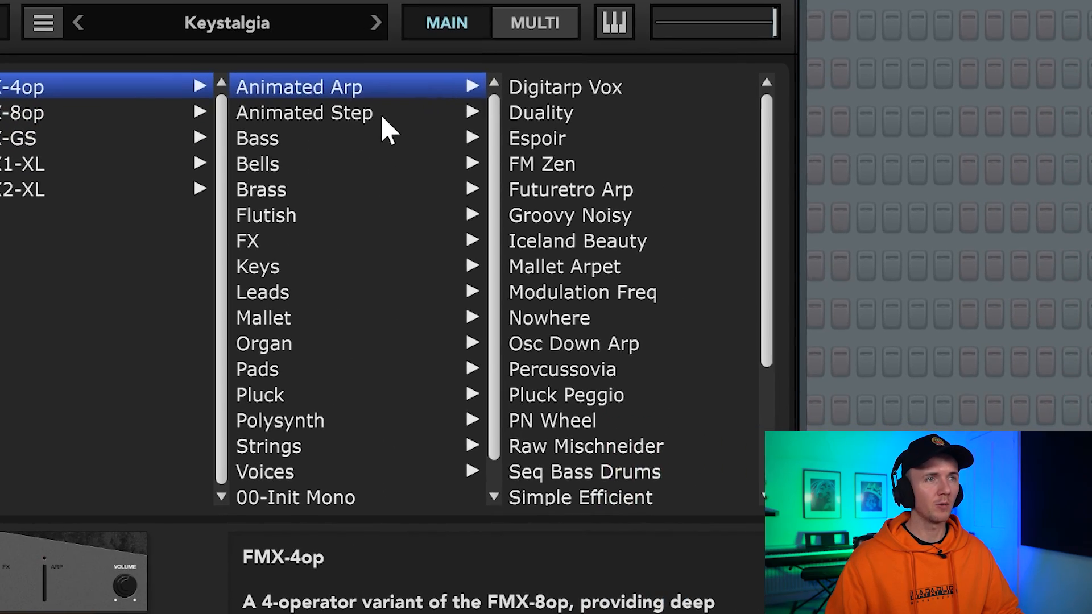
click(504, 133)
click(493, 157)
click(490, 182)
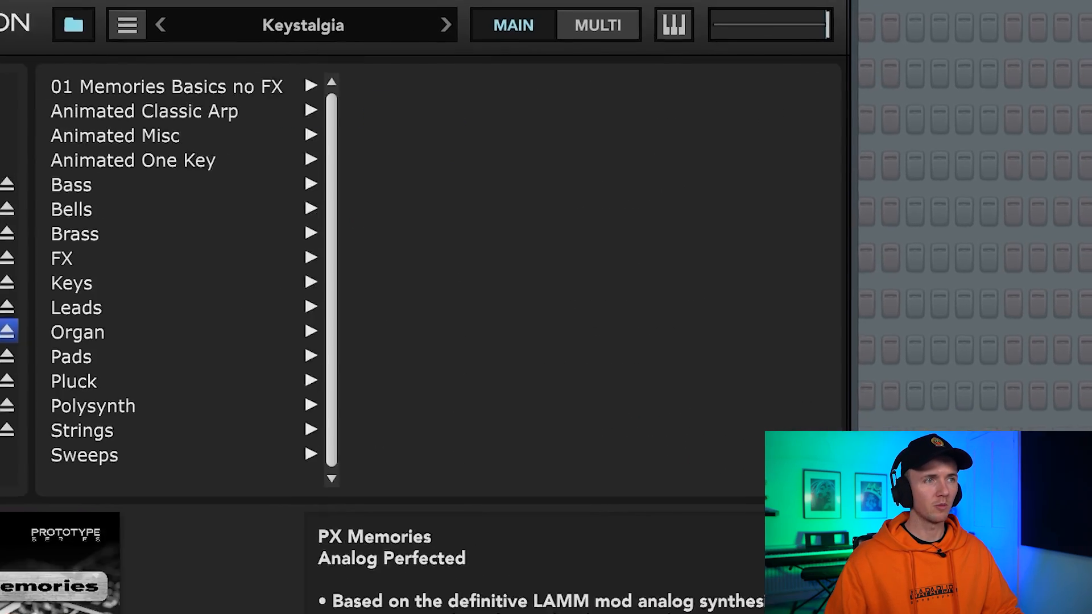
Step: Browse the PX Memories soundbank and audition Cityscapes 1.4 from Falcon Preset Tour
click(367, 172)
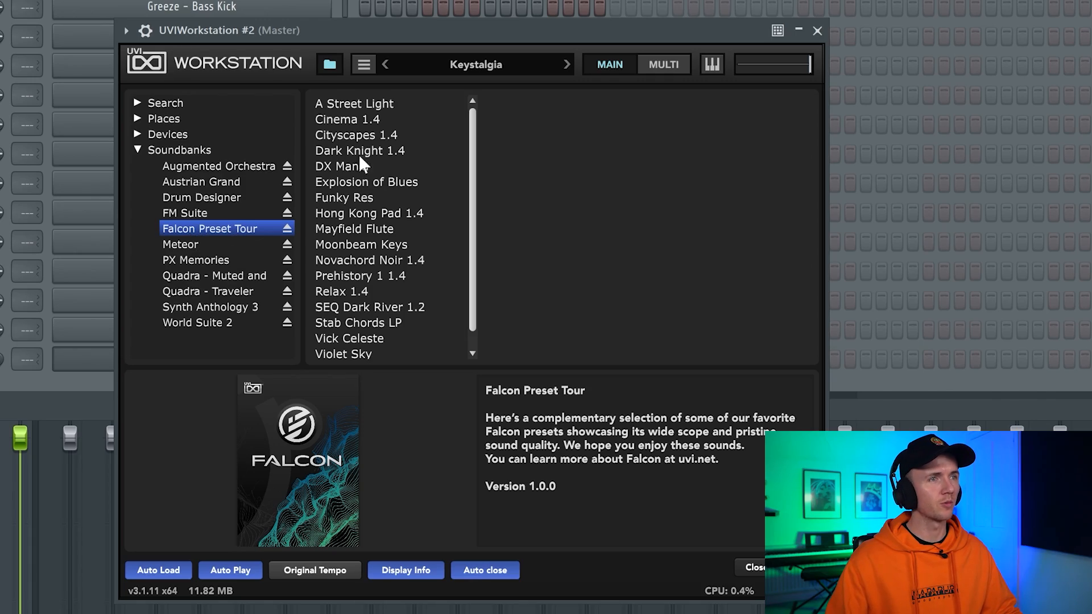
click(355, 133)
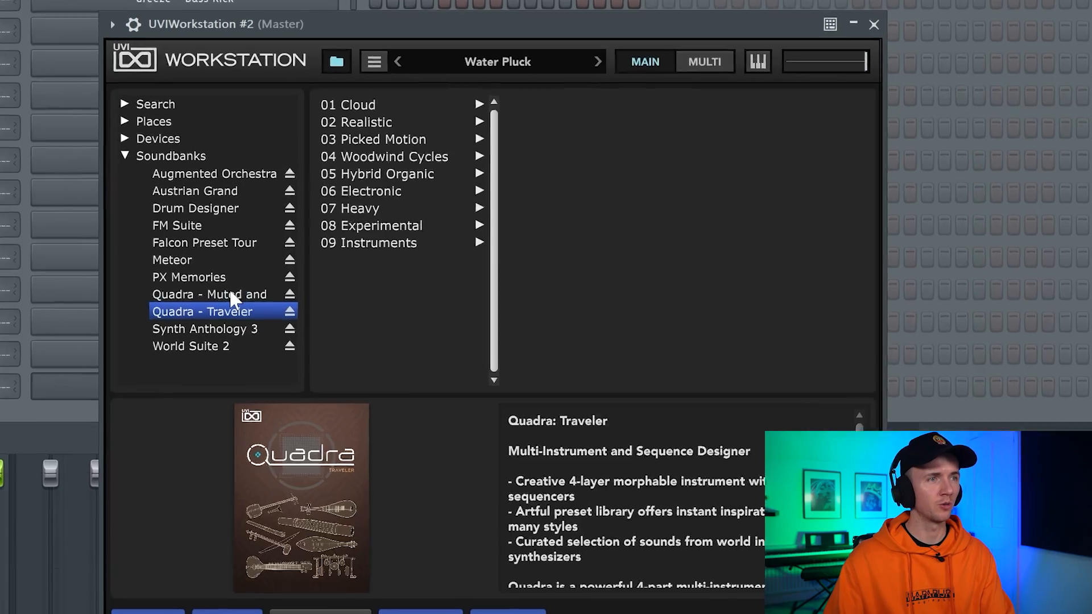
Step: Browse the Realistic presets of Quadra - Traveler and set layer D's sound to a koto from the Strings category
click(230, 289)
click(229, 374)
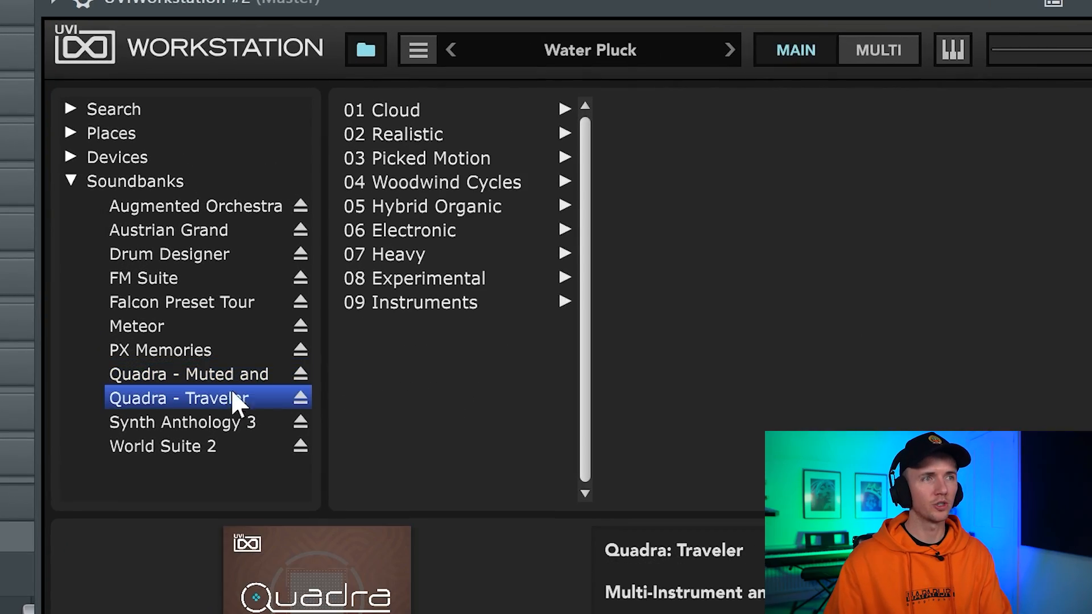
click(432, 134)
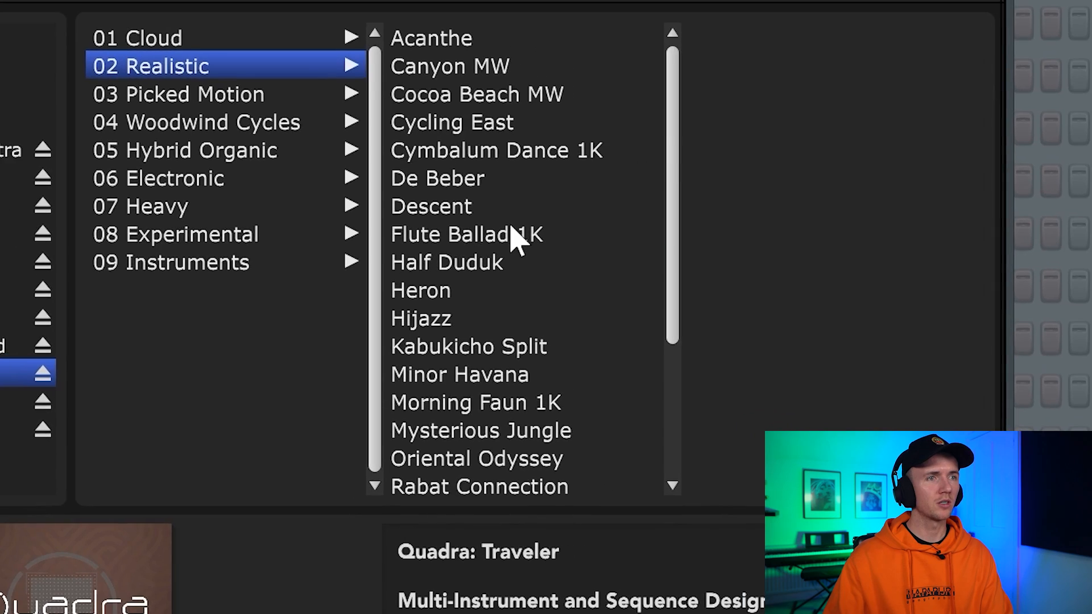
scroll(708, 281, down, 3)
click(673, 298)
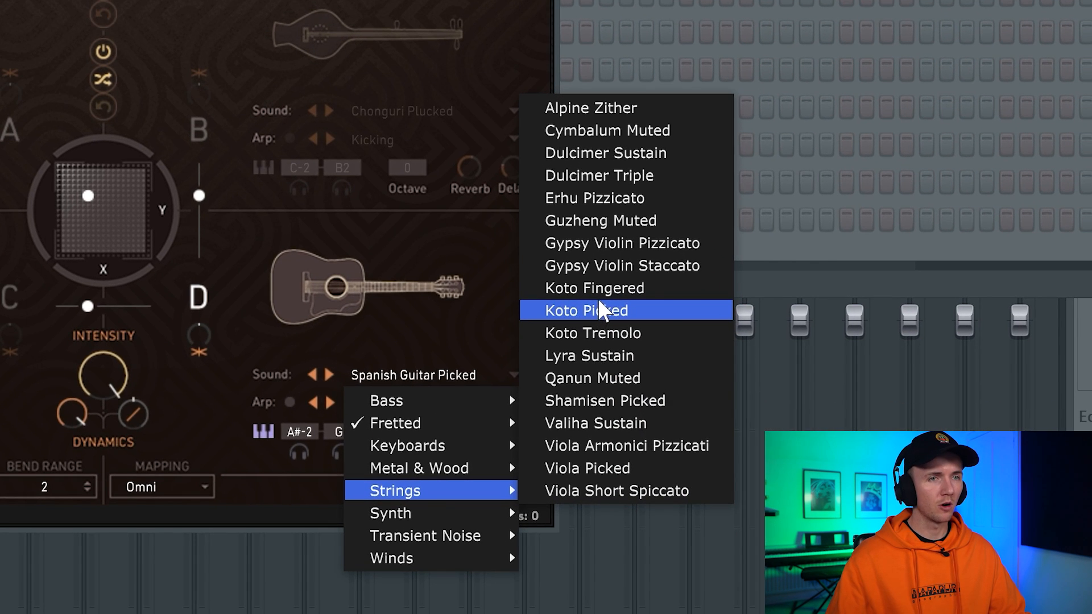
click(597, 290)
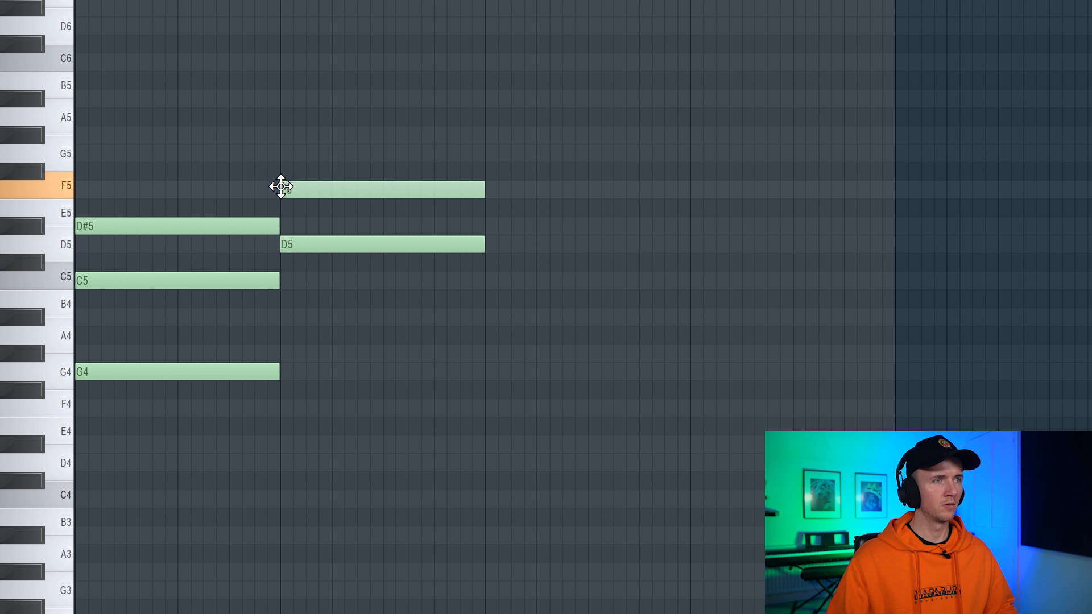
Step: Add G#4 to complete the chord in bar 2, and build a chord of G4, A#4 and D5 in bar 3
click(296, 354)
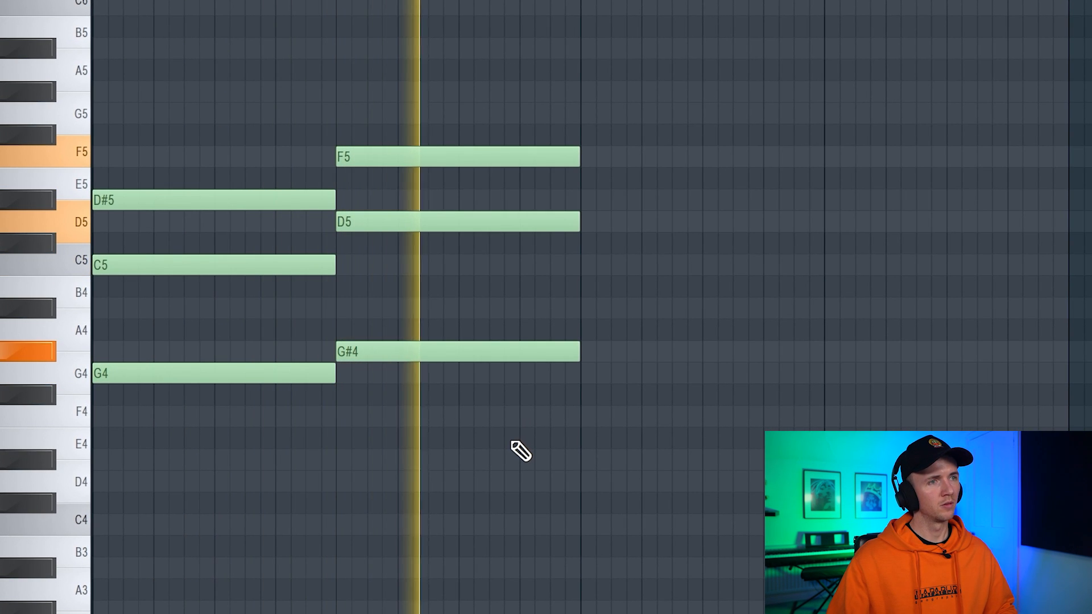
key(space)
click(583, 221)
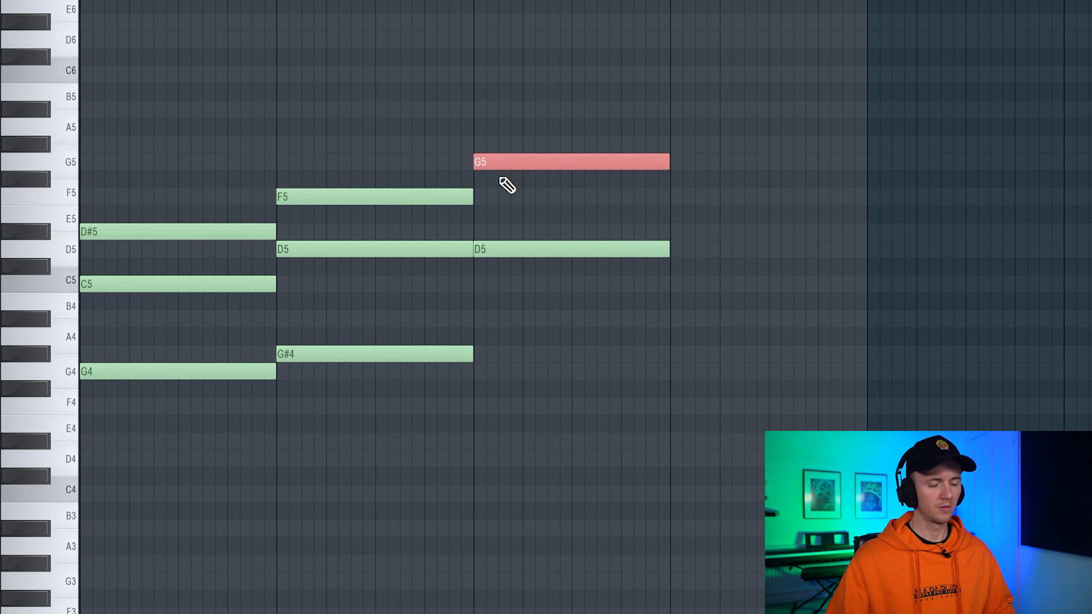
key(space)
click(478, 319)
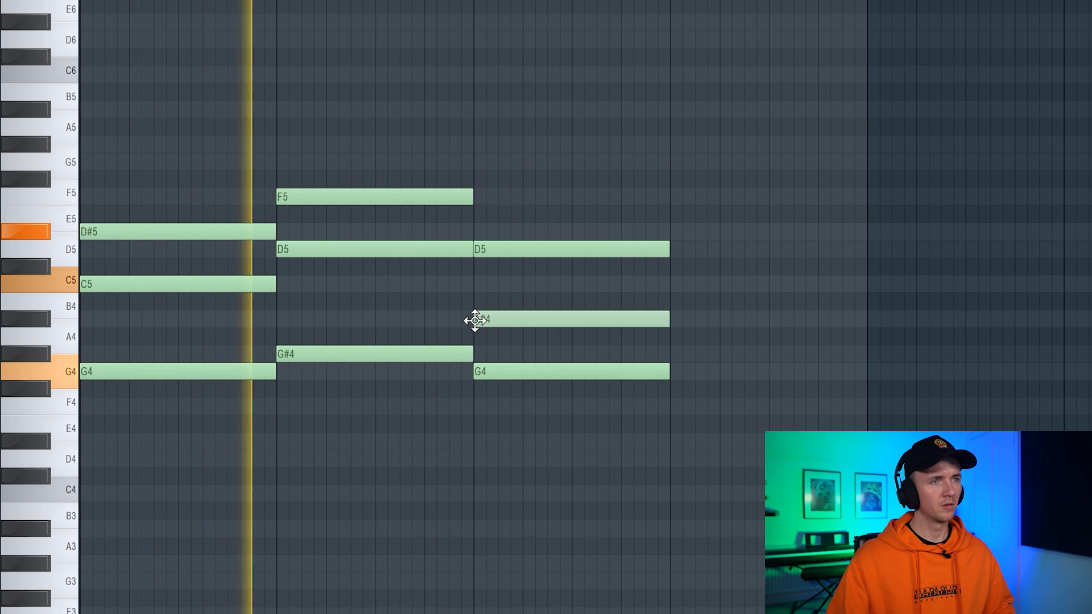
key(ctrl+a)
key(ctrl+d)
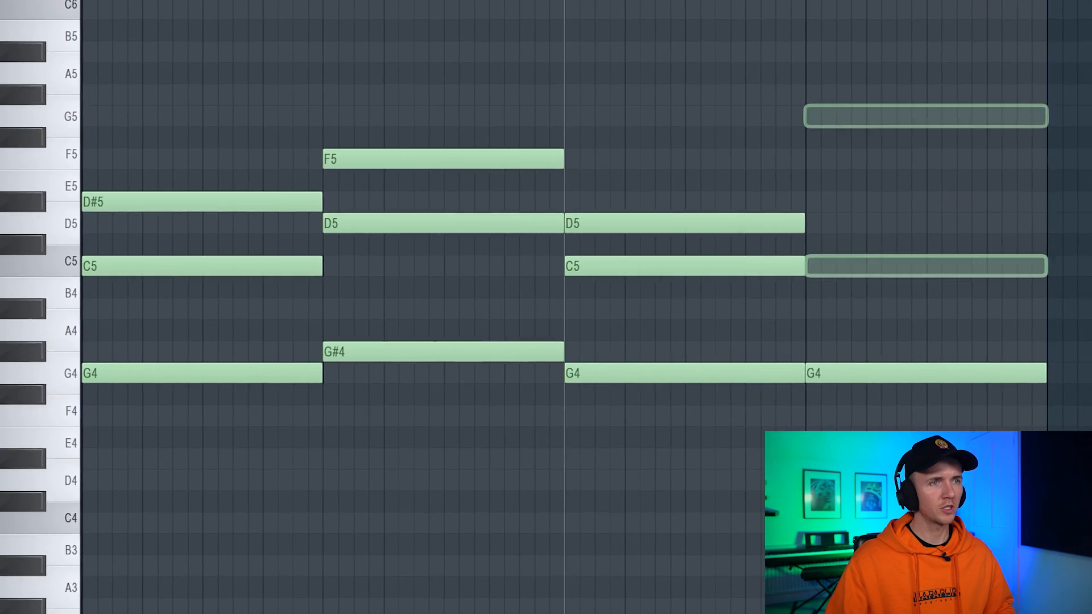
Step: Move the bar 3 chord to bar 4, copy the bar 2 chord into bar 3, and play the progression
drag(575, 134, 592, 330)
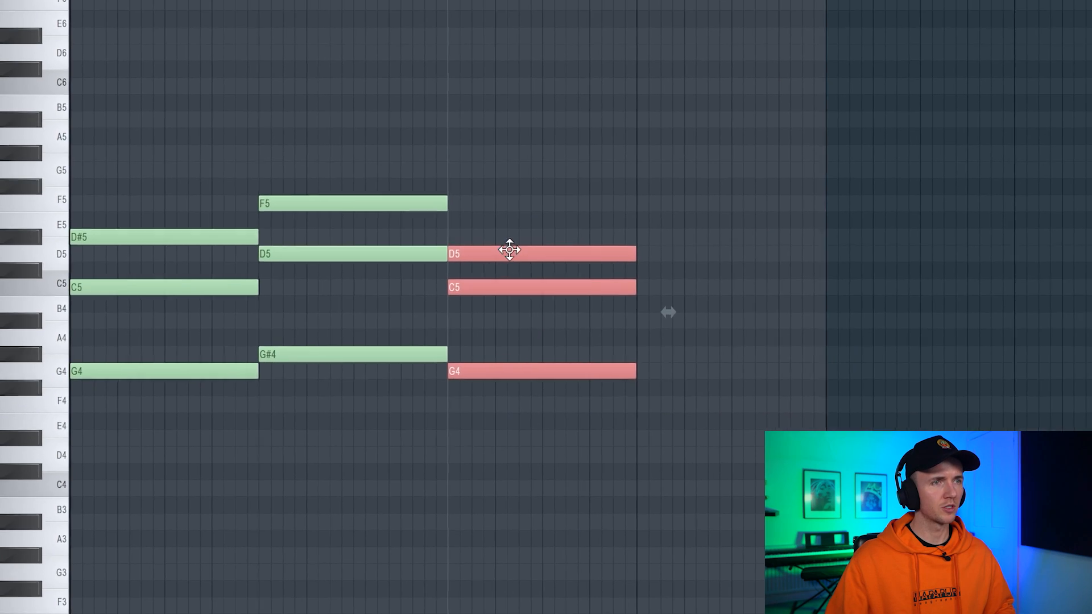
drag(510, 244, 660, 250)
drag(493, 134, 362, 435)
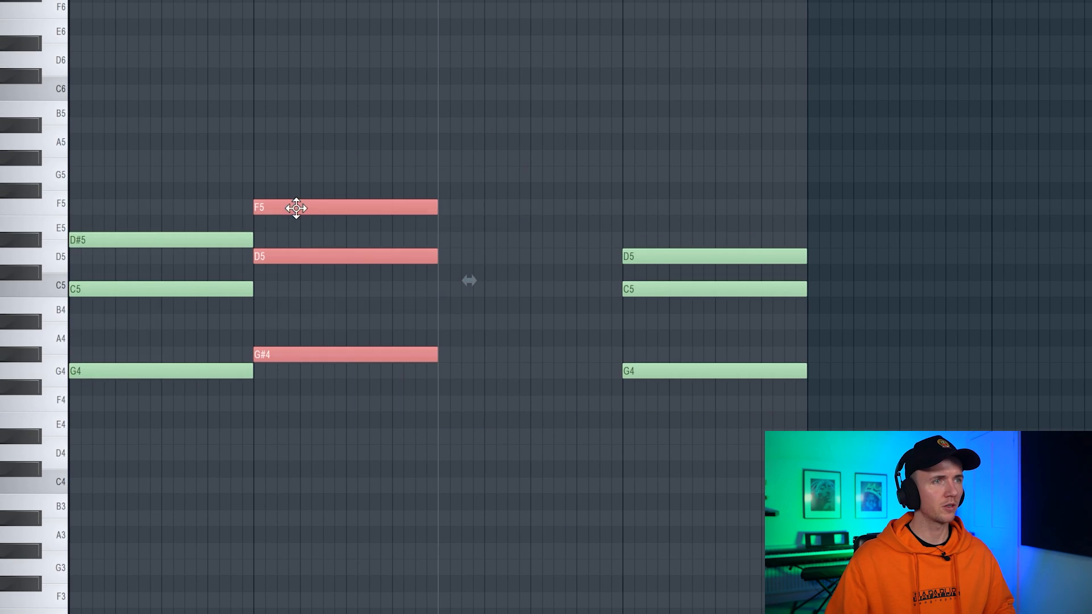
key(space)
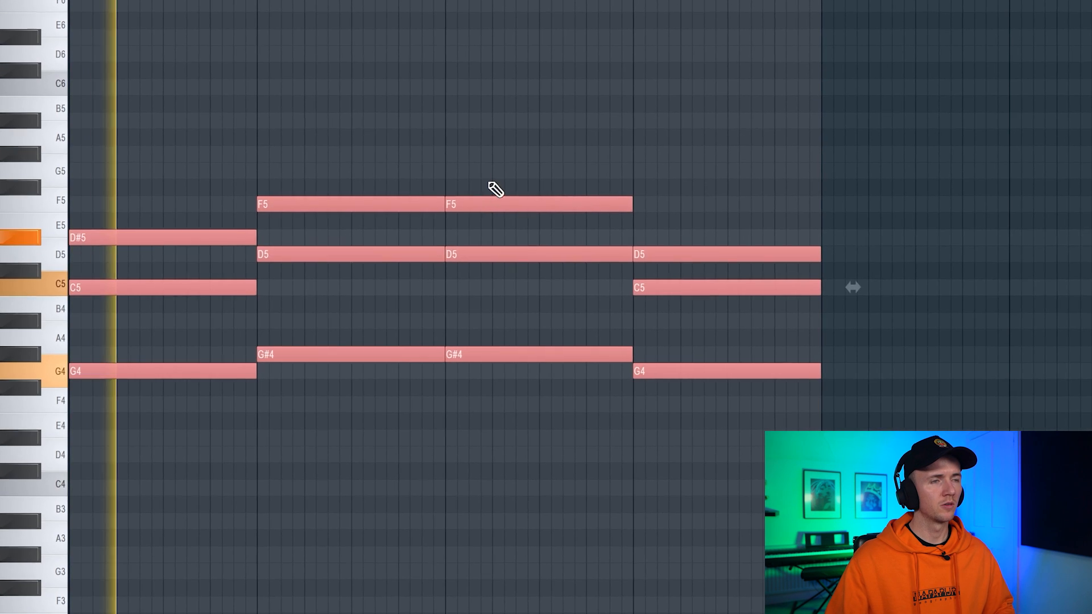
ctrl+click(490, 183)
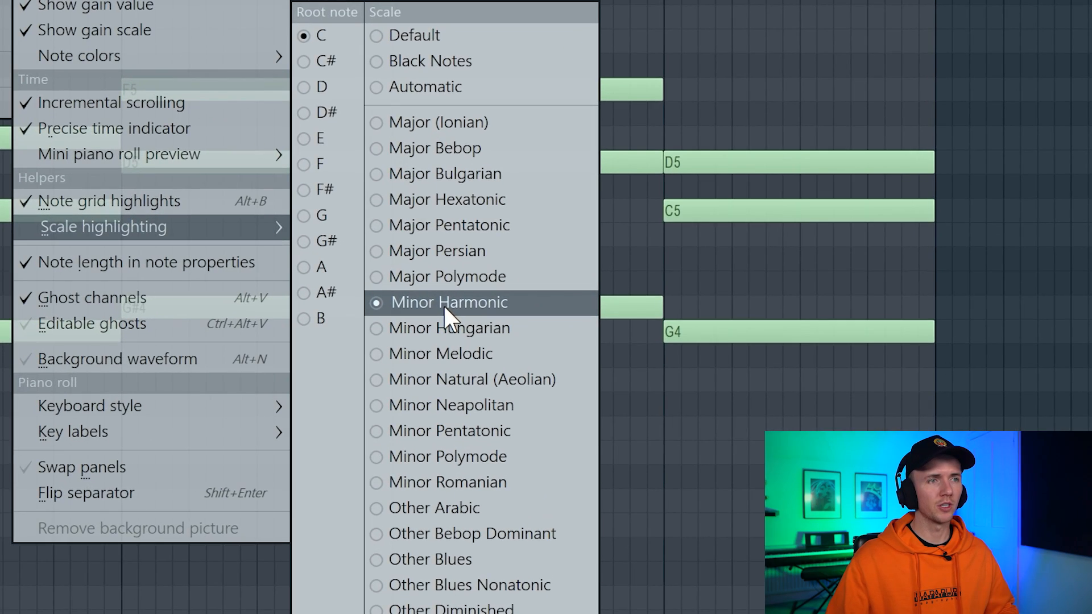
Step: Set the piano roll's scale highlighting to Minor Harmonic with root note C
click(445, 303)
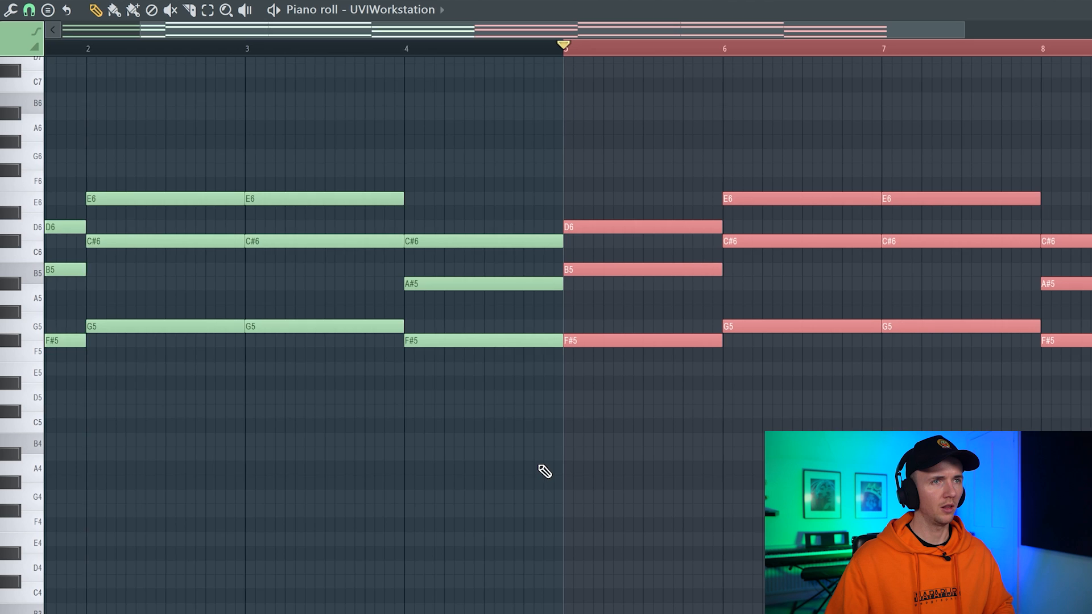
Step: Move the E6 note of bar 7 to G6 halfway through bar 6, and shorten bar 6's E6 to half a bar
key(ctrl+a)
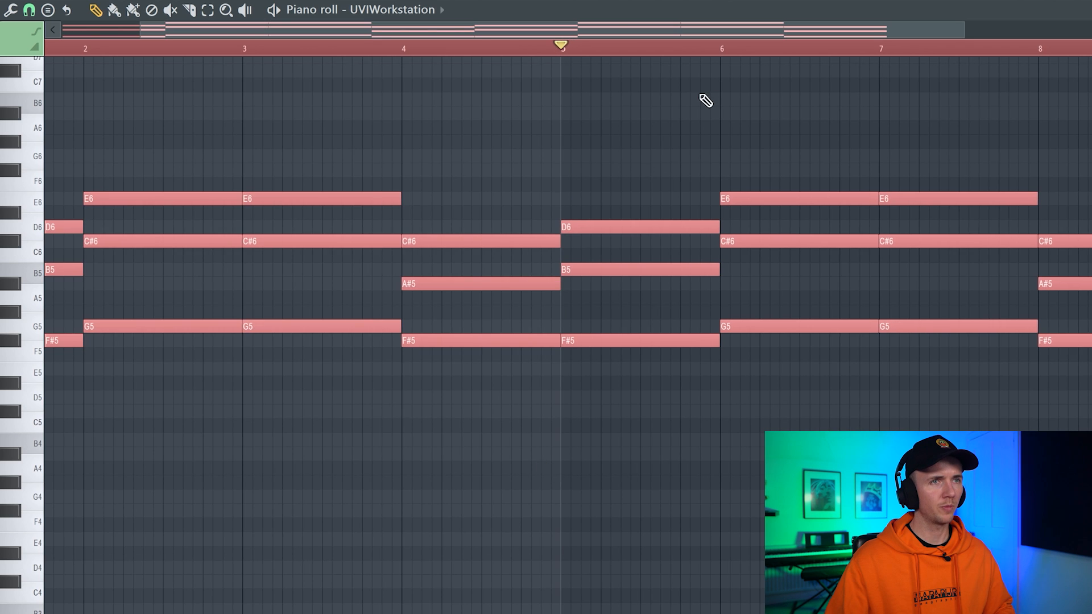
key(ctrl+d)
scroll(788, 163, down, 1)
key(space)
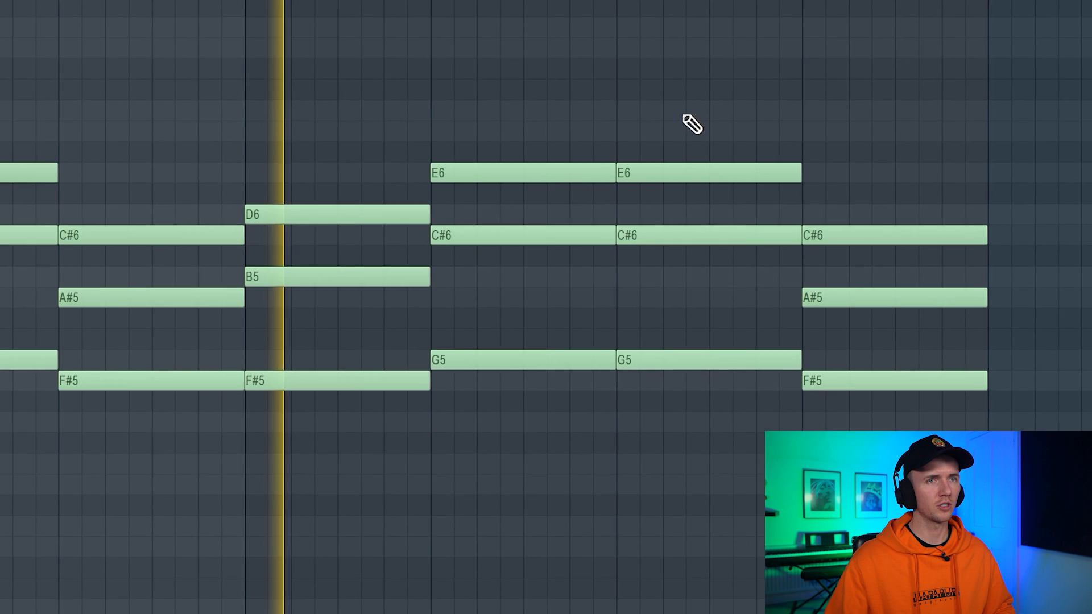
drag(651, 161, 568, 104)
key(space)
key(space)
drag(603, 178, 504, 177)
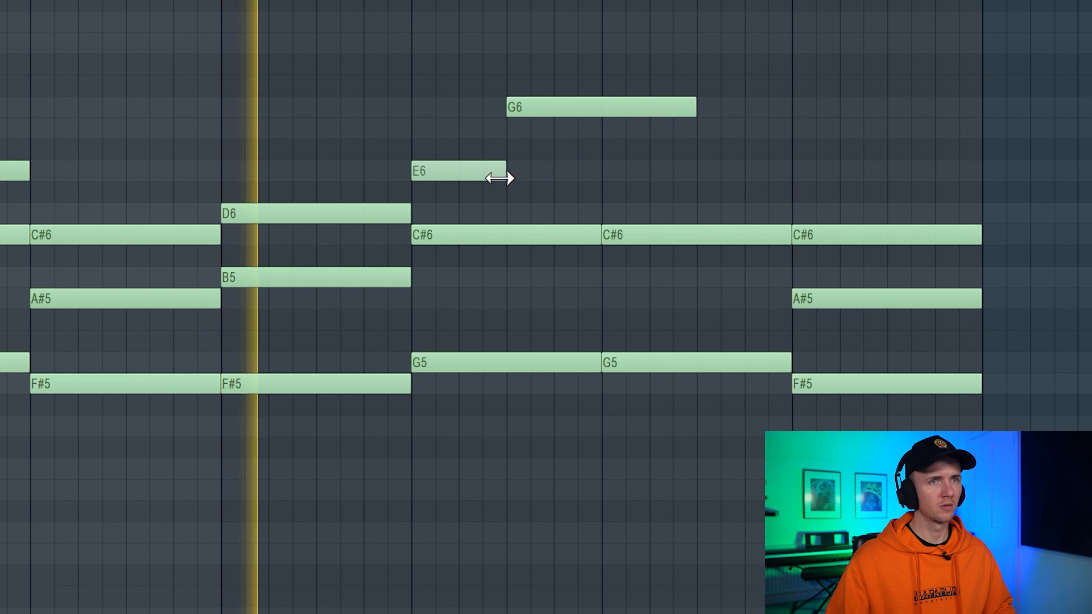
Step: Trim G6 to half a bar, and add melody notes F#6 across bar 7 and E6 in the second half of bar 8
click(609, 128)
drag(695, 107, 597, 109)
drag(692, 130, 794, 133)
scroll(653, 158, down, 1)
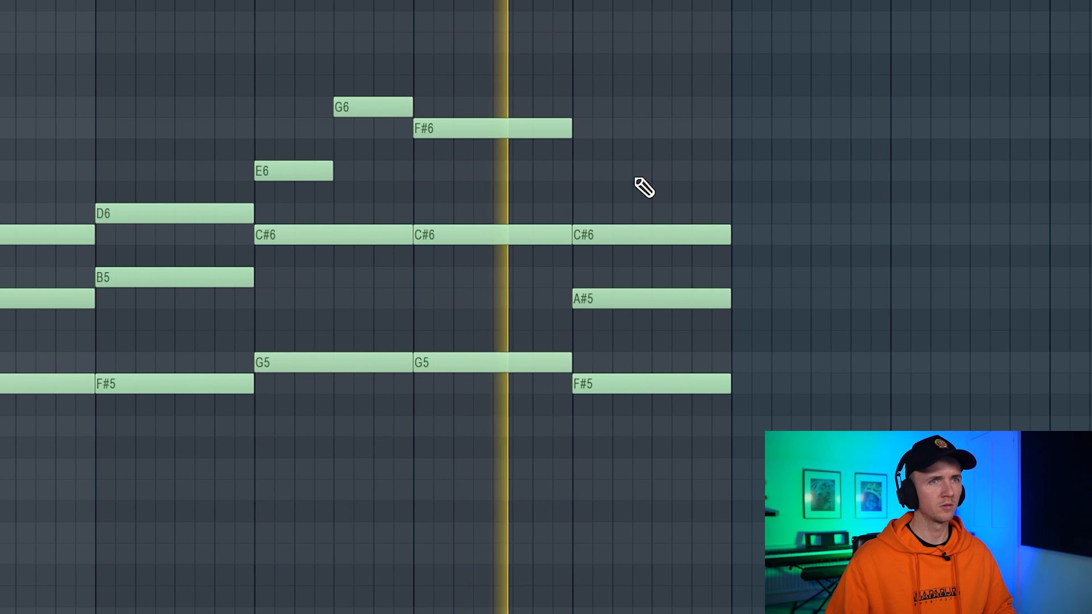
click(659, 169)
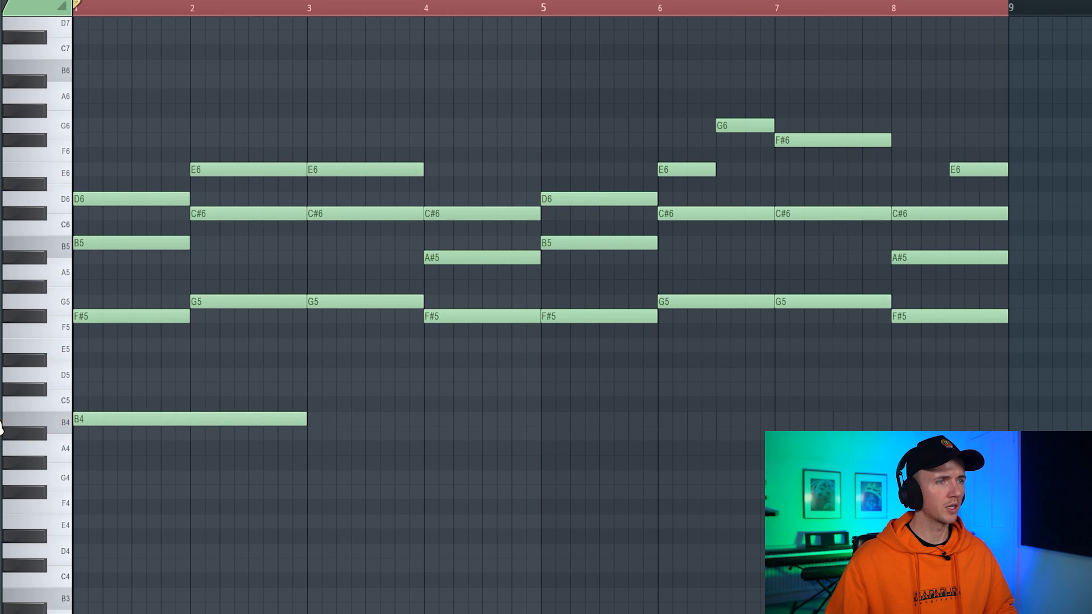
Step: Shorten the B4 bass note below the first chord to one bar
drag(302, 419, 184, 421)
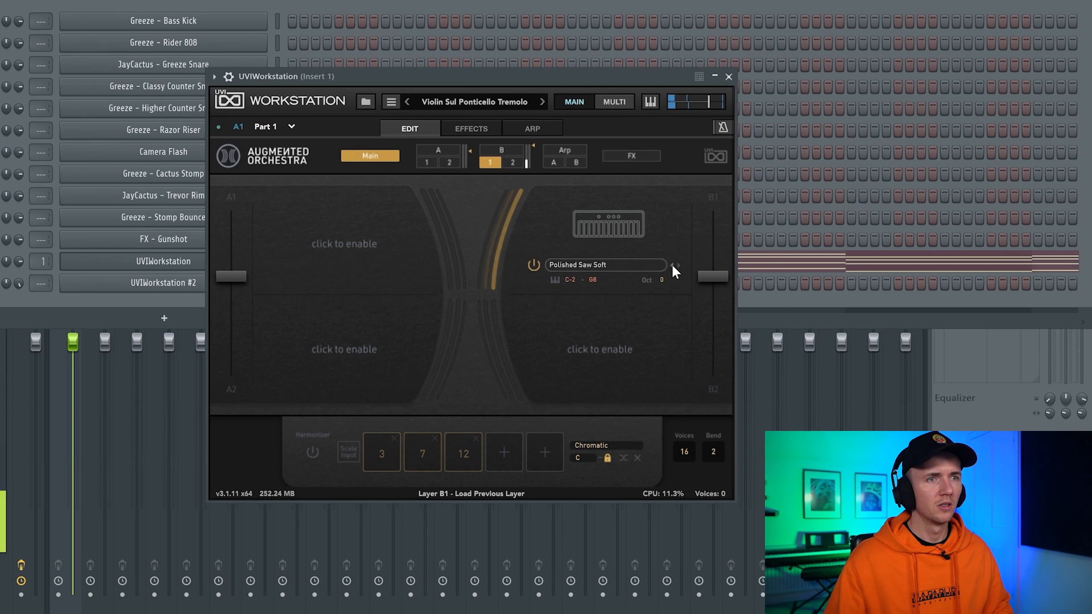
Step: Switch layer B1 of the Augmented Orchestra instrument to the Prophet Waves sound
click(679, 265)
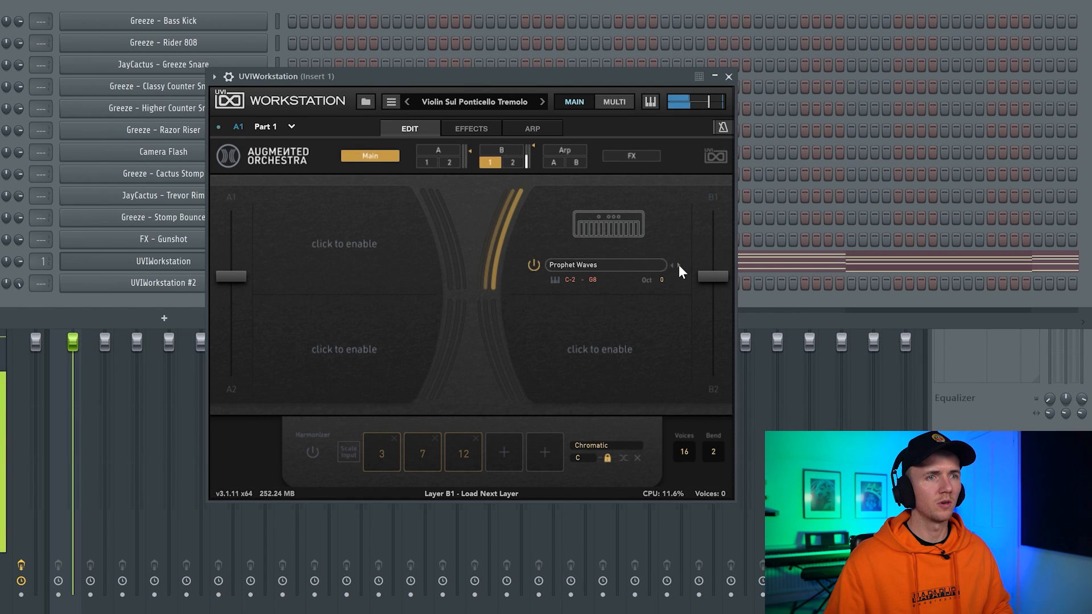
Step: Switch layer B1 of the Augmented Orchestra instrument to the Sad Rising sound and enable layer A1
click(678, 265)
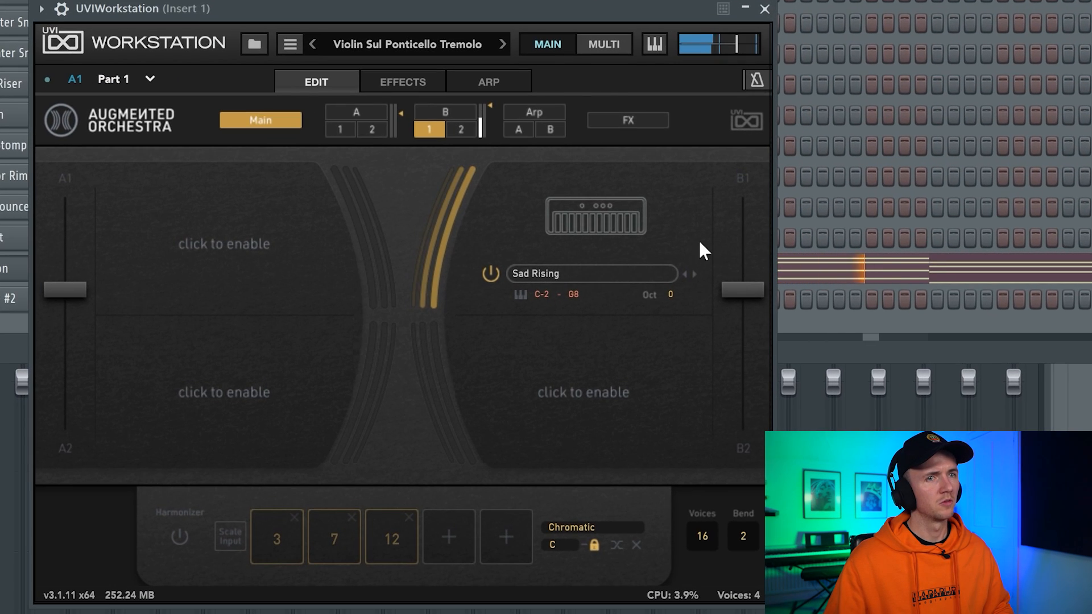
click(251, 242)
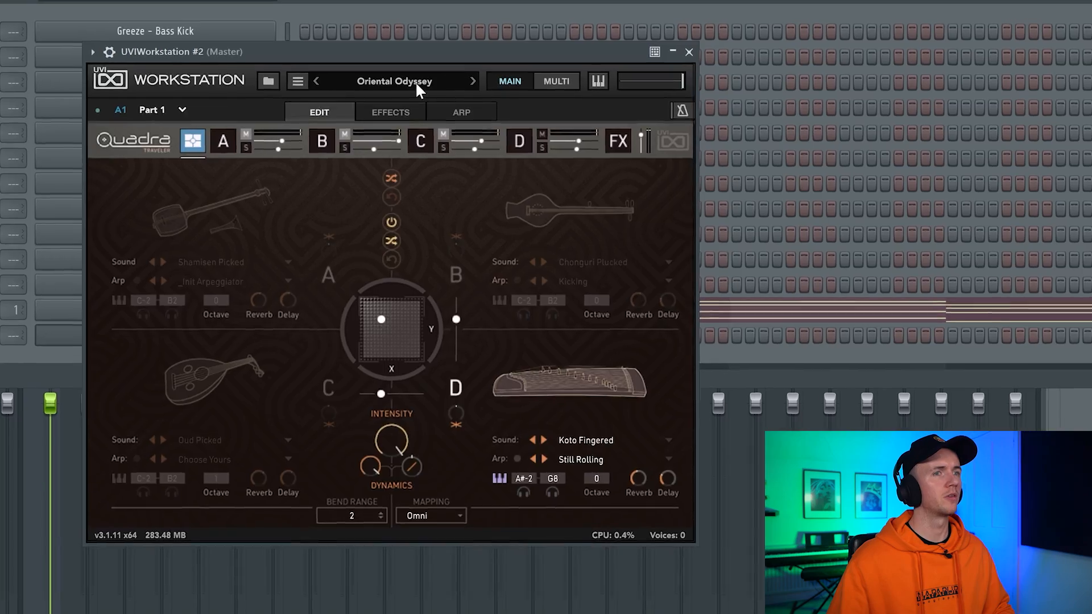
Step: Load the AG Cinematic Piano preset from the Austrian Grand soundbank into UVIWorkstation #2
click(416, 81)
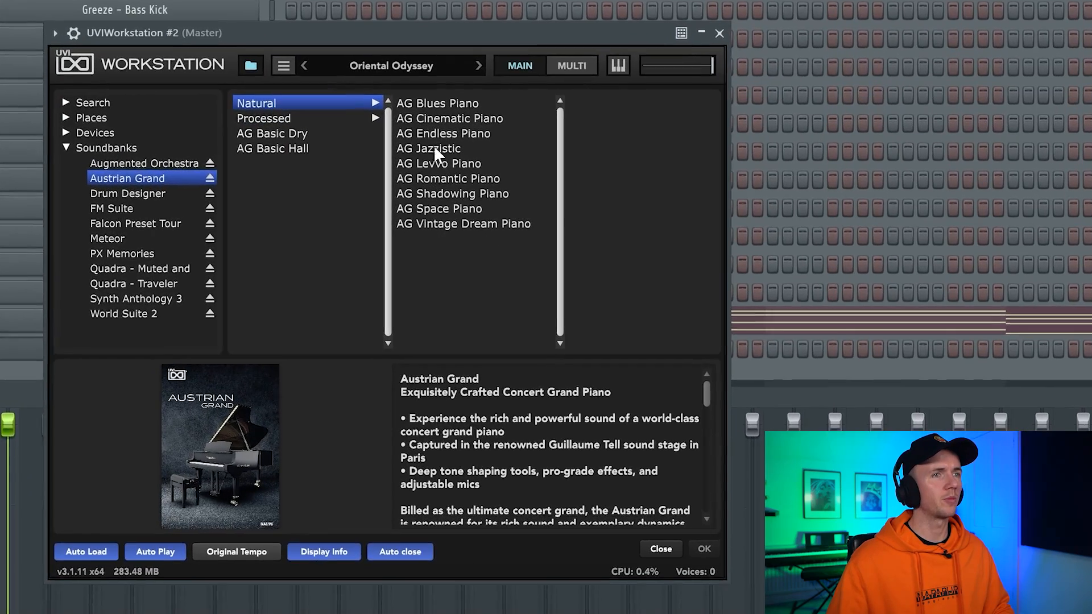
click(462, 116)
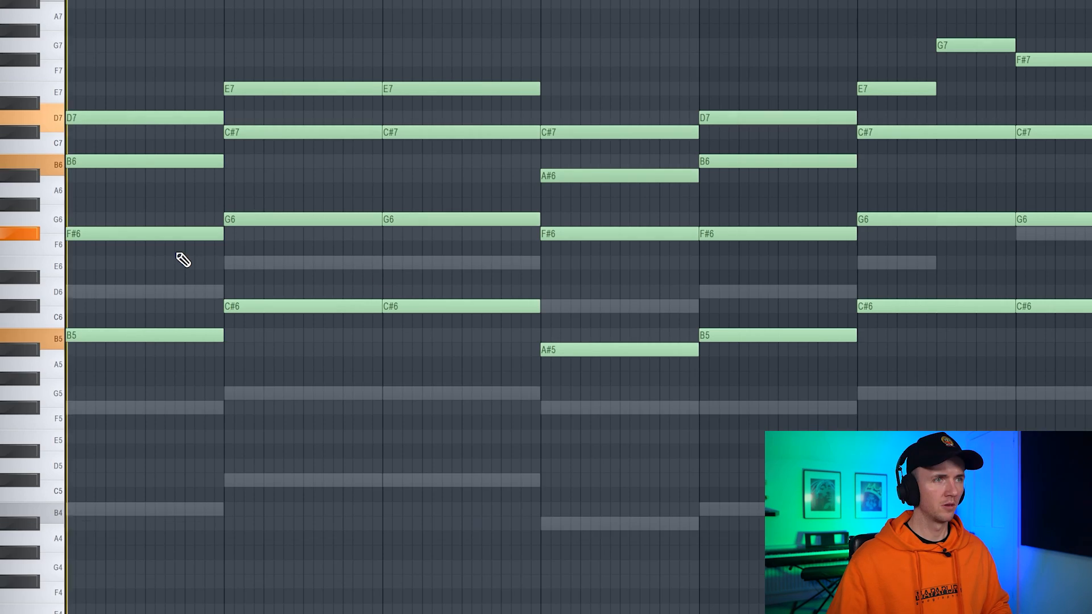
Step: Strum the piano chords with the Strumizer, and stagger the first chord by delaying its F#6 and B6 notes within bar 1
key(alt+s)
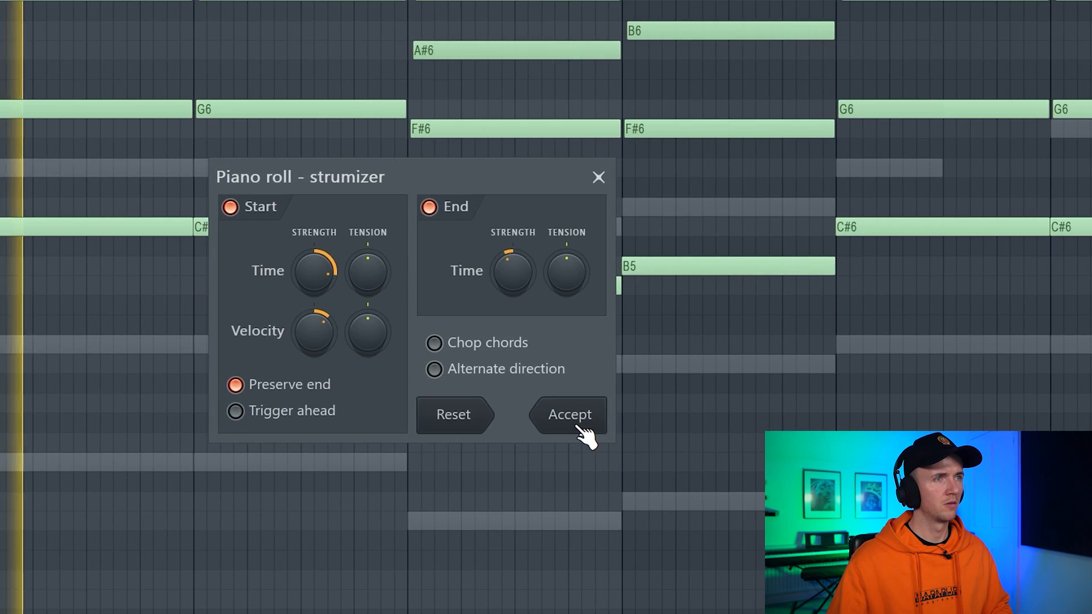
click(666, 449)
drag(97, 232, 116, 230)
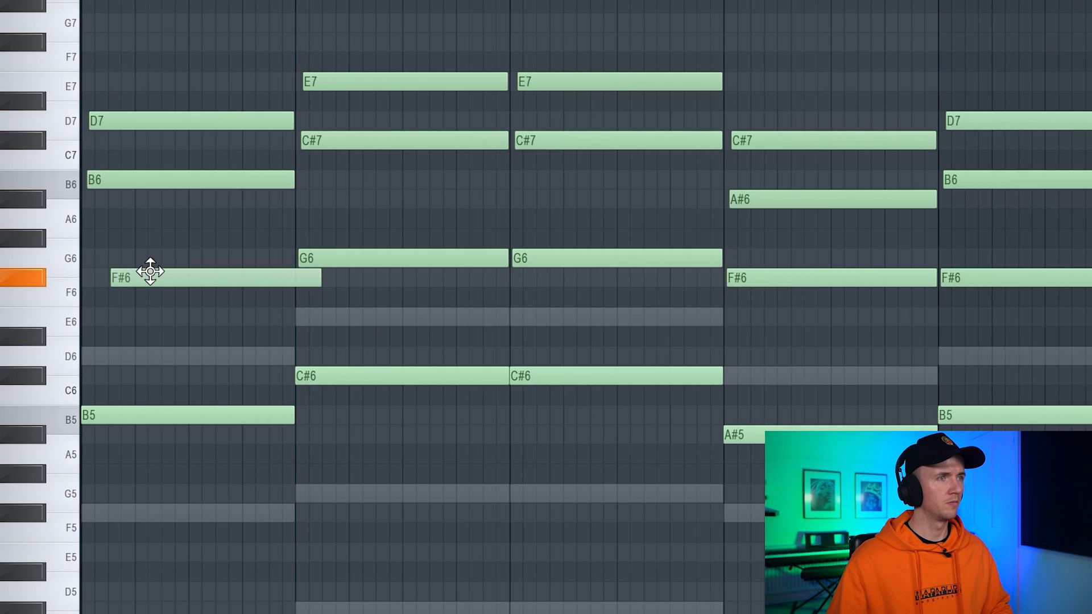
key(space)
drag(208, 192, 216, 188)
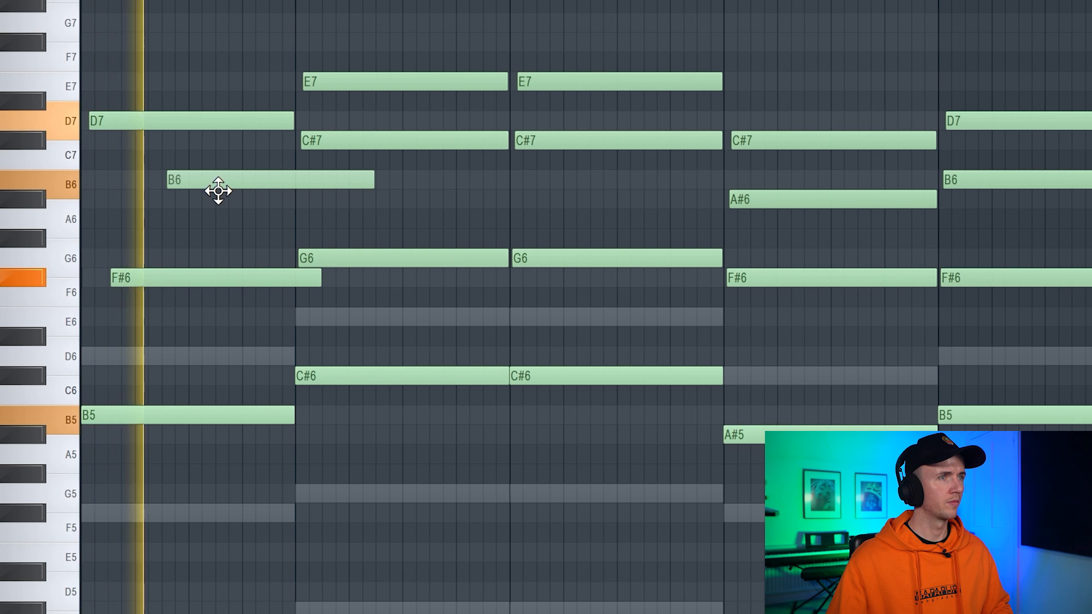
drag(147, 121, 240, 125)
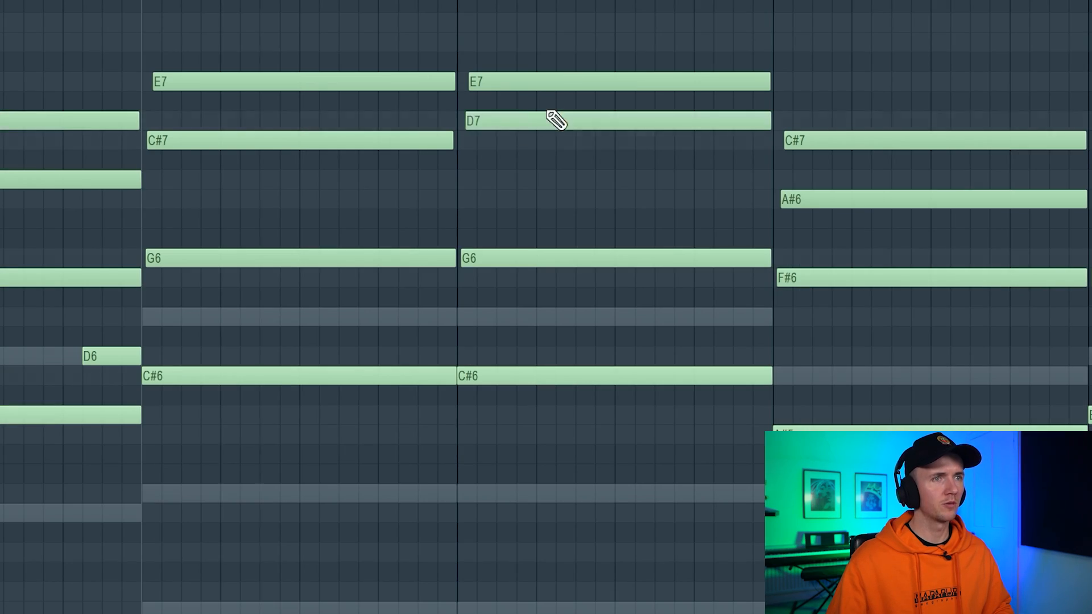
Step: Lower the G6 note of bar 3 to F#6, and add a half-bar E6 in the second half of bar 2
key(space)
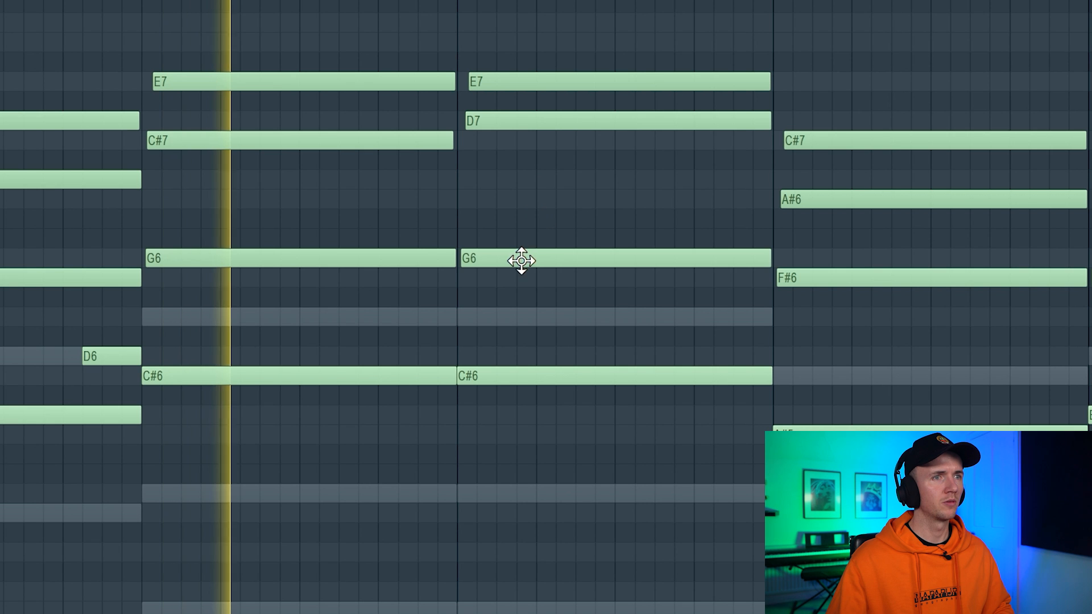
drag(520, 258, 526, 287)
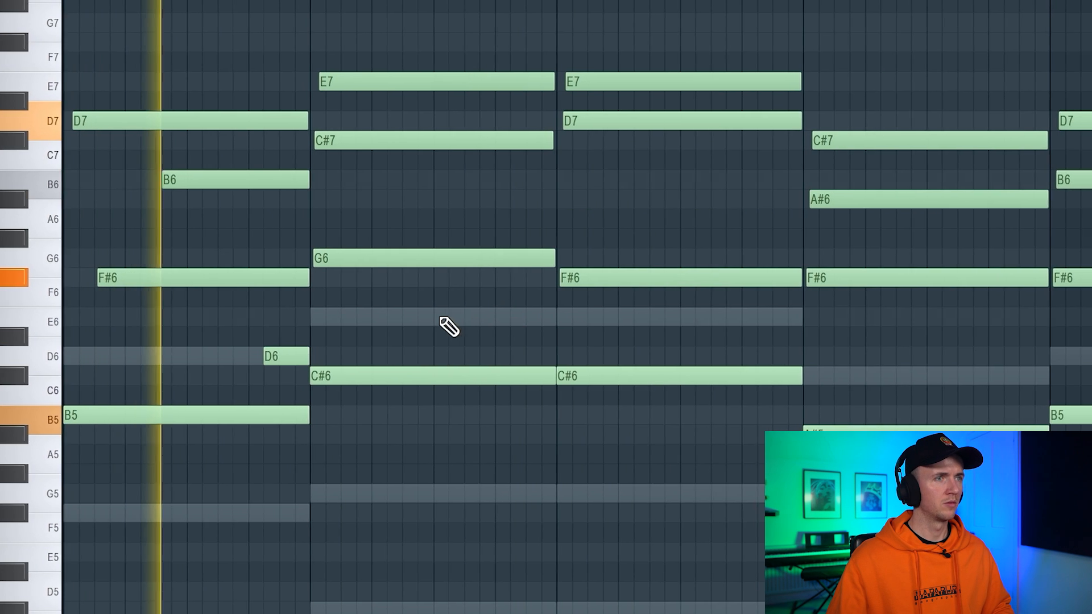
click(449, 320)
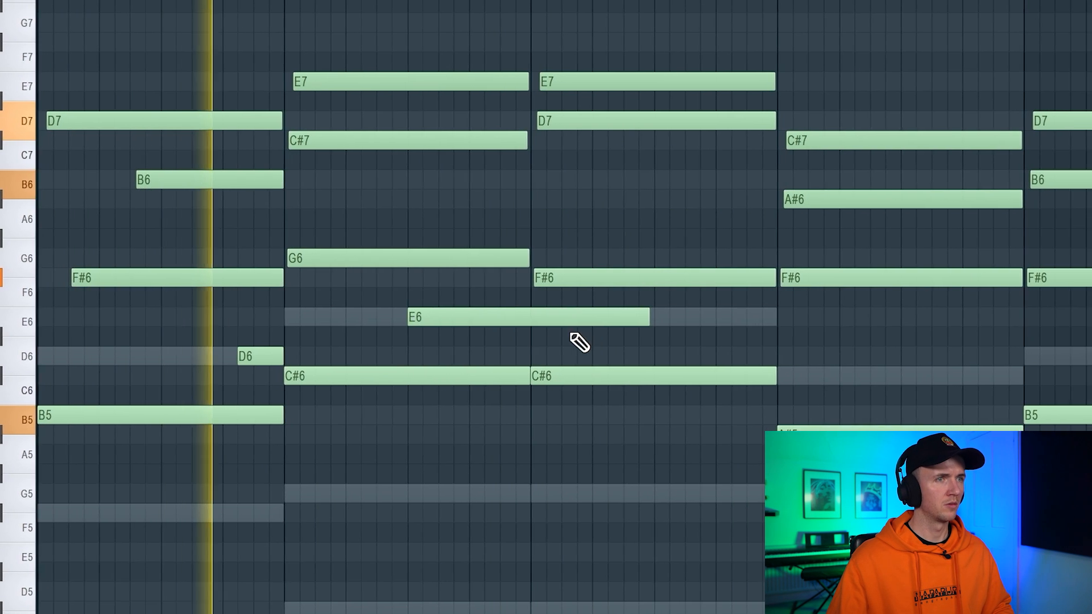
drag(650, 318, 521, 328)
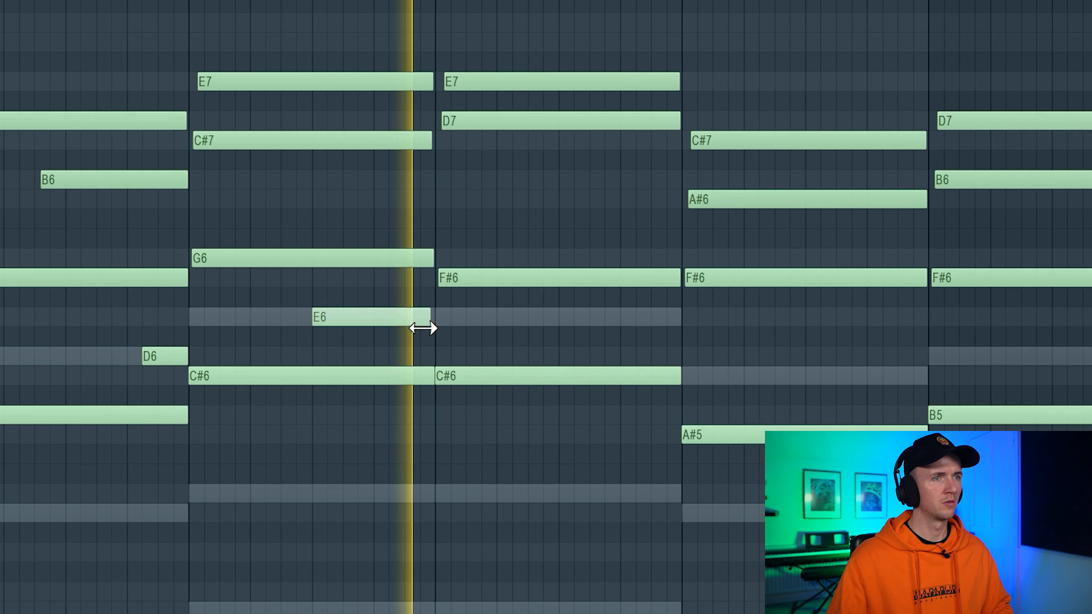
Step: Add half-bar piano notes G6 in the second half of bar 3 and C#6 in the second half of bar 4
click(566, 259)
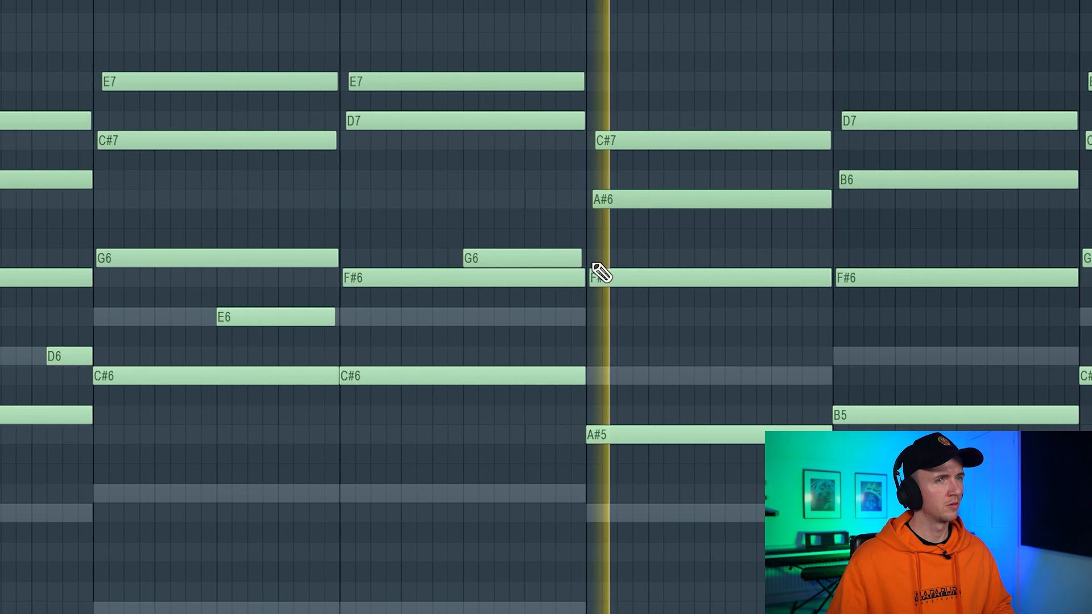
click(759, 376)
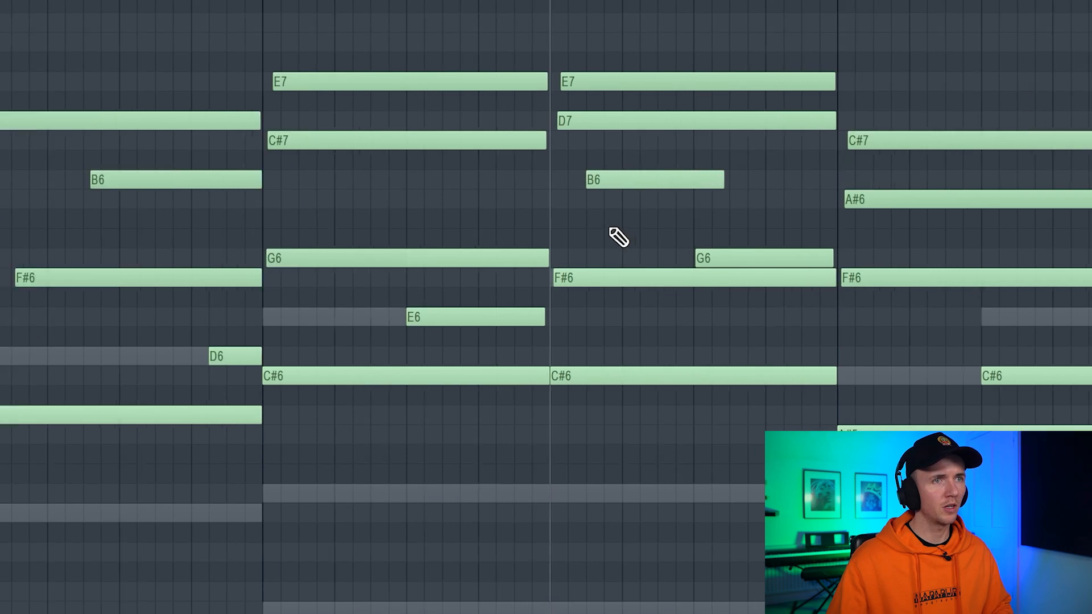
drag(650, 208, 672, 237)
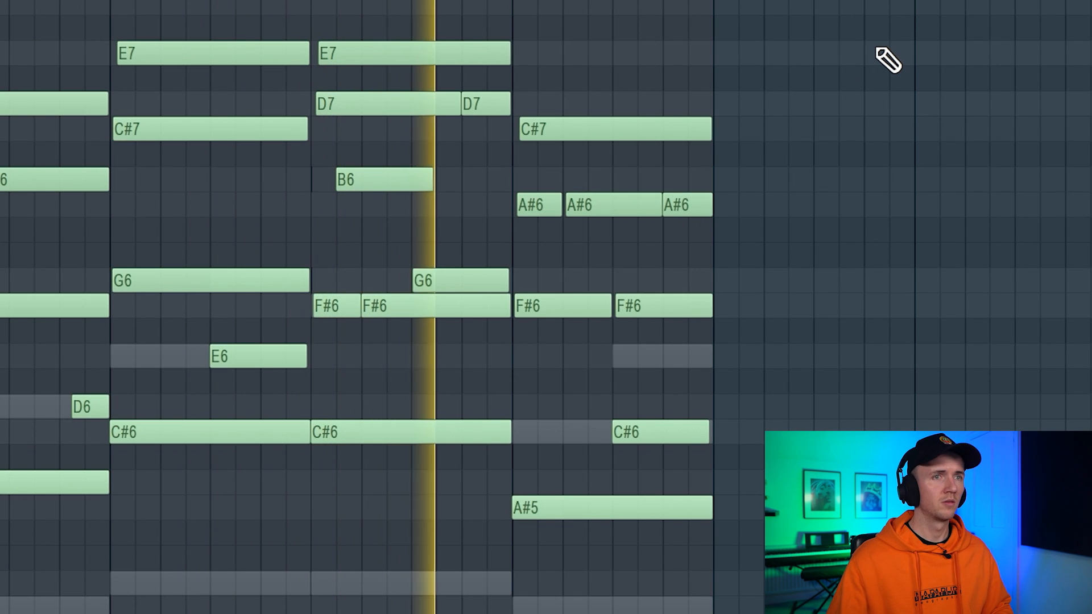
scroll(475, 275, up, 3)
scroll(476, 275, down, 4)
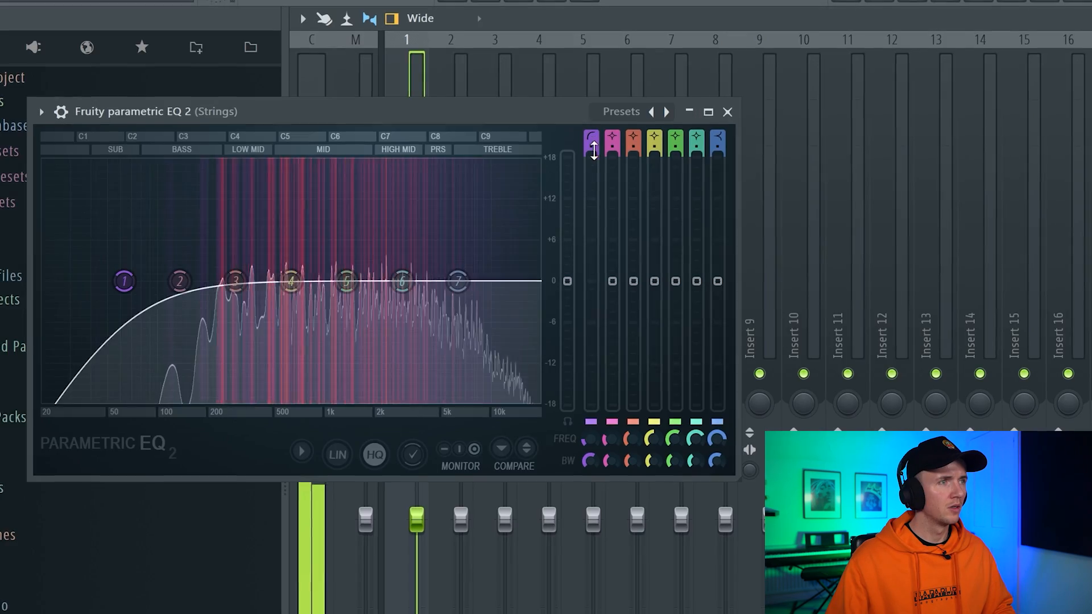
Step: Raise the low-cut frequency of EQ band 1 on the Strings track to about 100 Hz and pull band 6 down
drag(125, 281, 170, 281)
drag(406, 279, 470, 405)
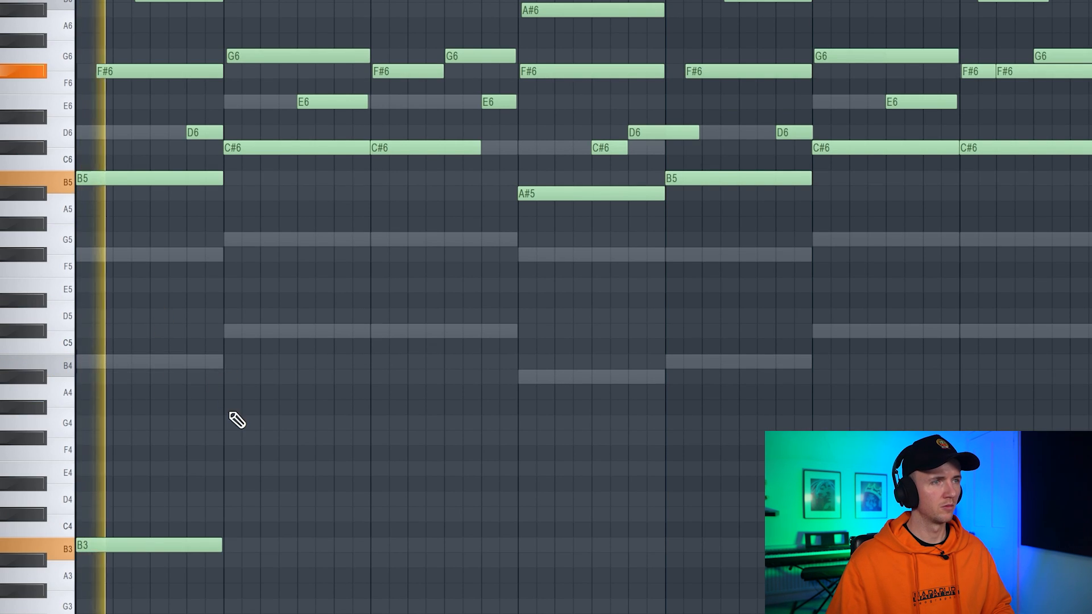
Step: Add one-bar bass notes C#4 in bars 2 and 3 and A#3 in bar 4, and repeat the bass line in bars 5 to 8
scroll(237, 420, down, 1)
click(228, 453)
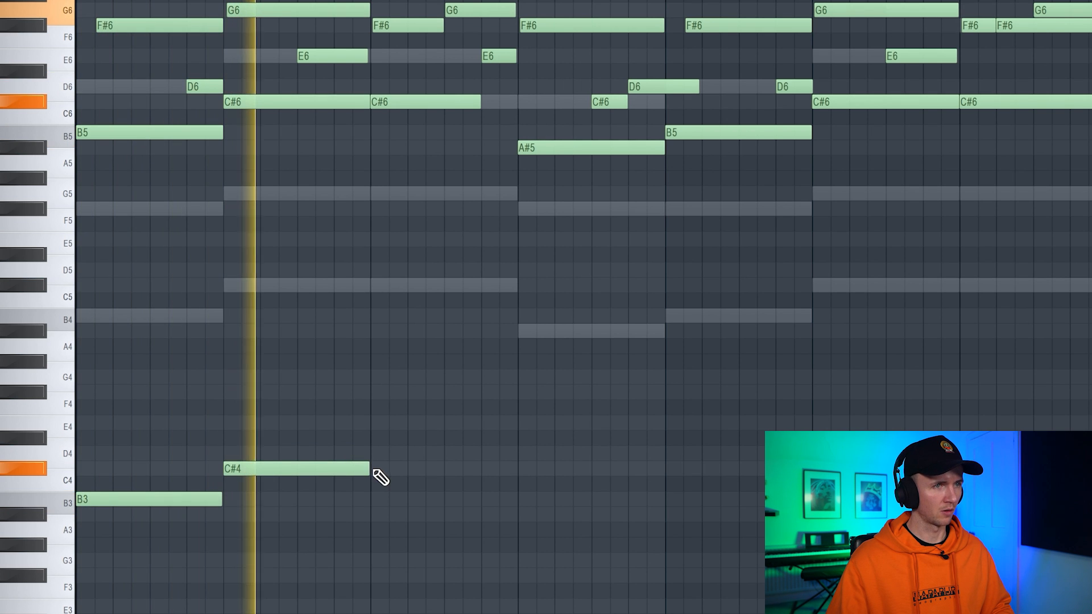
click(476, 473)
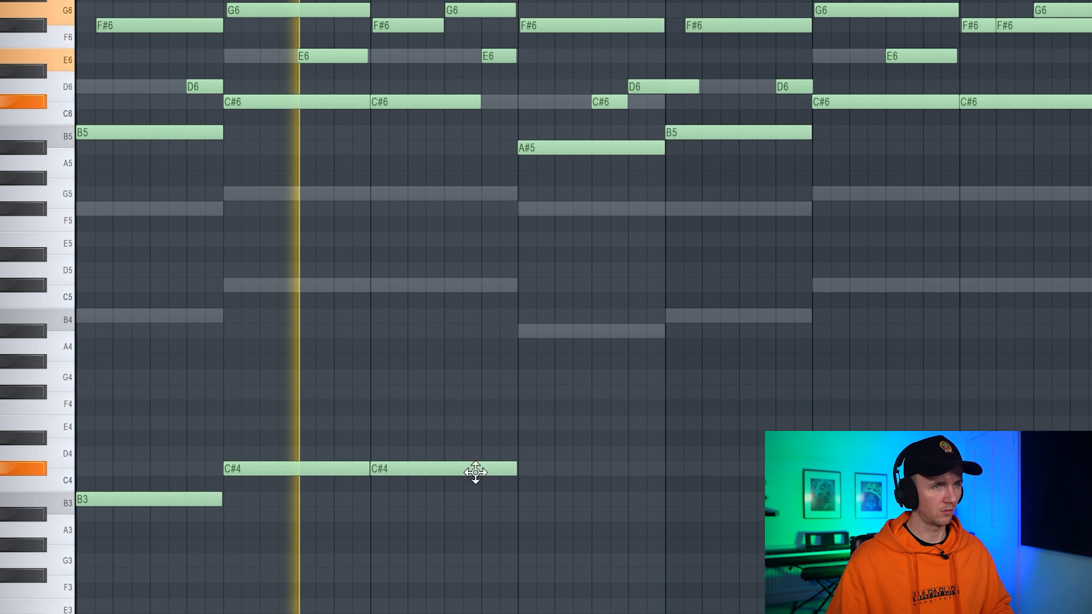
click(520, 515)
scroll(639, 539, down, 1)
mouse_move(640, 540)
mouse_down()
mouse_move(140, 464)
mouse_move(675, 488)
mouse_up()
Step: Select all the piano's bass notes across the eight bars and transpose them down one octave
key(ctrl+a)
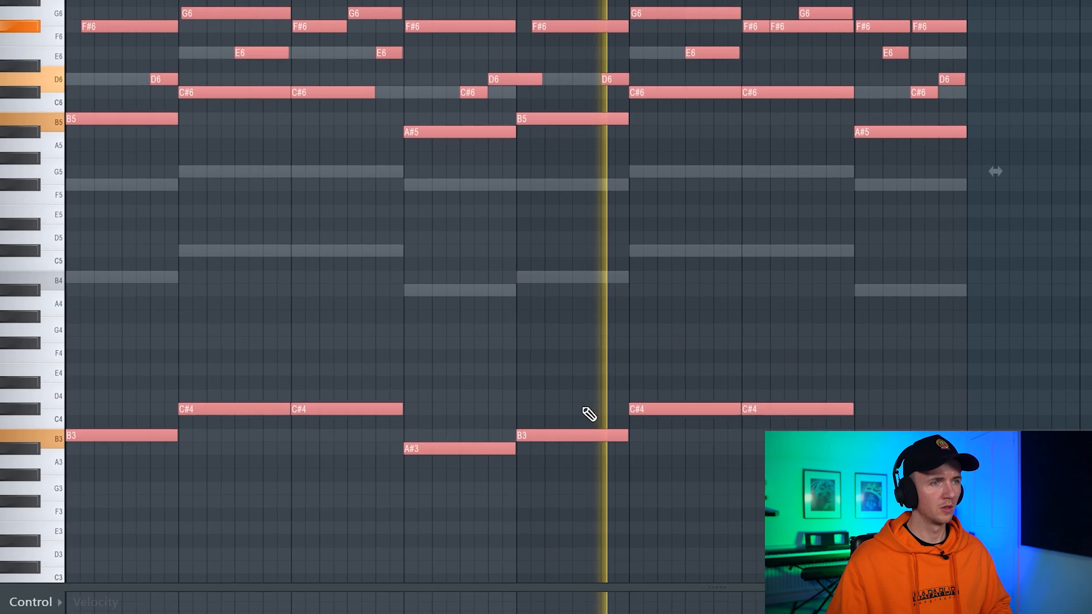
drag(1024, 360, 124, 485)
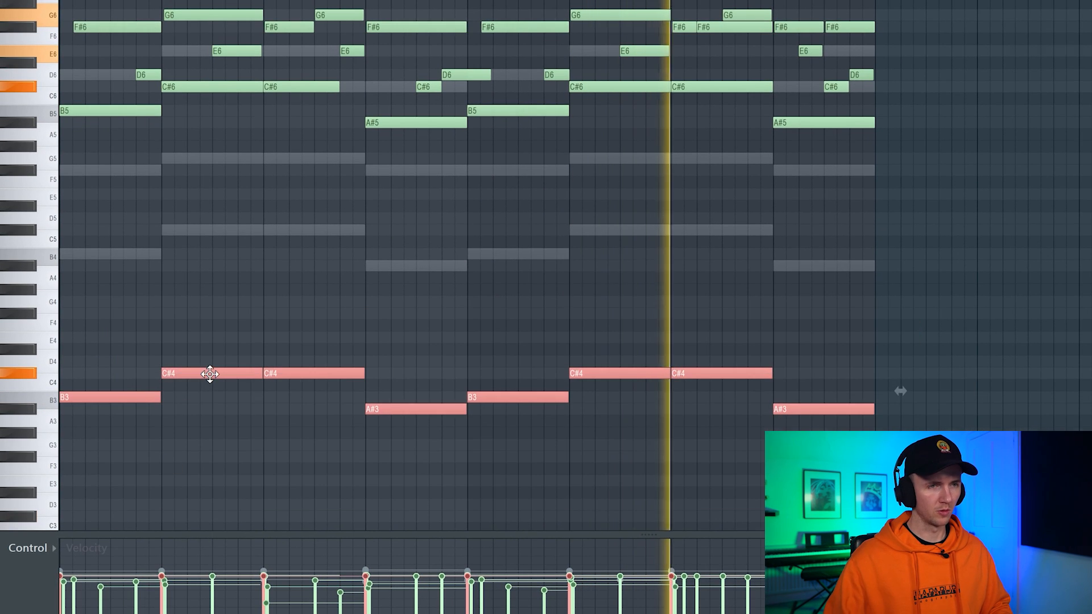
key(ctrl+Down)
scroll(363, 277, down, 2)
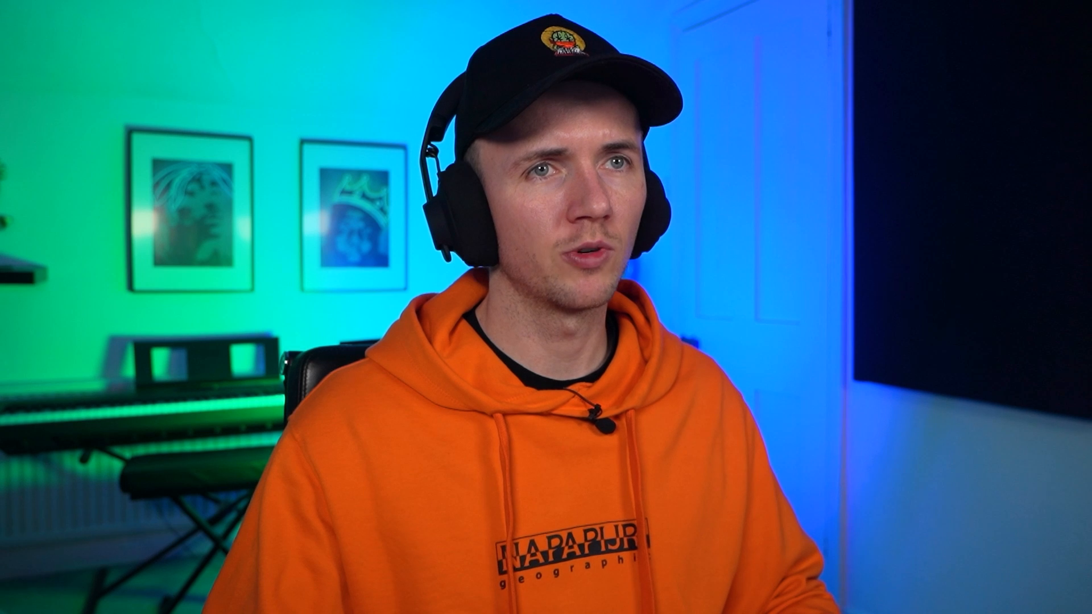
Step: Reduce the room size of the SparkVerb reverb on the Keys track
mouse_move(79, 181)
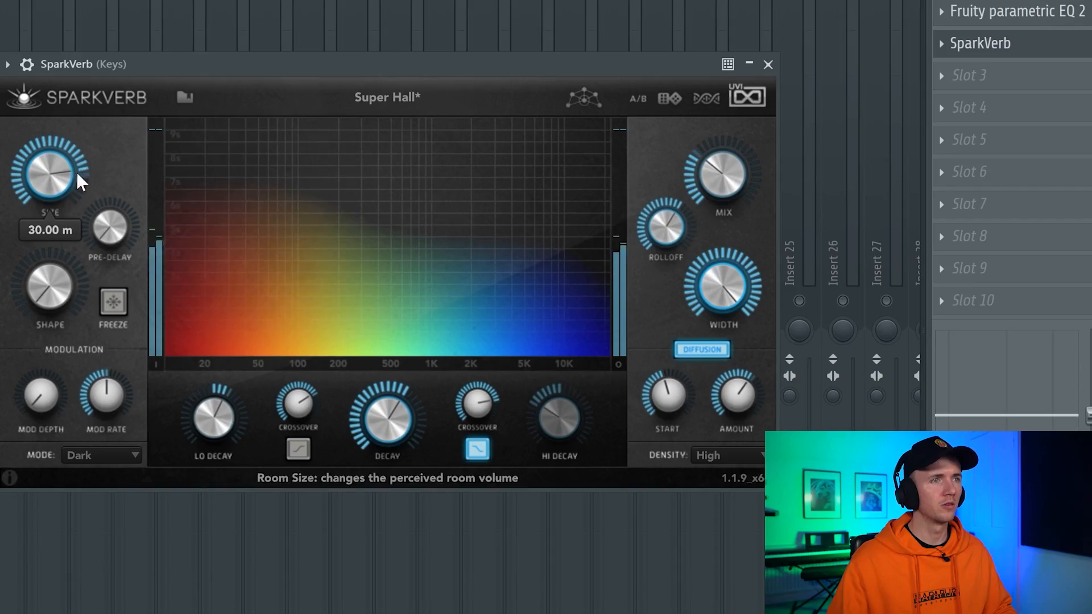
drag(80, 181, 80, 211)
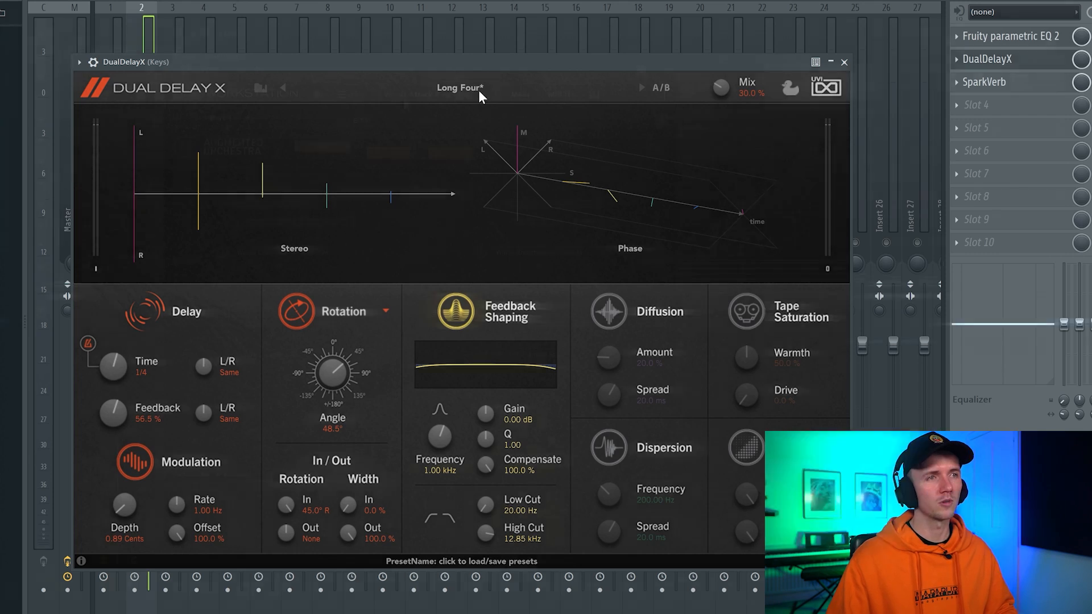
click(670, 70)
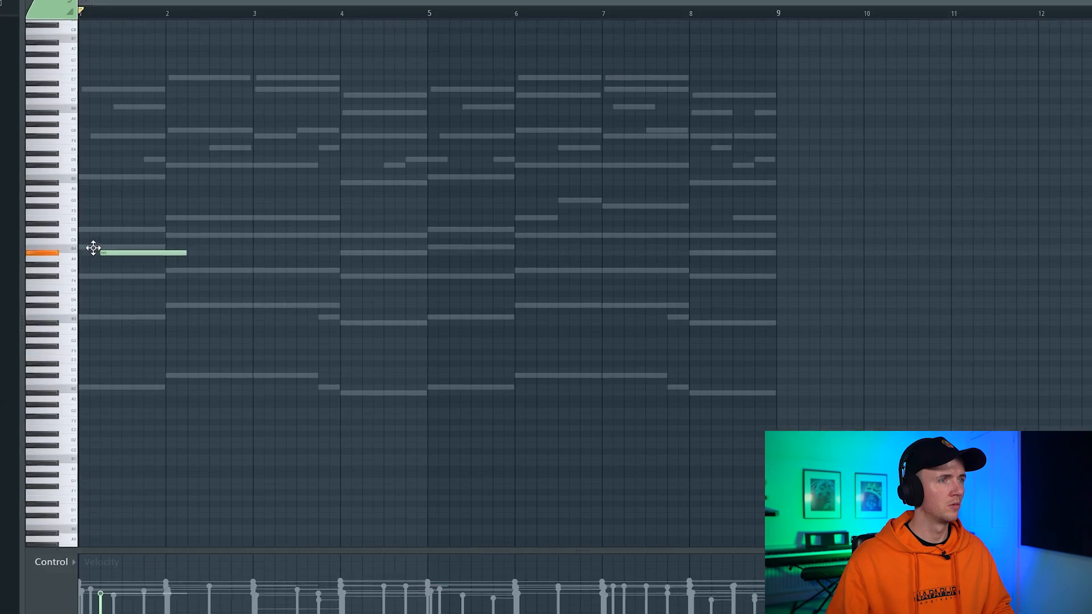
Step: Place one-bar notes G4 in bar 2, C#5 in bar 3 and A#4 in bar 4 of the new melody
click(211, 246)
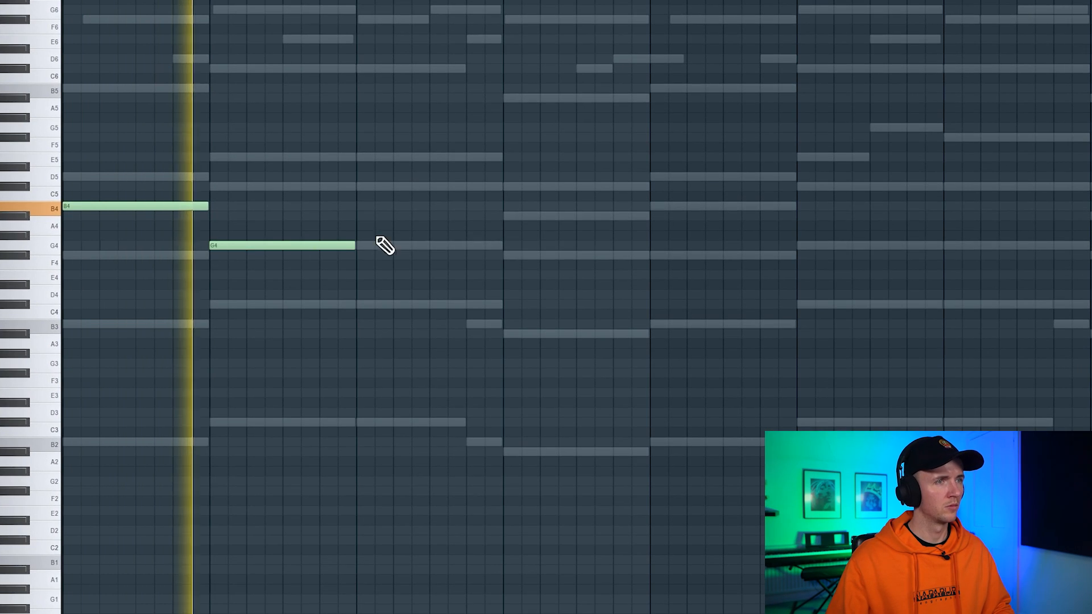
click(358, 188)
click(507, 215)
Step: Transpose the whole four-bar melody up one octave and clear the selection
key(ctrl+a)
key(ctrl+Up)
key(ctrl+d)
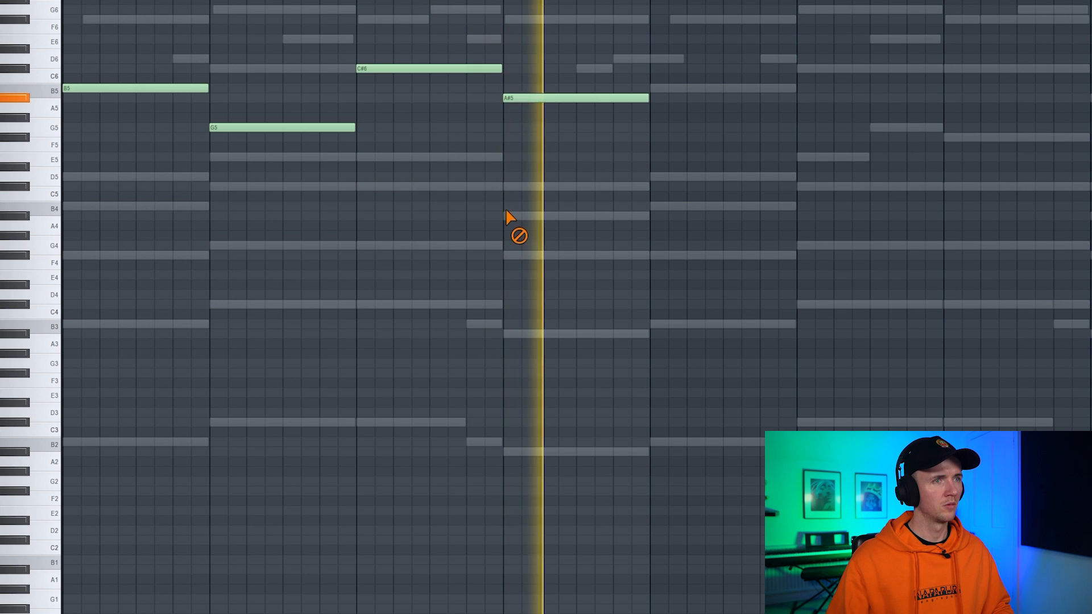
key(space)
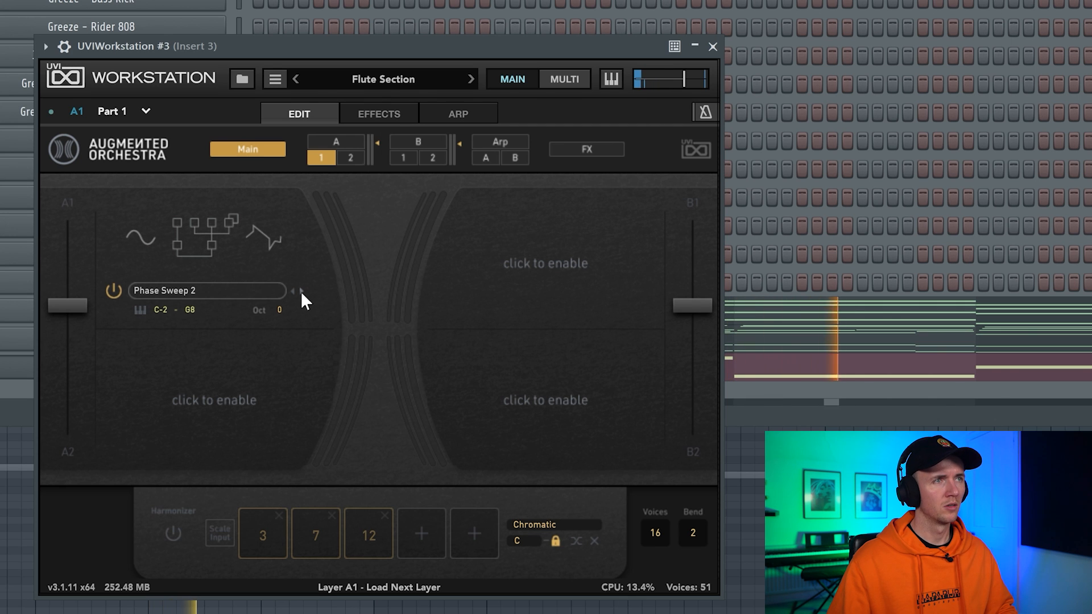
Step: Switch layer A1 of the Flute Section preset in UVIWorkstation #3 to the Piccolo Noise sound and close the instrument
click(303, 291)
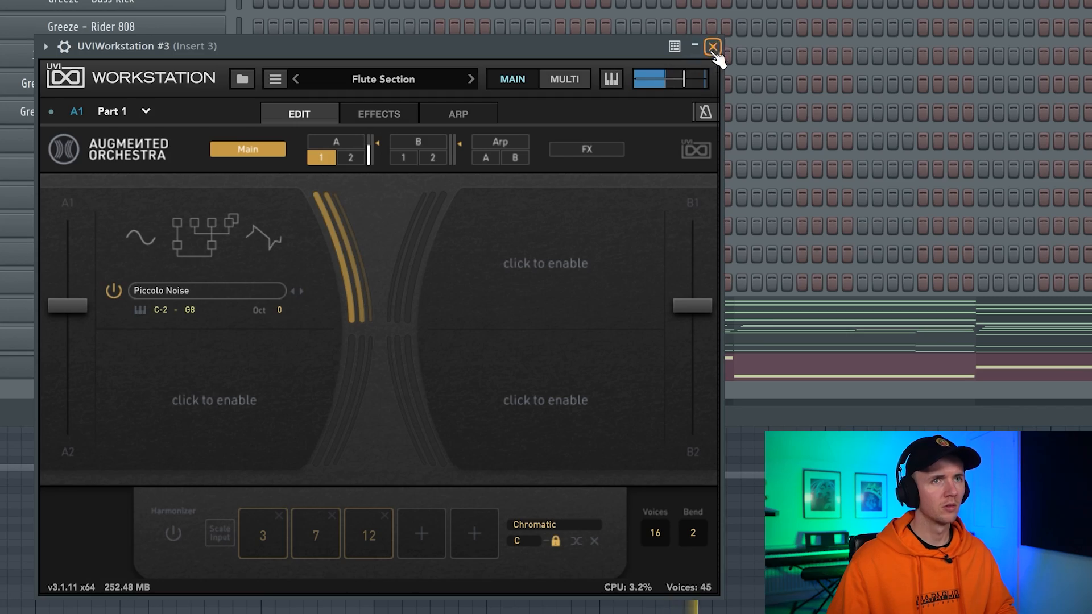
click(713, 47)
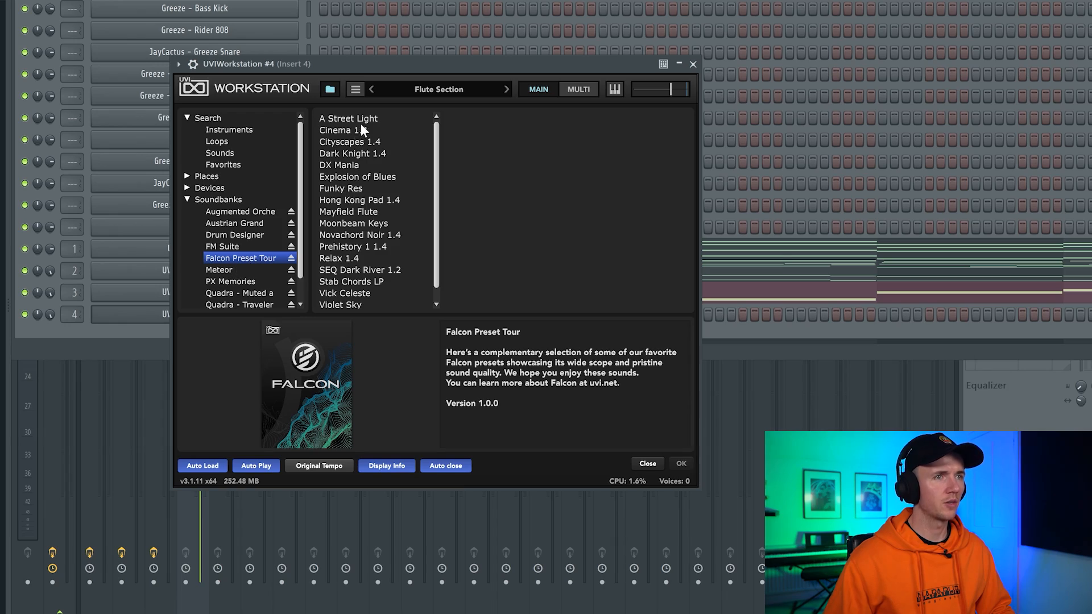
Step: Load a preset from the Falcon Preset Tour soundbank into UVIWorkstation #4
click(361, 125)
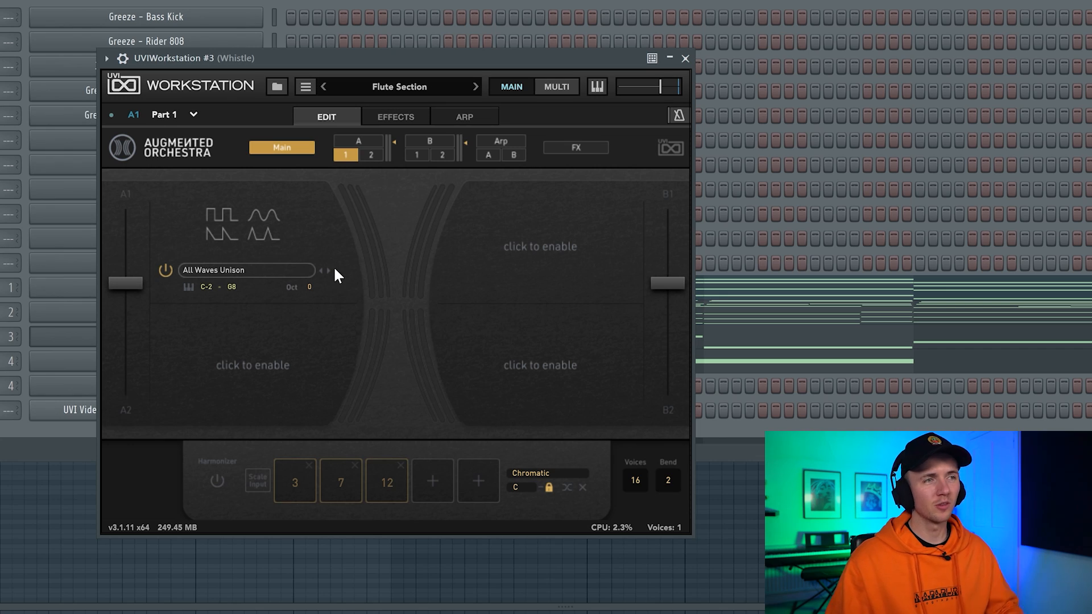
key(space)
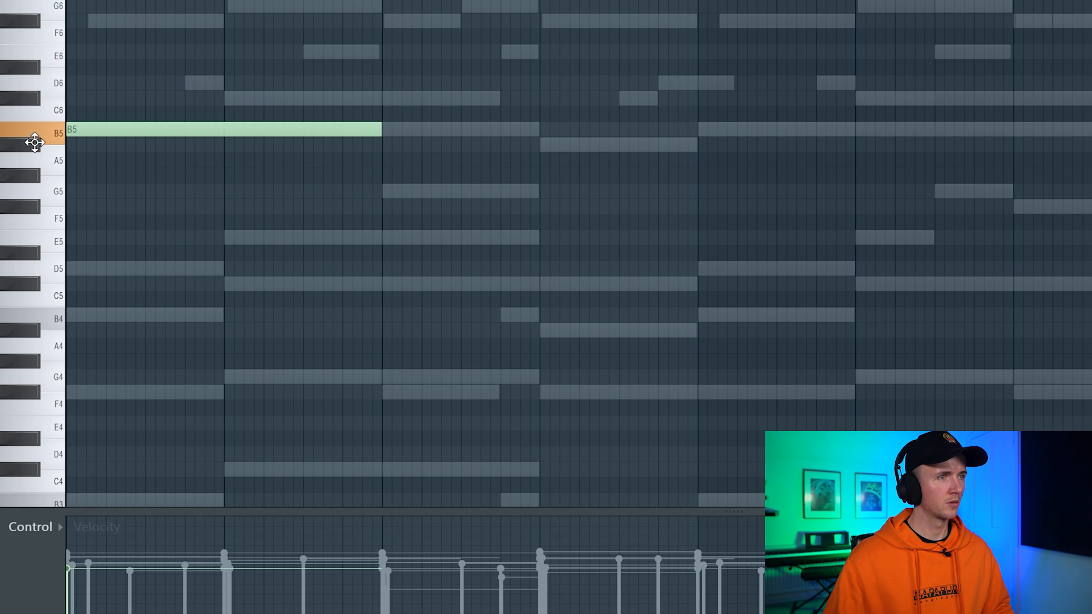
Step: Place a two-bar F#6 note at bar 3, duplicate the B5 and F#6 phrase into bars 5 to 8, and clear the selection
key(space)
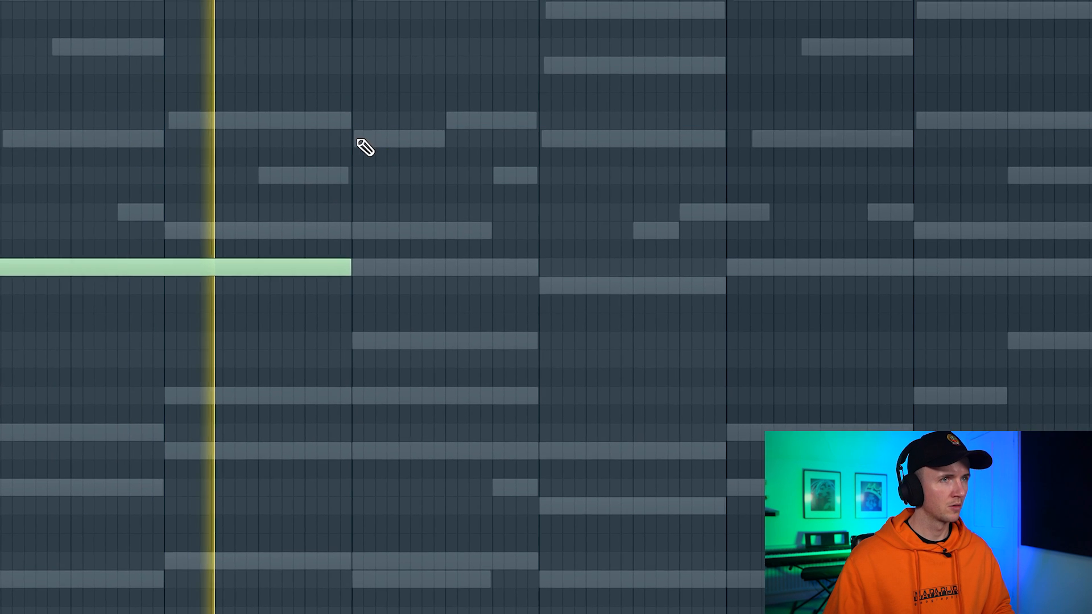
click(413, 109)
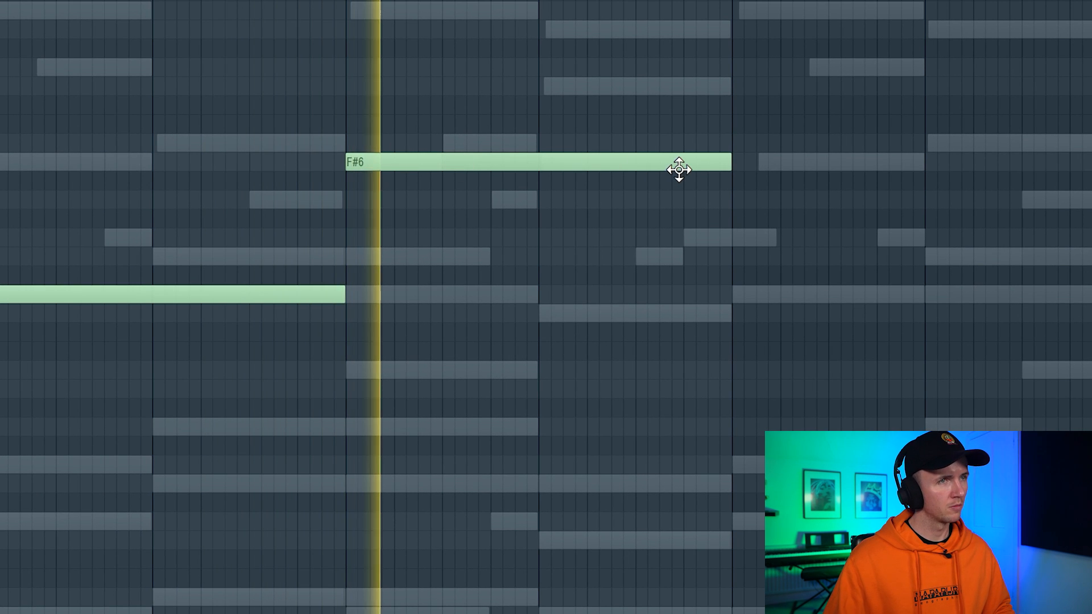
key(ctrl+a)
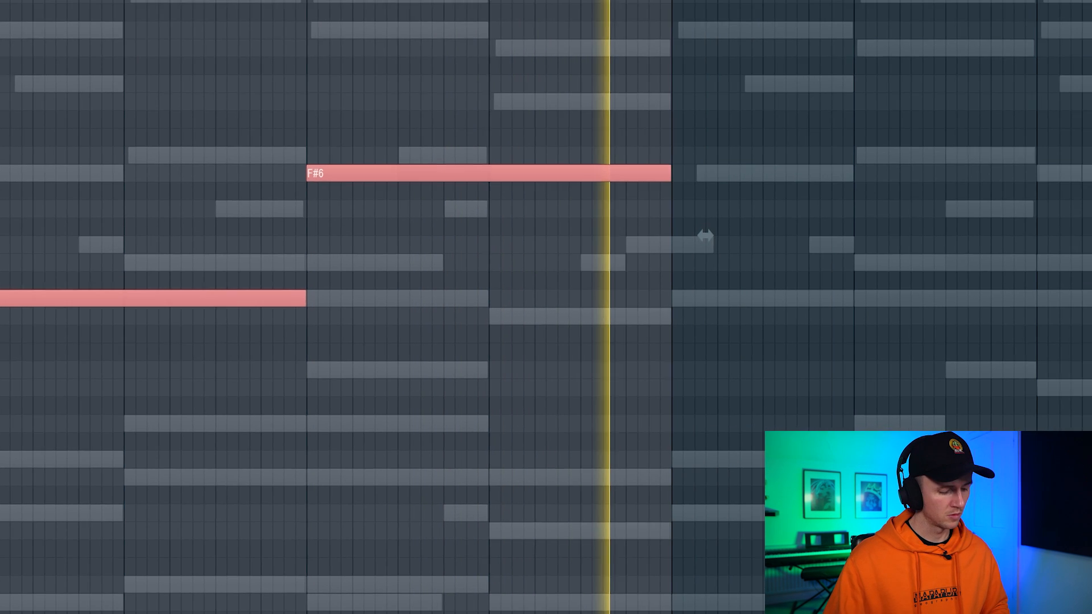
key(ctrl+b)
key(ctrl+a)
key(ctrl+d)
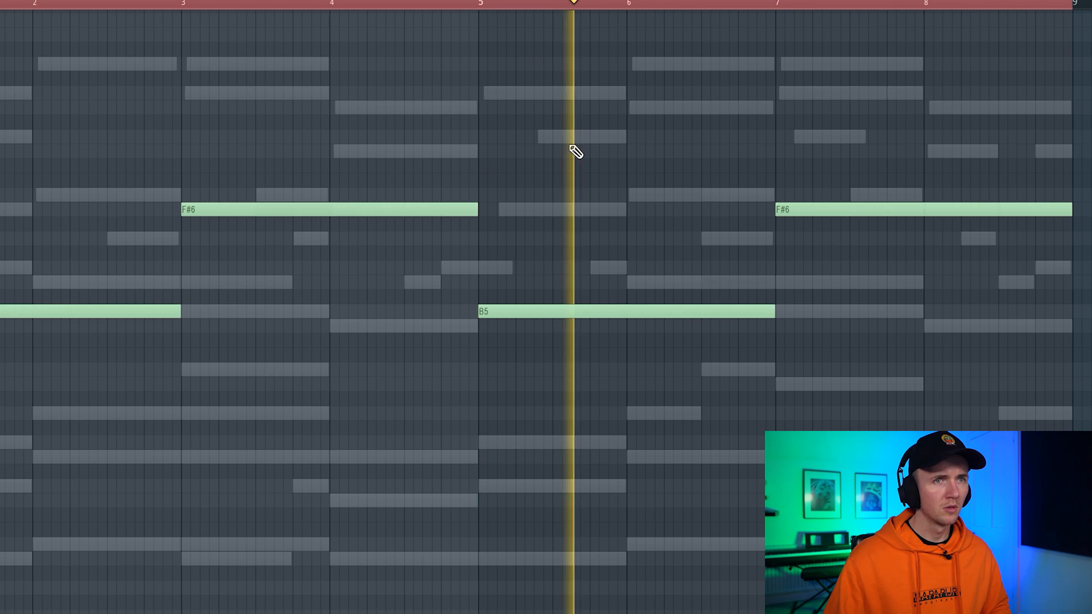
scroll(576, 148, down, 2)
key(ctrl+a)
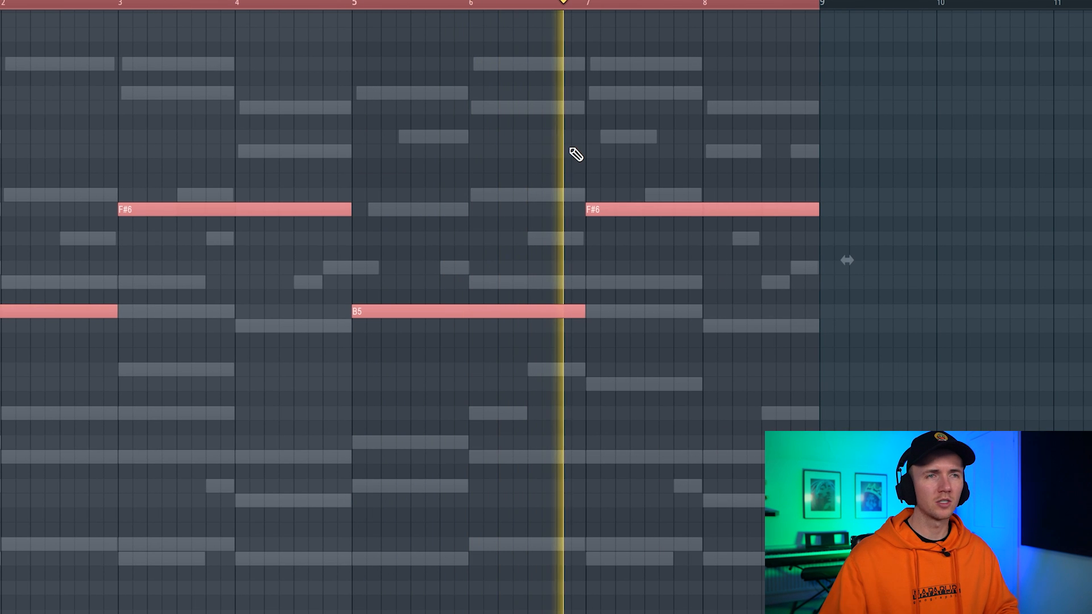
key(ctrl+d)
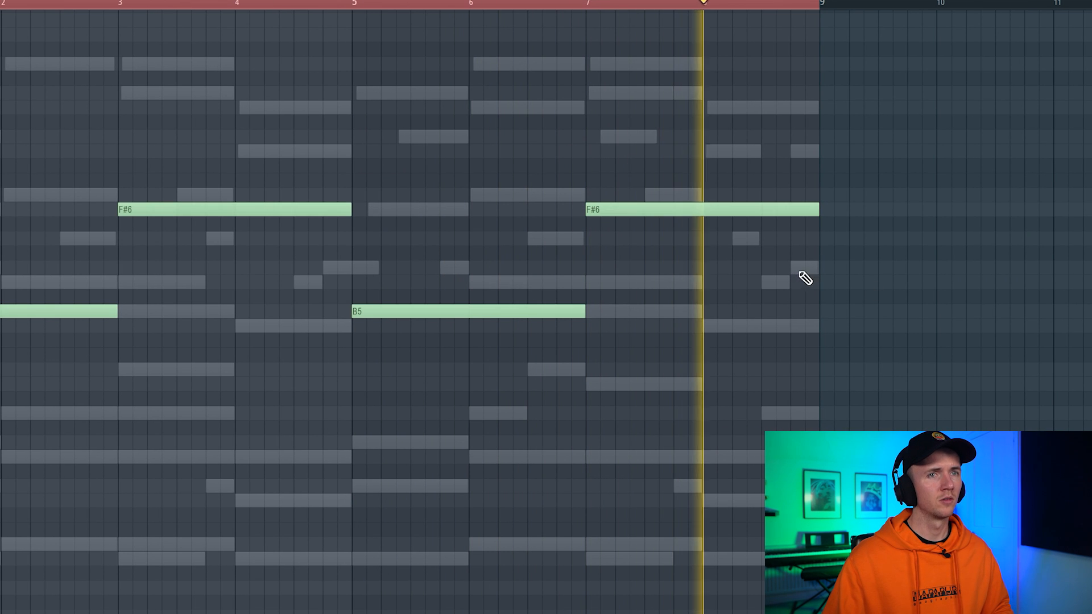
Step: Open the first UVI pattern clip on playlist Track 1 for editing
click(819, 268)
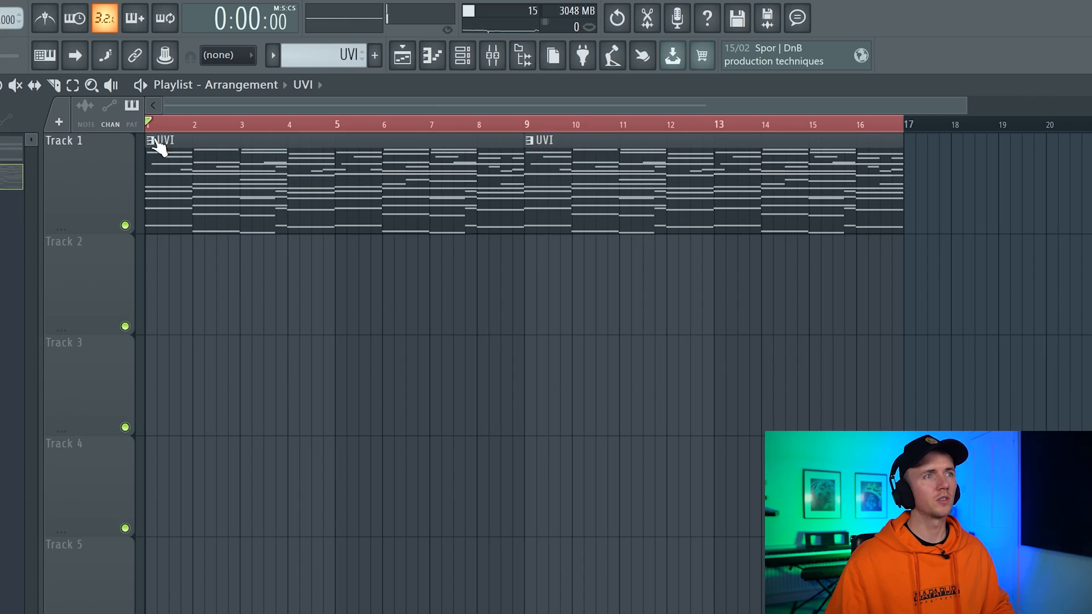
double_click(159, 143)
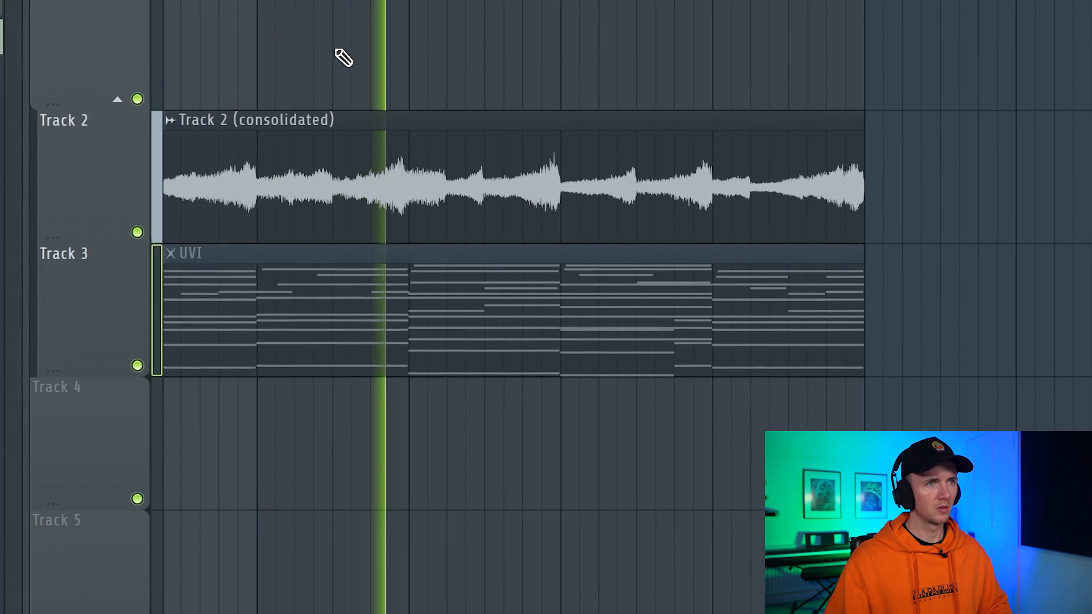
Step: Play the consolidated Track 2 audio from bars 14, 8 and 6 to check how the melody sections sound
scroll(376, 38, up, 2)
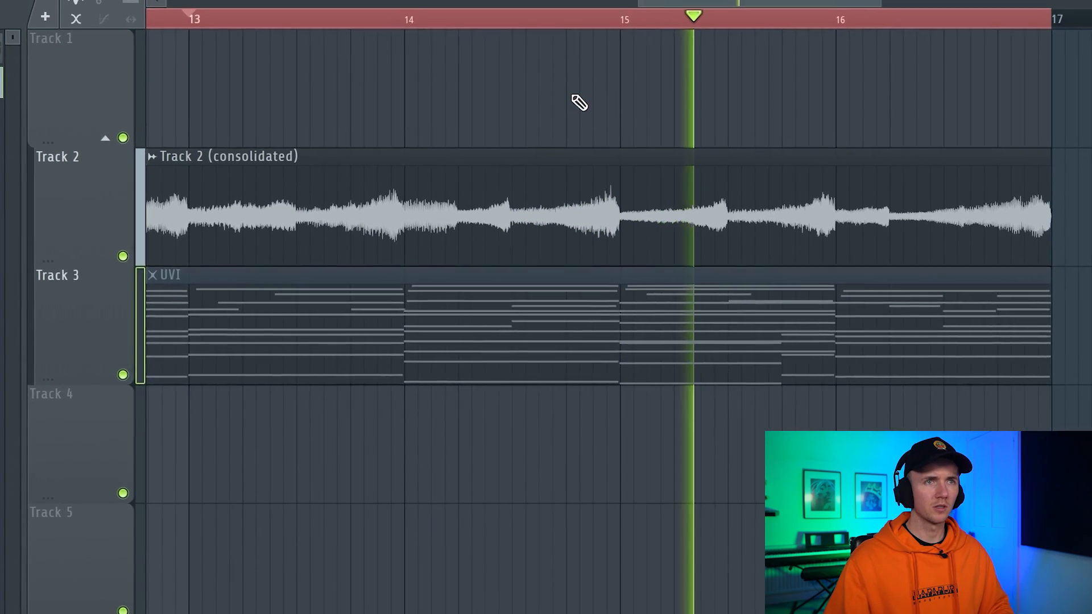
click(406, 27)
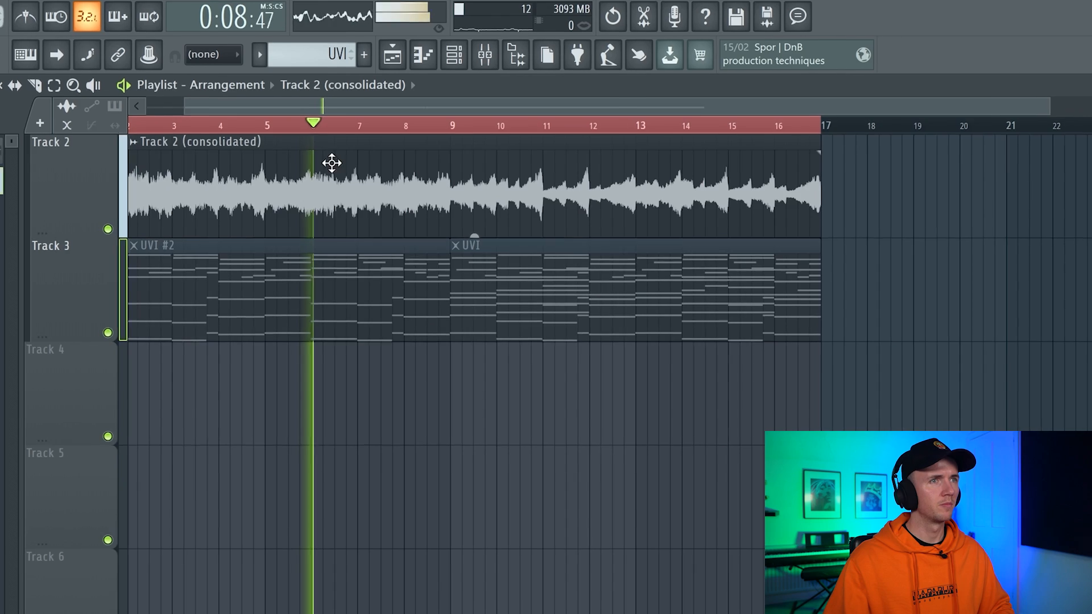
scroll(335, 199, up, 2)
scroll(323, 300, up, 3)
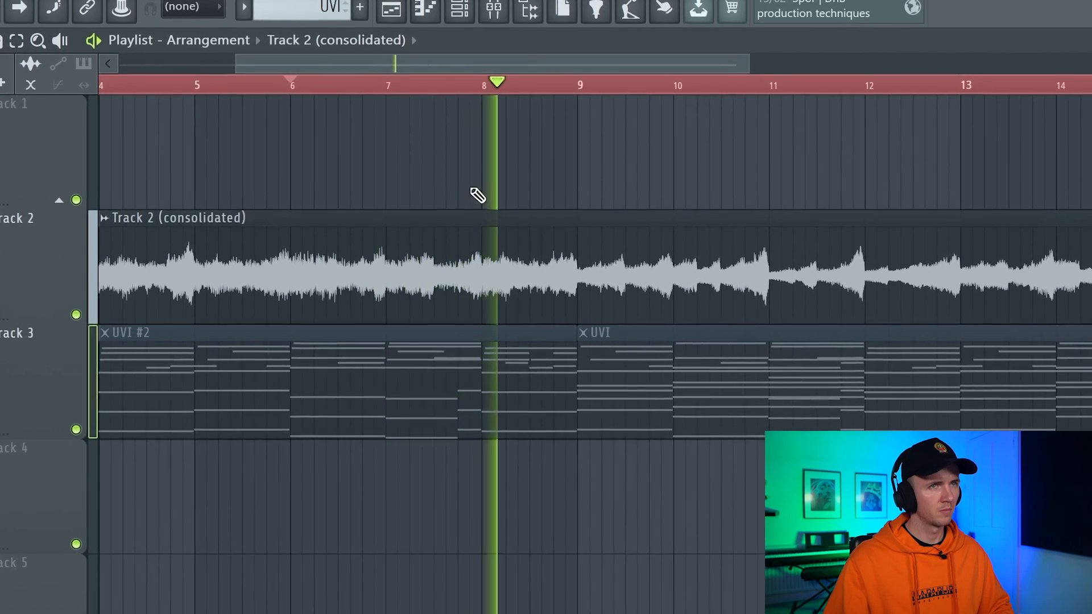
click(486, 84)
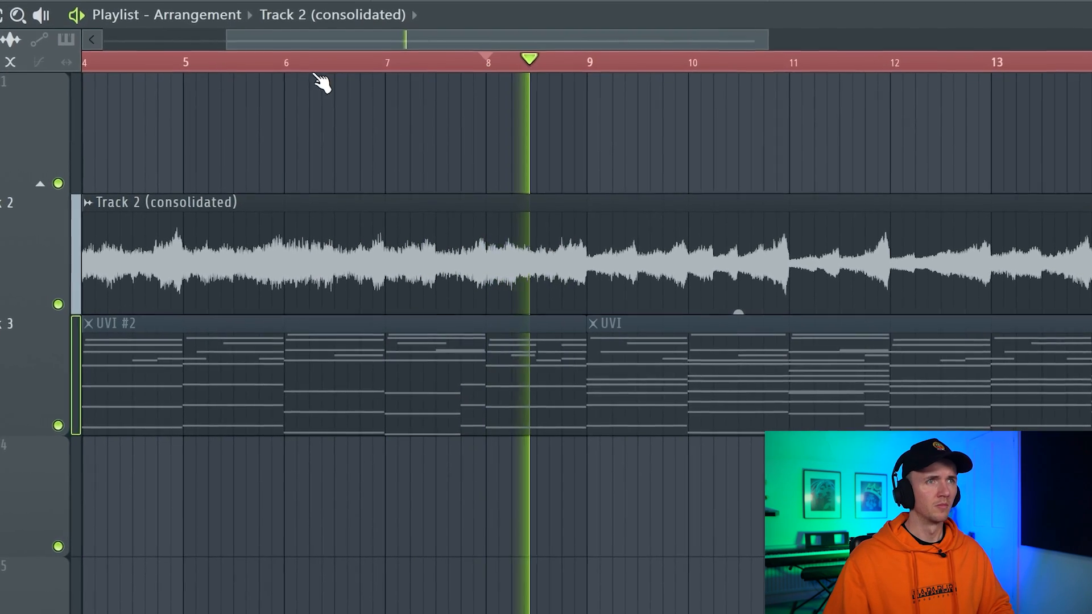
click(287, 63)
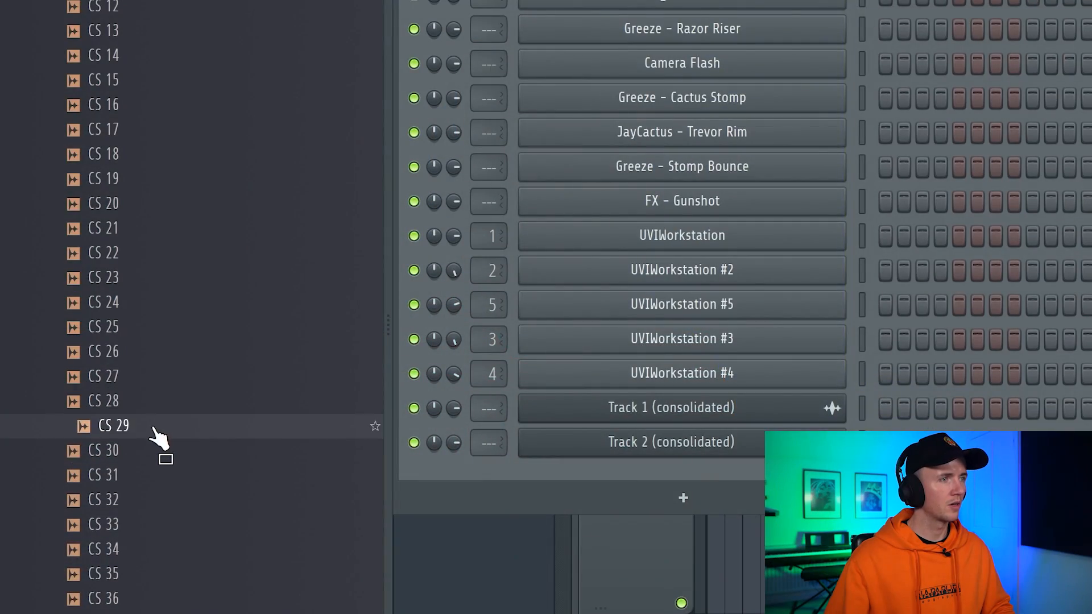
Step: Load the CS 29 sample as a channel, sequence a repeating C5 hit pattern with rolls, and select all its notes
drag(152, 428, 336, 133)
click(451, 135)
click(498, 135)
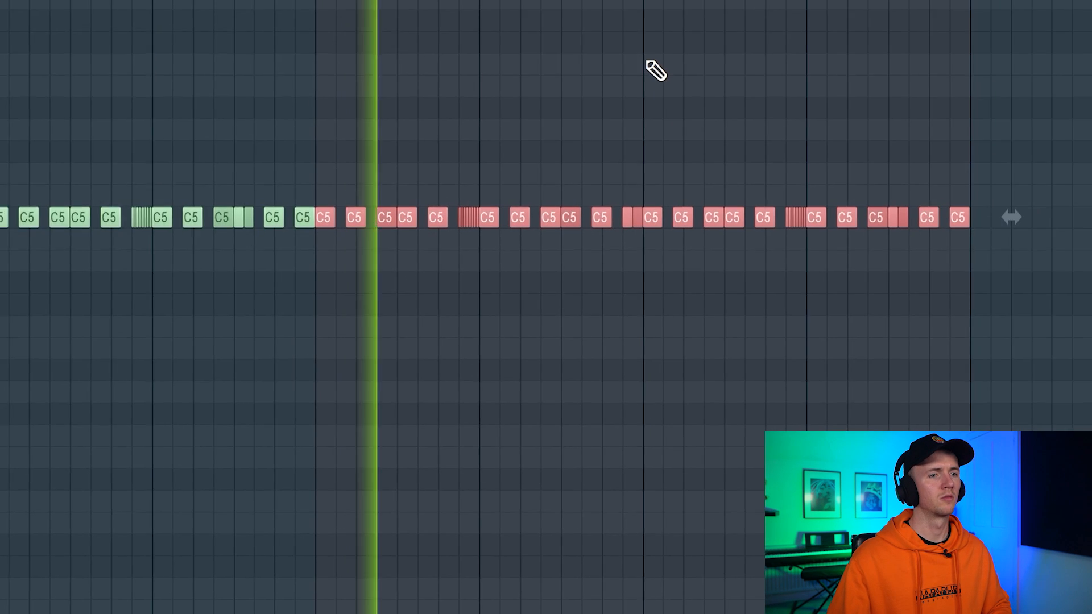
key(ctrl+a)
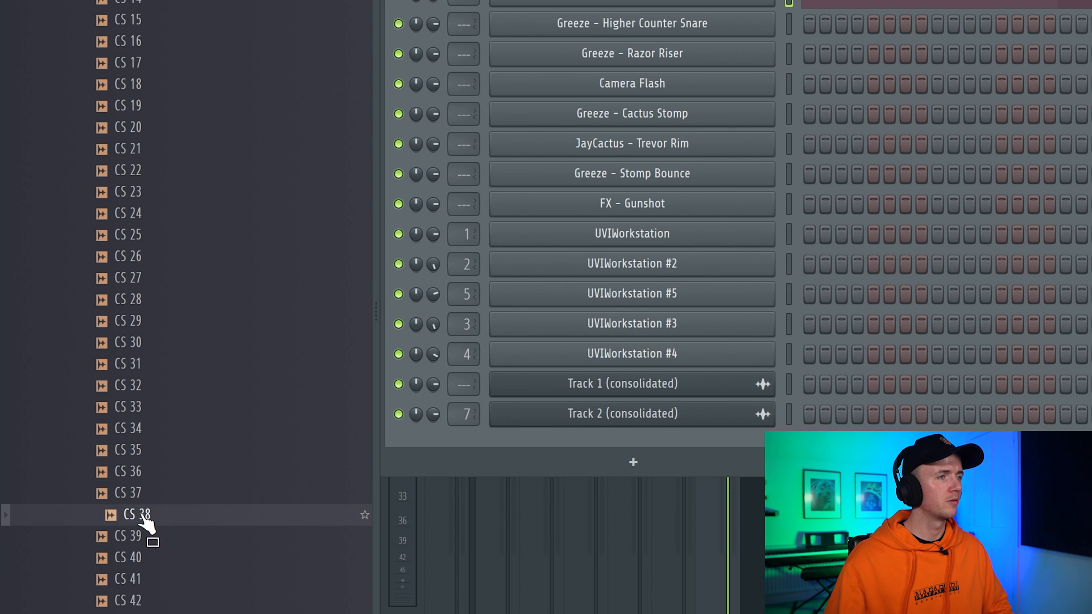
Step: Load the CS 38 sample as a channel and place B4 hits on steps 1, 4, 7, 10 and 13 of bar 4
drag(145, 518, 777, 20)
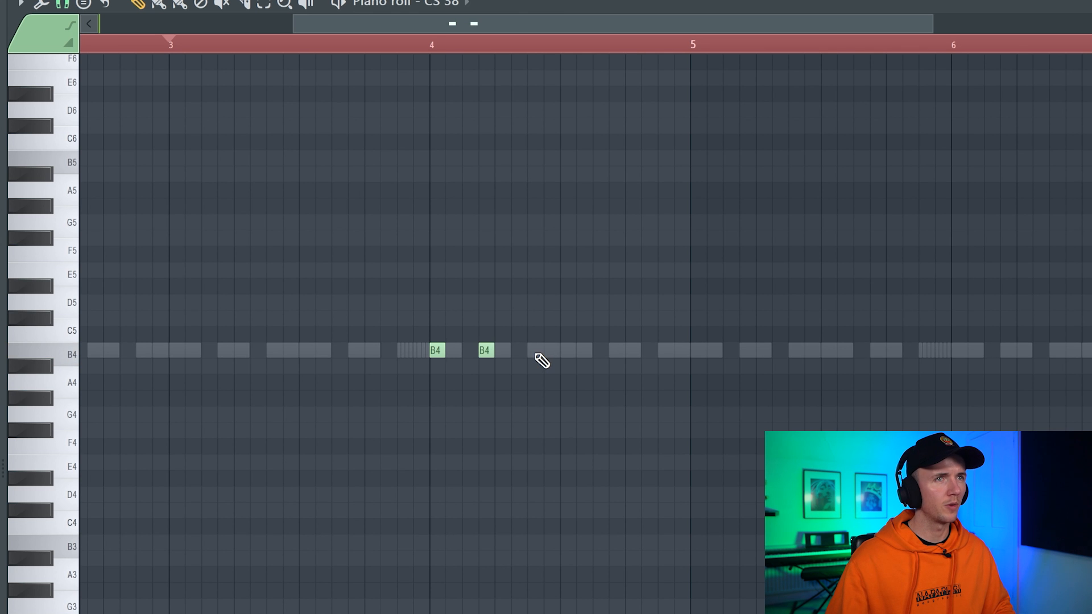
key(space)
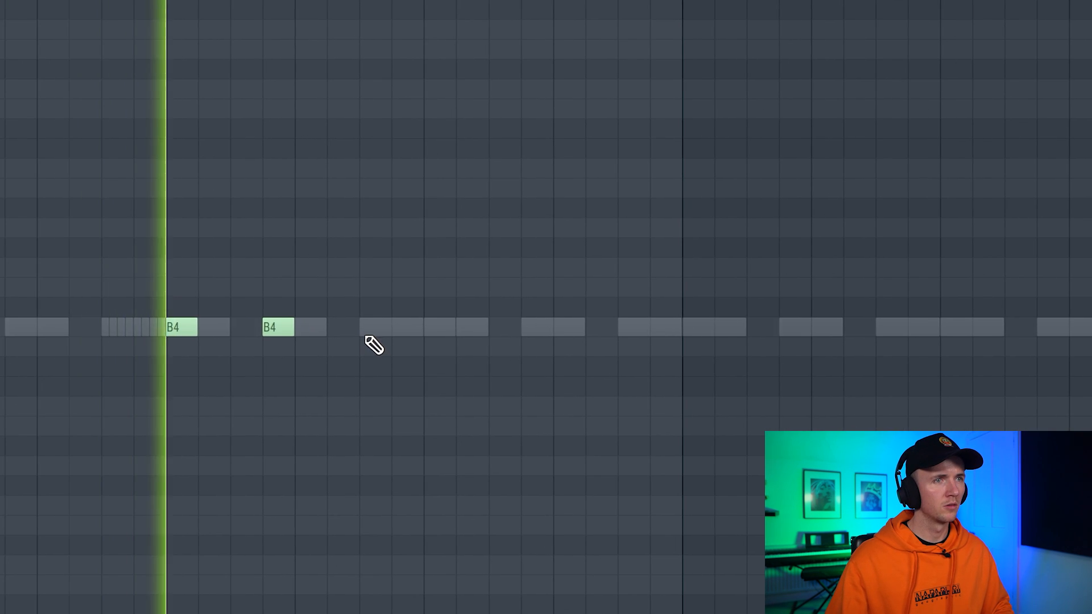
click(369, 327)
click(467, 327)
key(space)
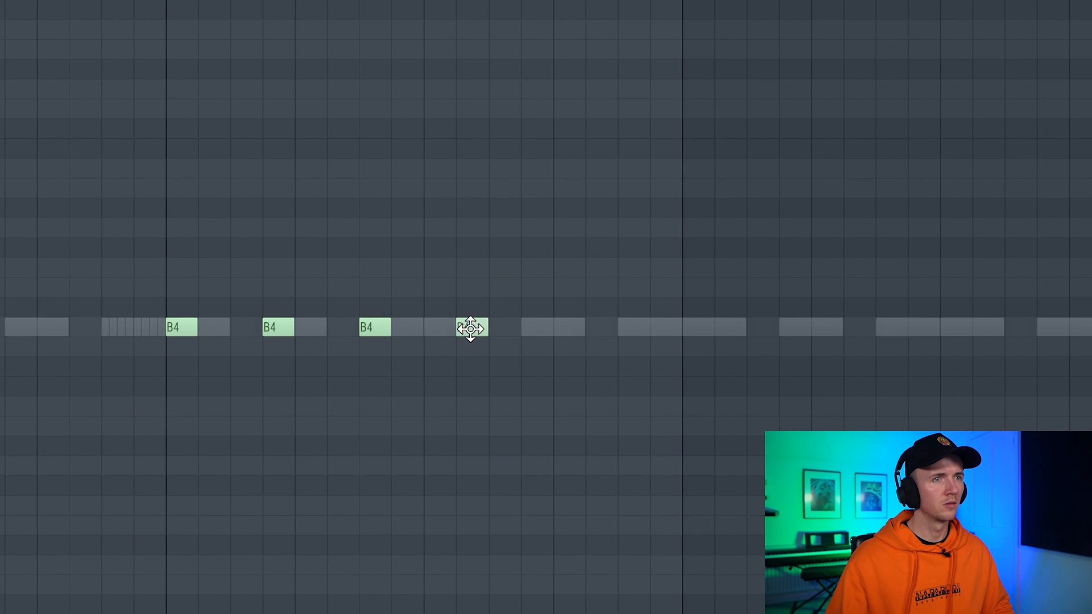
click(566, 327)
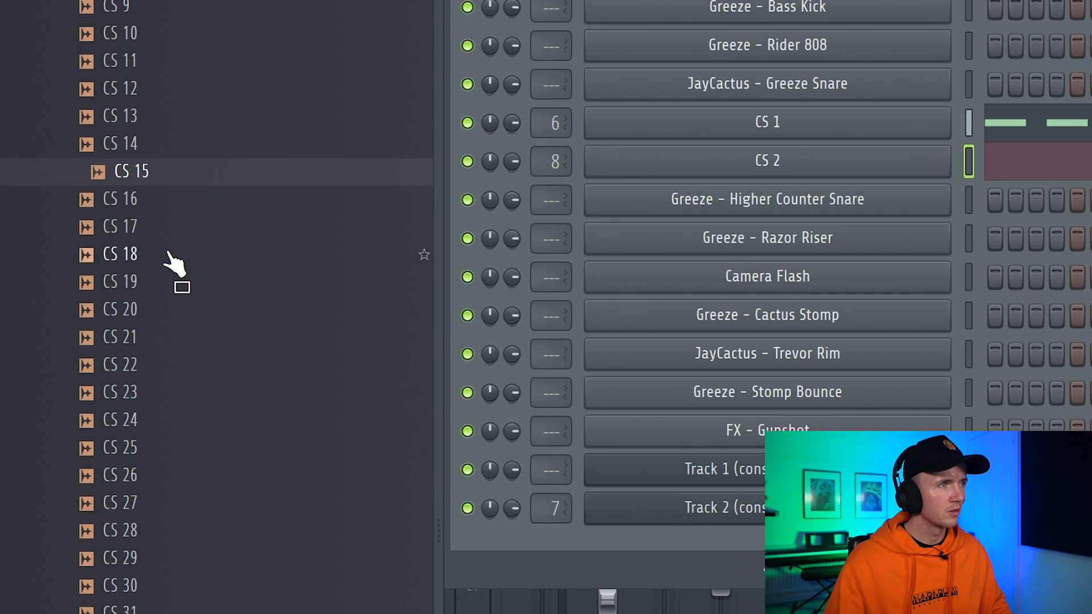
Step: Load the CS 19 sample as a new drum channel and place hits on steps 6, 17, 20, 23 and 39
click(165, 253)
drag(171, 280, 515, 250)
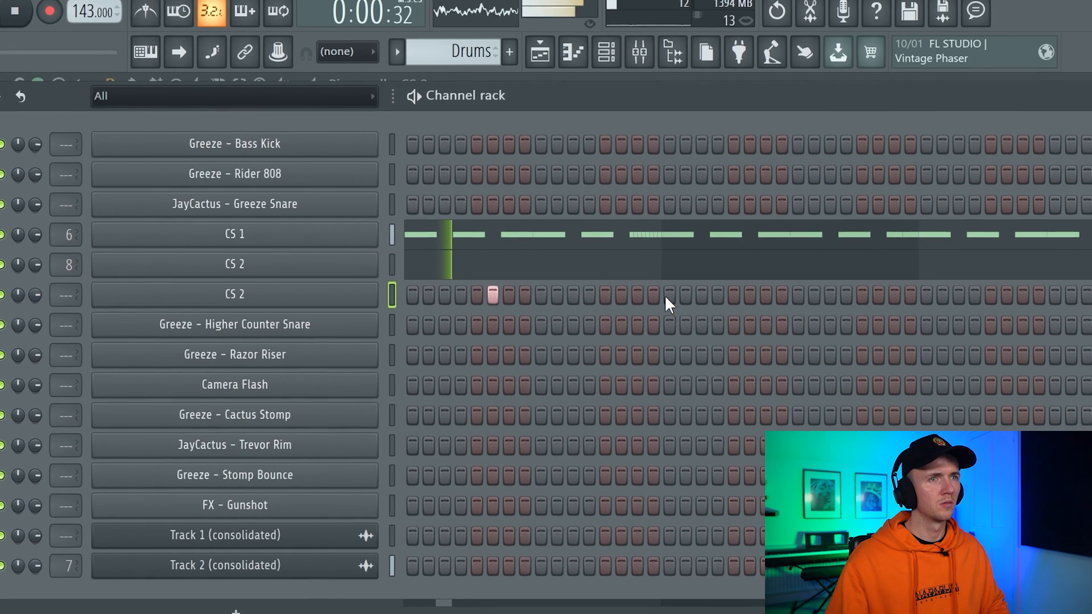
click(665, 295)
click(686, 289)
click(736, 289)
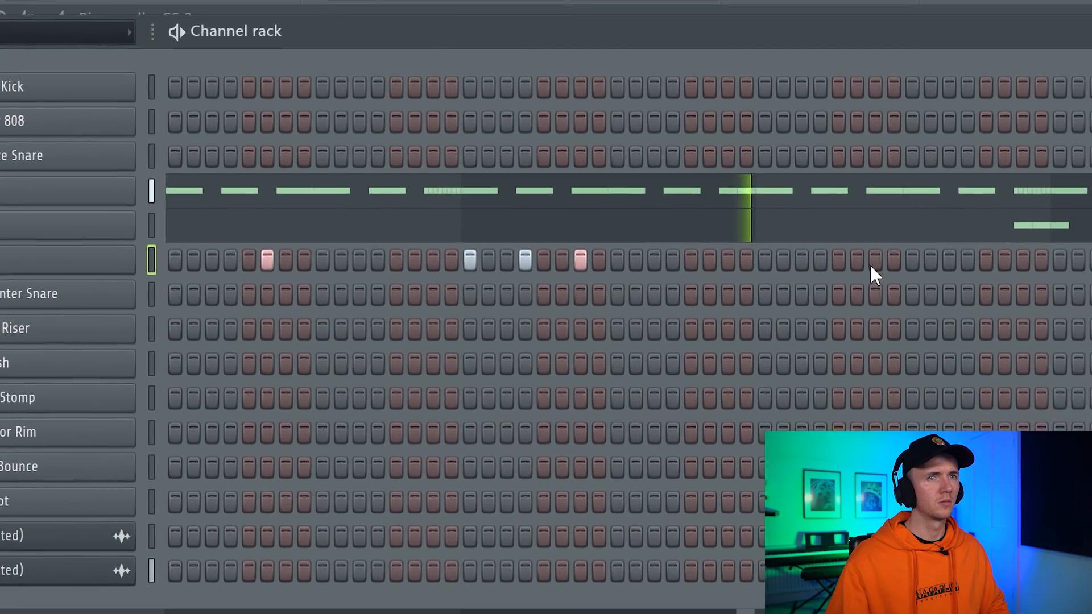
click(900, 265)
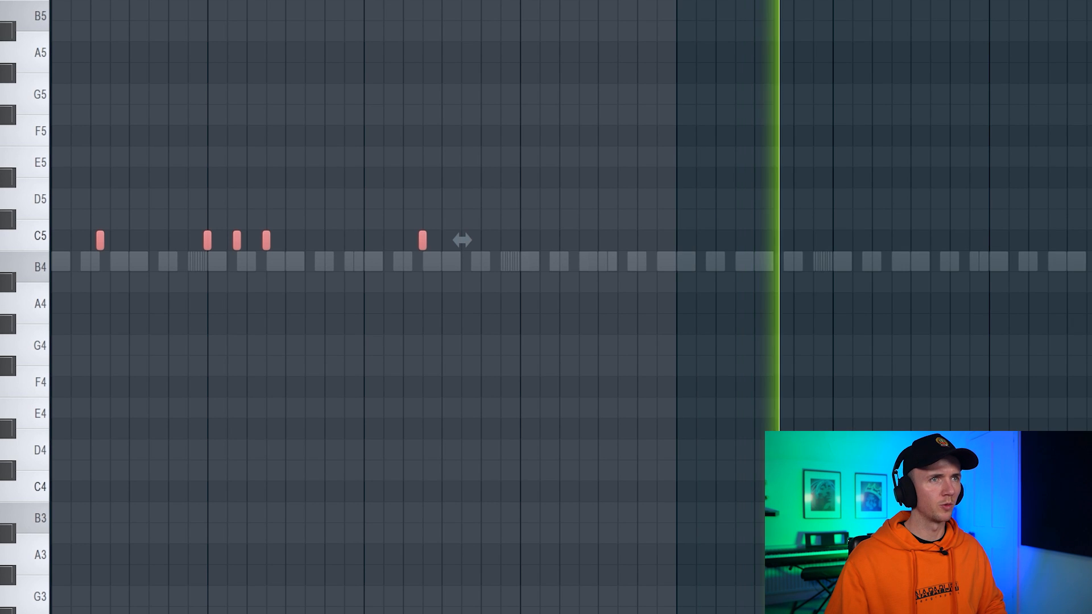
Step: Duplicate the four-bar percussion pattern into bars 5 to 8 and end bar 8 with a C5 fill containing one E5 hit
key(ctrl+b)
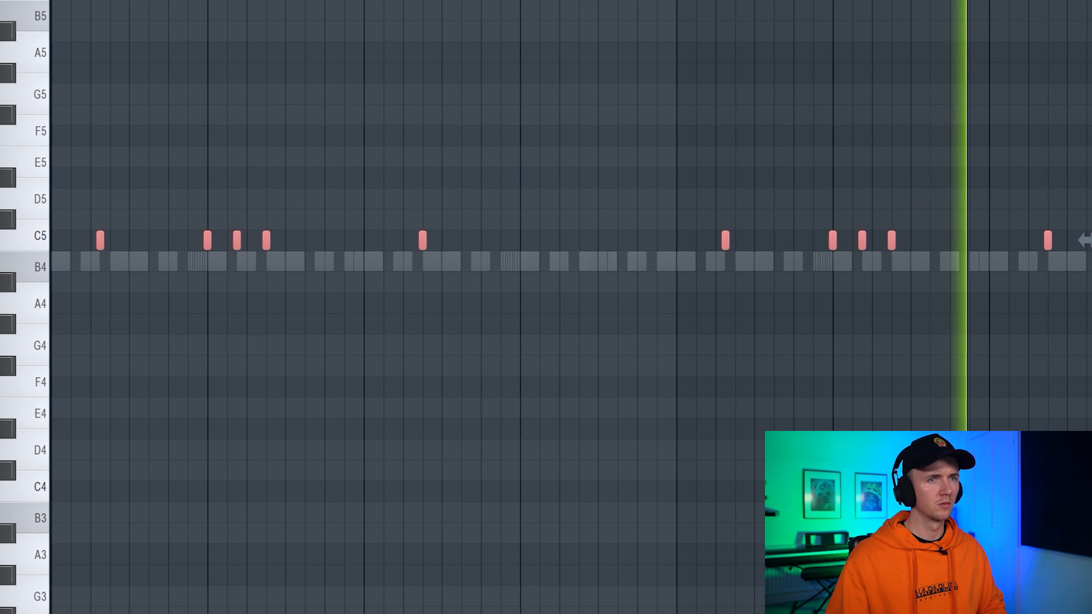
scroll(1056, 152, up, 3)
scroll(942, 227, up, 2)
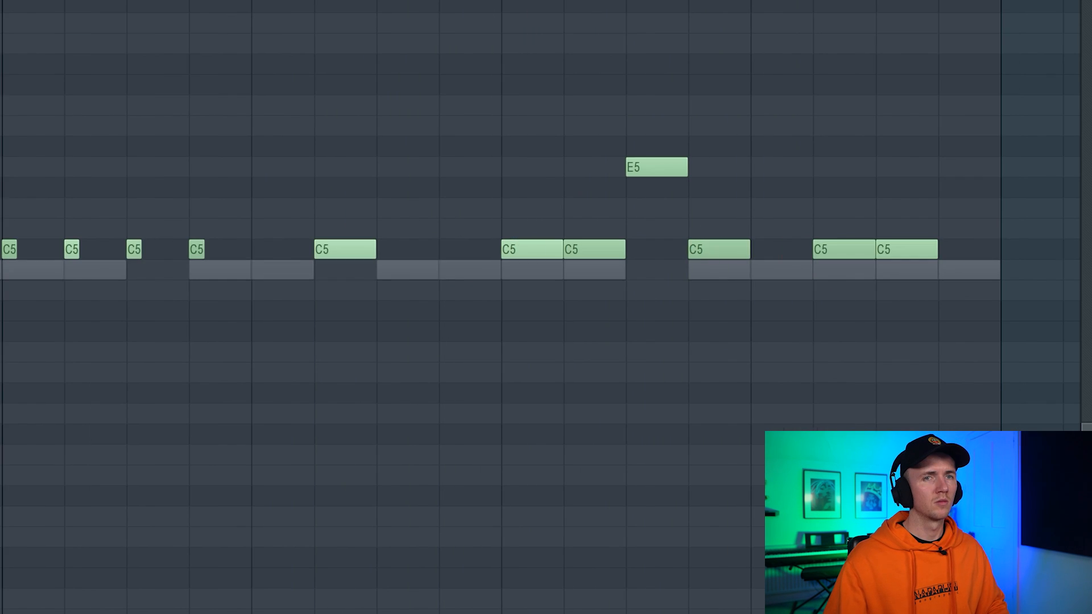
scroll(207, 453, down, 5)
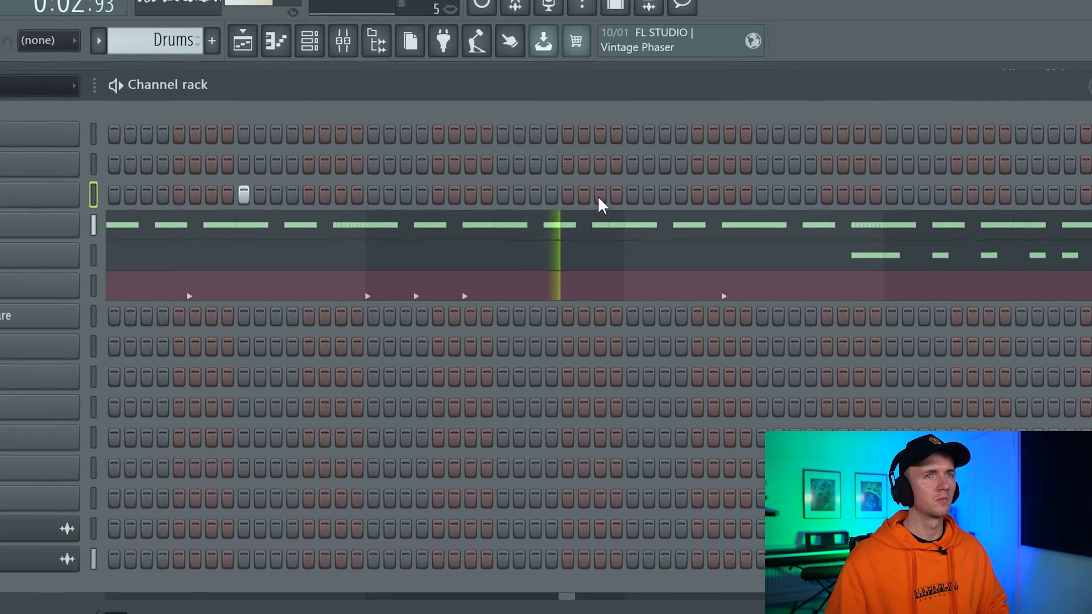
Step: Add snare hits on steps 31, 41, 59 and 63 of the JayCactus - Greeze Snare channel
click(661, 192)
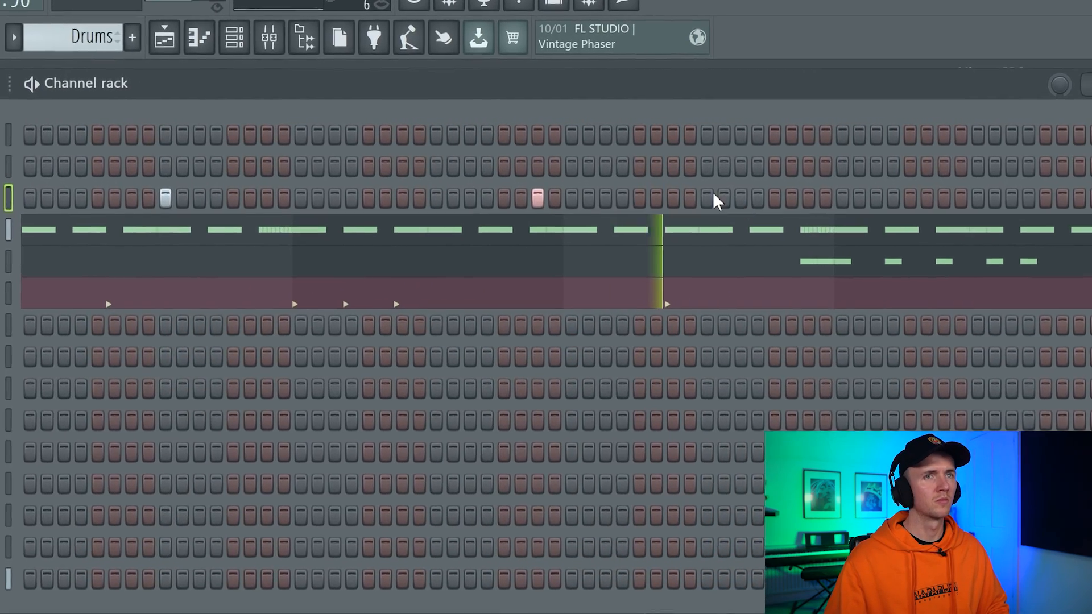
click(712, 198)
click(934, 203)
click(1007, 203)
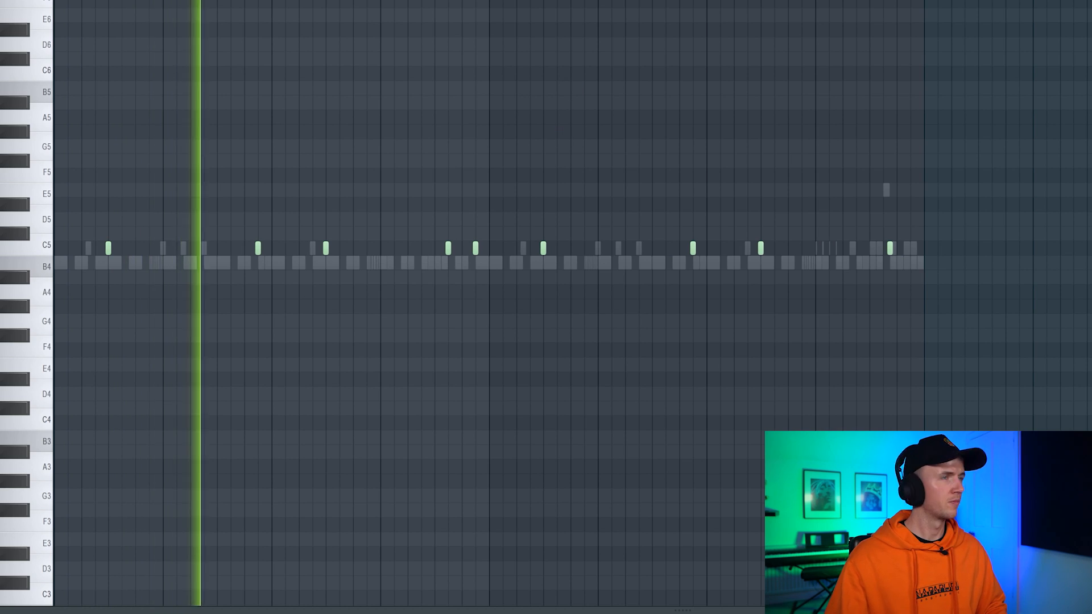
Step: Set the piano roll's scale highlighting to a scale rooted on C#
key(F6)
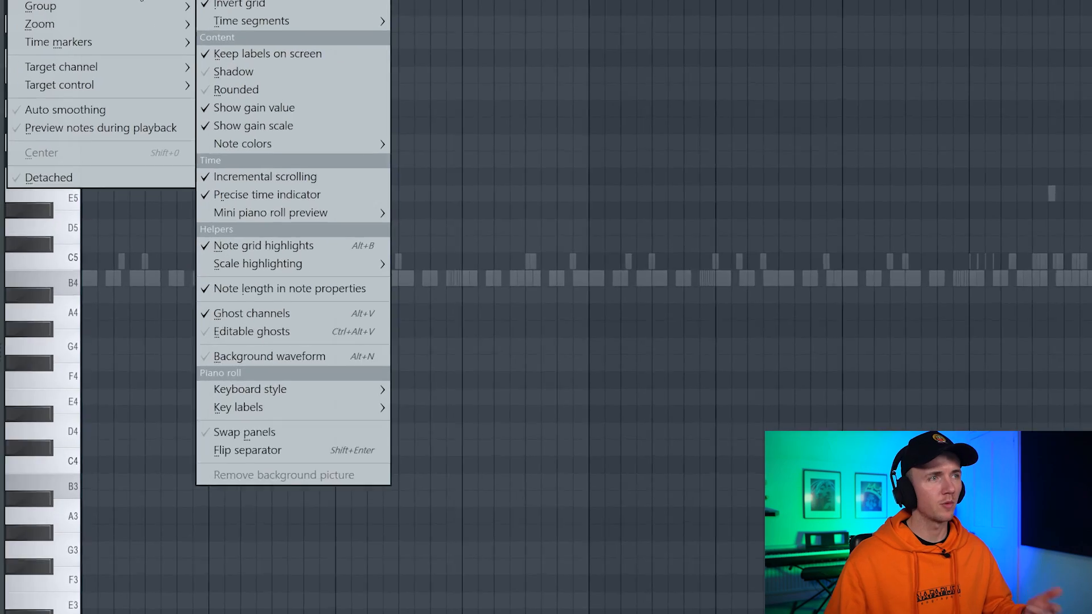
mouse_move(252, 266)
click(420, 152)
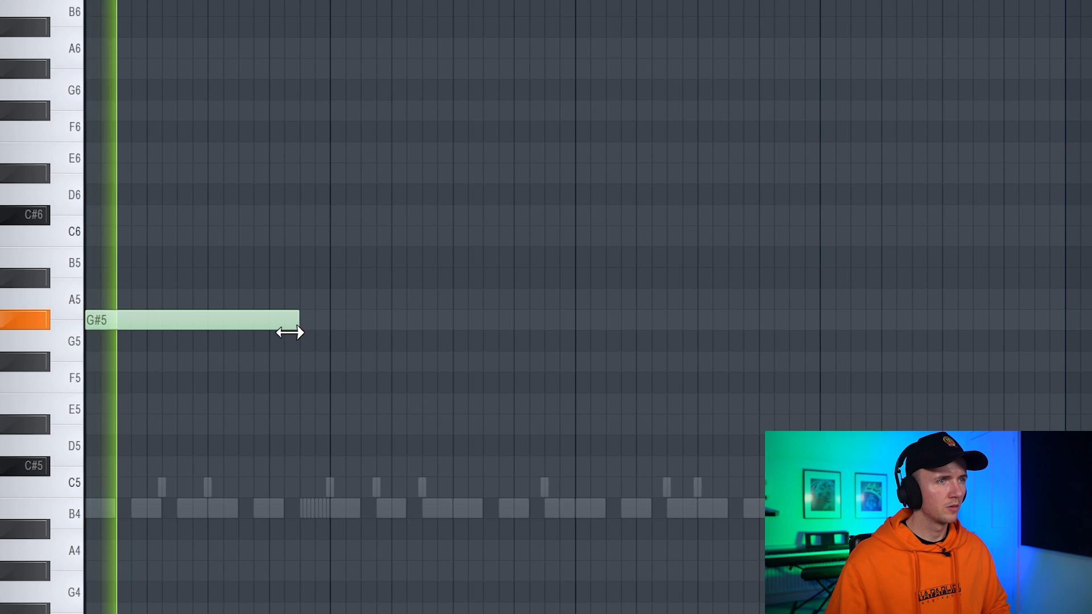
Step: Extend the G#5 note to a full bar and place a one-bar C#6 note in bar 3
drag(288, 327, 317, 332)
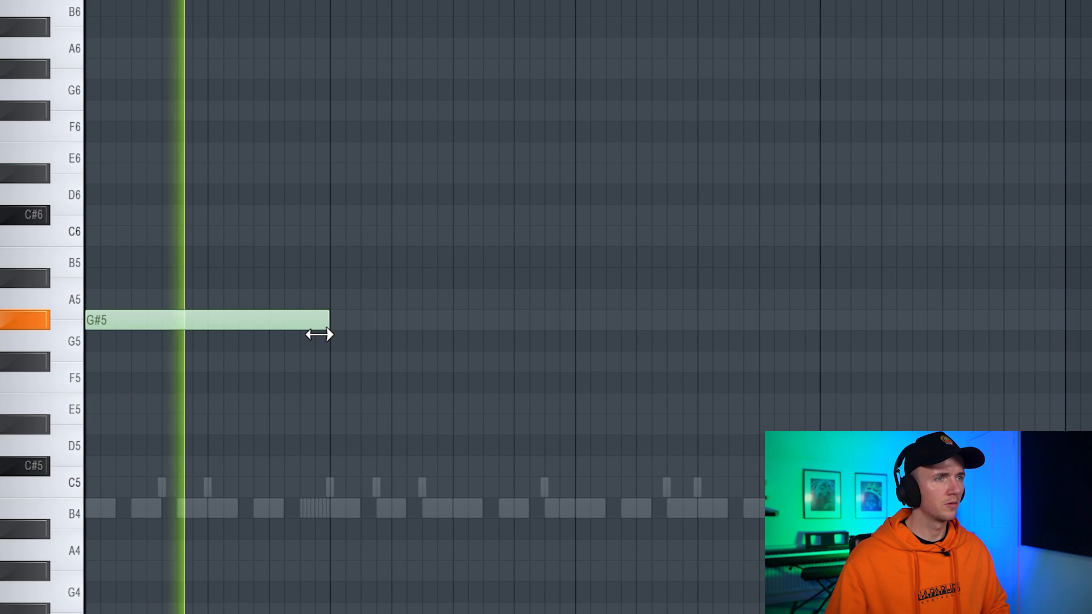
click(576, 215)
scroll(804, 160, down, 1)
scroll(804, 160, down, 1)
Step: Try repeating the phrase with a one-bar G#5 note in bar 5 and a C#6 note in bar 7
key(ctrl+a)
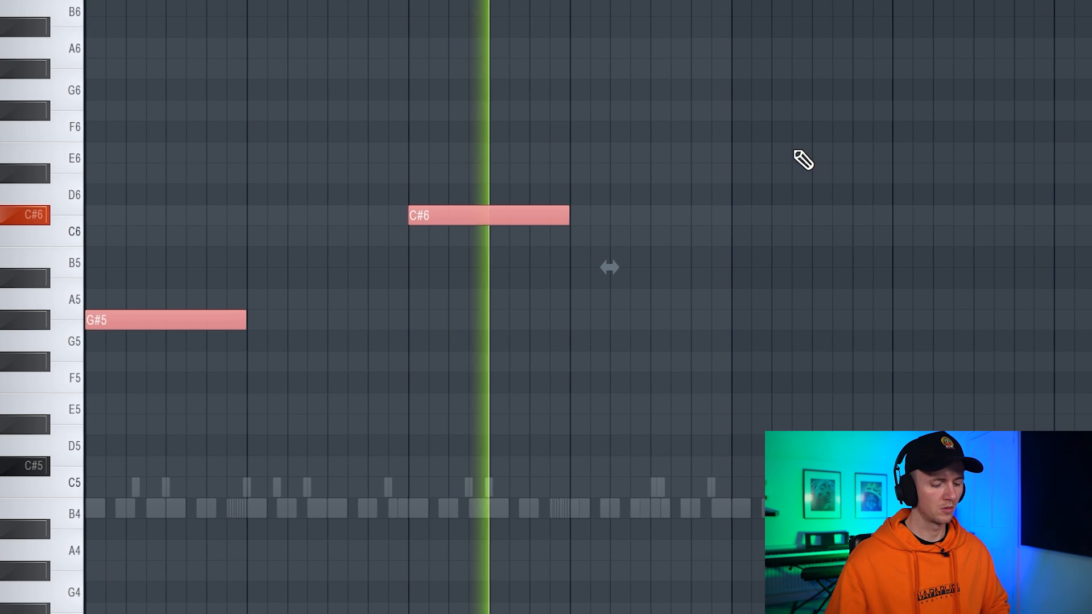
key(ctrl+d)
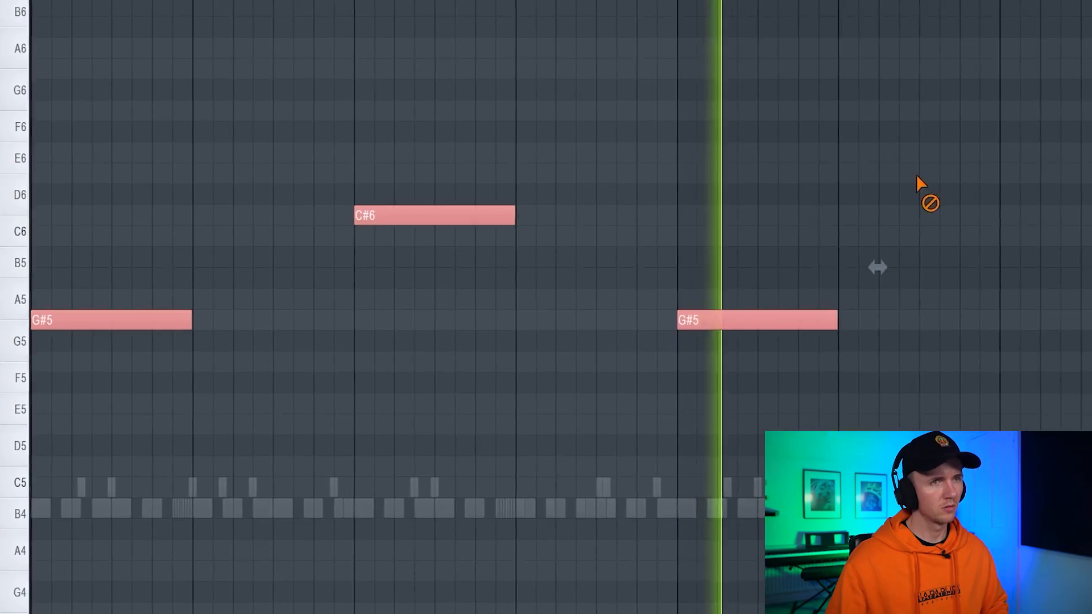
key(ctrl+d)
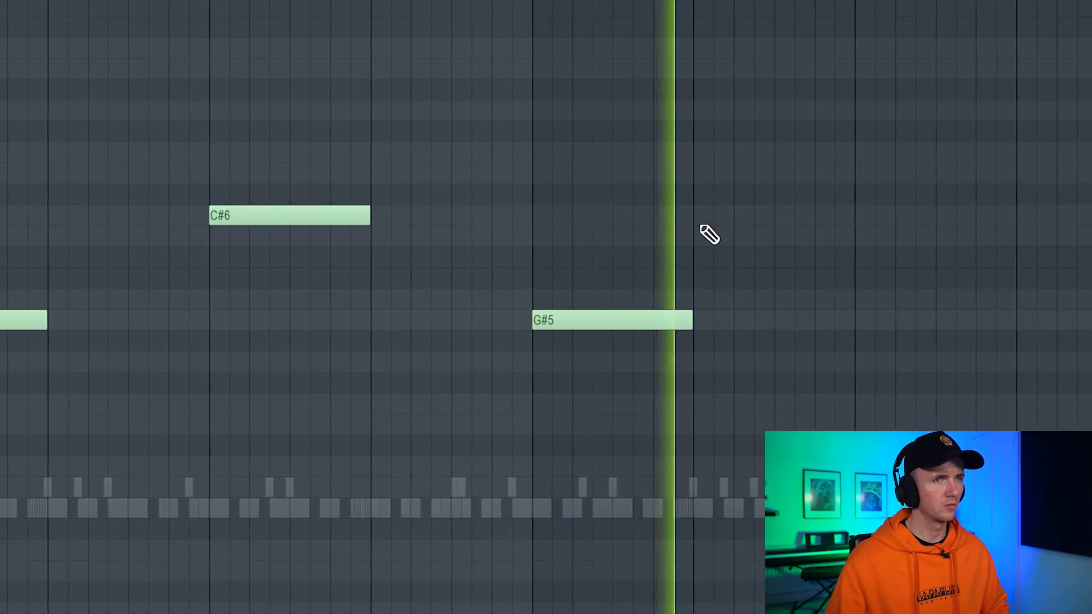
click(715, 215)
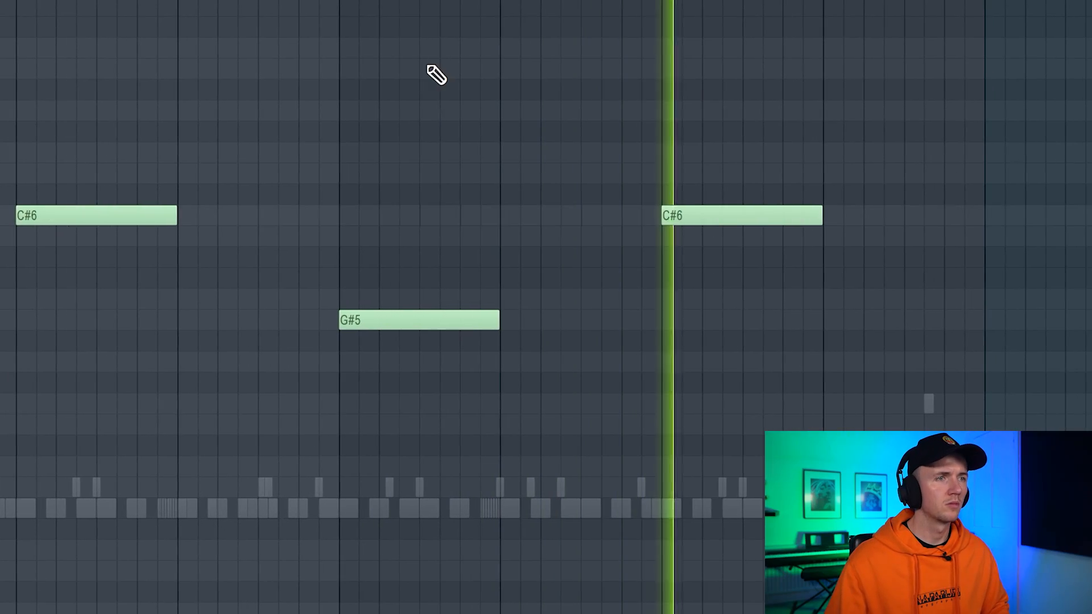
key(space)
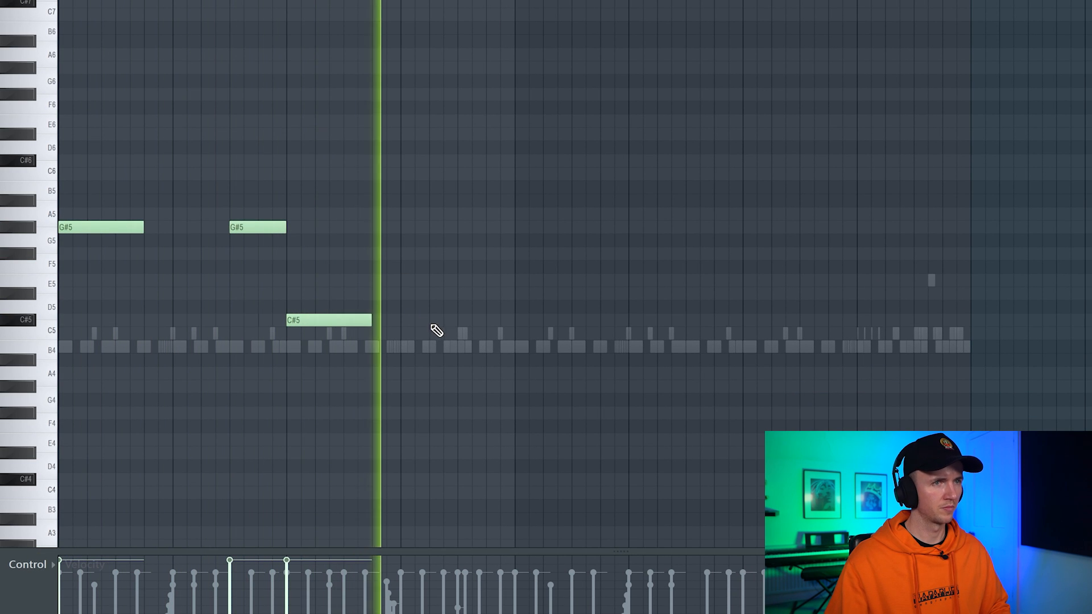
Step: Fill bar 4 of the 808 line with short E5 and D#5 notes from beat 2, followed by a C#5 note to the bar's end
key(space)
scroll(462, 335, up, 1)
key(space)
key(c)
mouse_move(442, 310)
mouse_down()
mouse_move(442, 330)
mouse_move(461, 330)
mouse_up()
key(space)
drag(535, 250, 593, 250)
drag(415, 250, 415, 179)
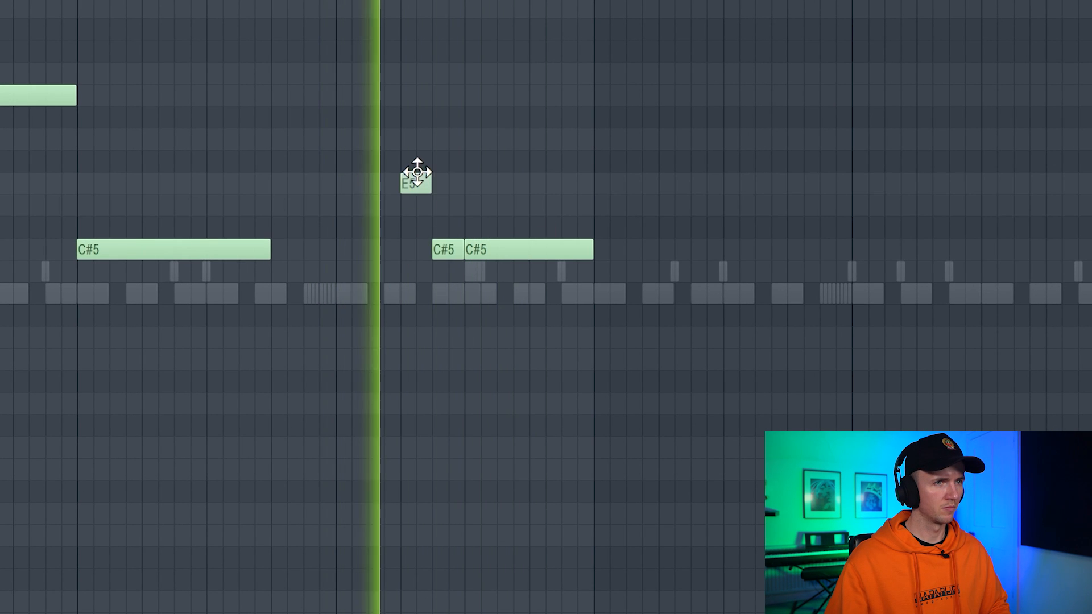
drag(440, 250, 443, 208)
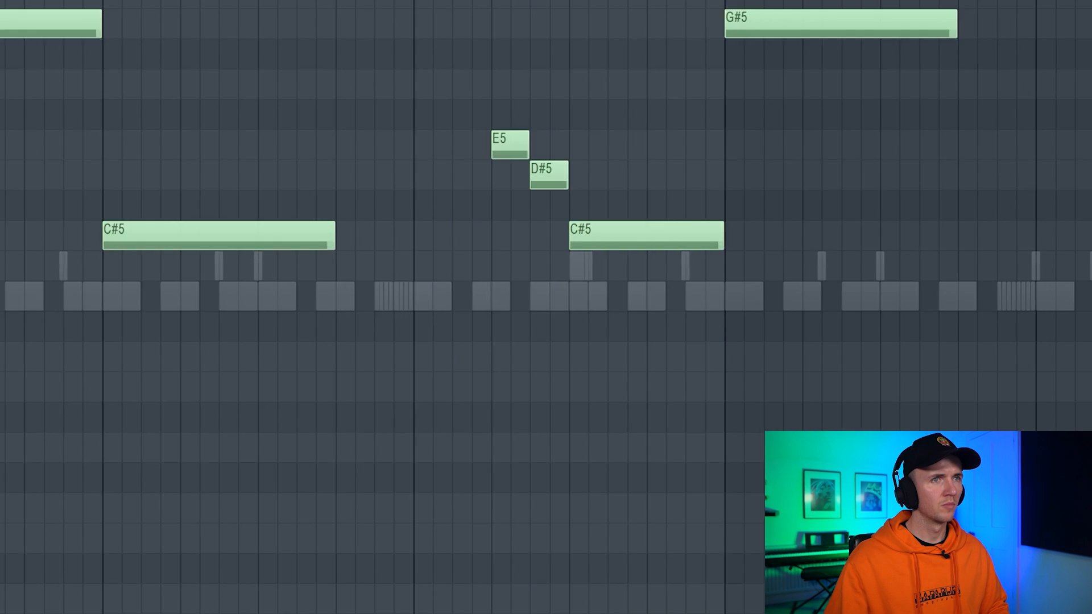
Step: Place short slide notes at E6 near the end of bar 4 and at E5 near the end of bar 6
drag(512, 107, 705, 116)
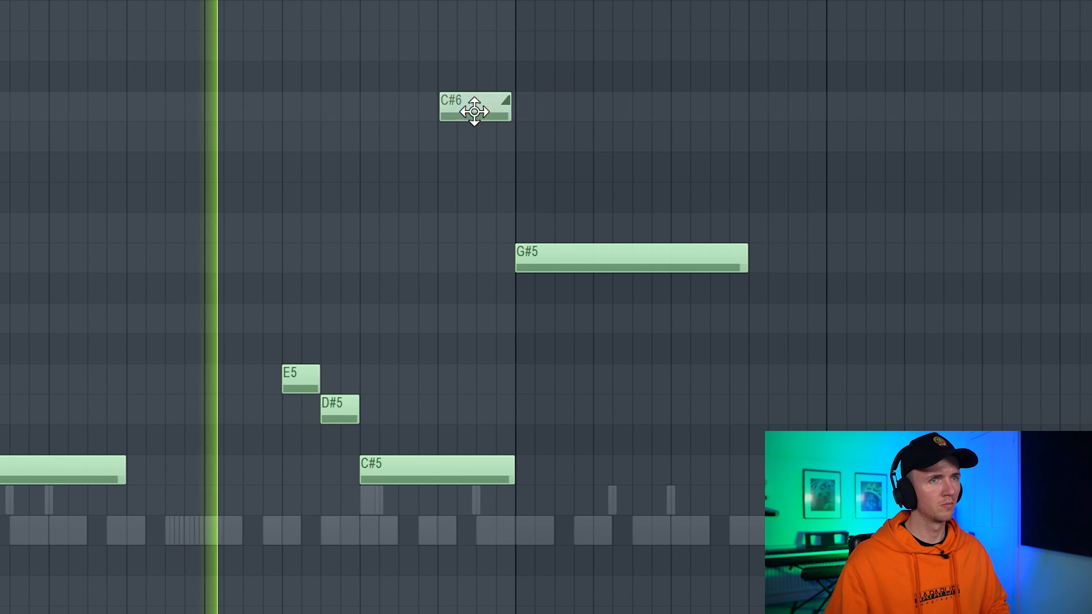
drag(476, 110, 499, 107)
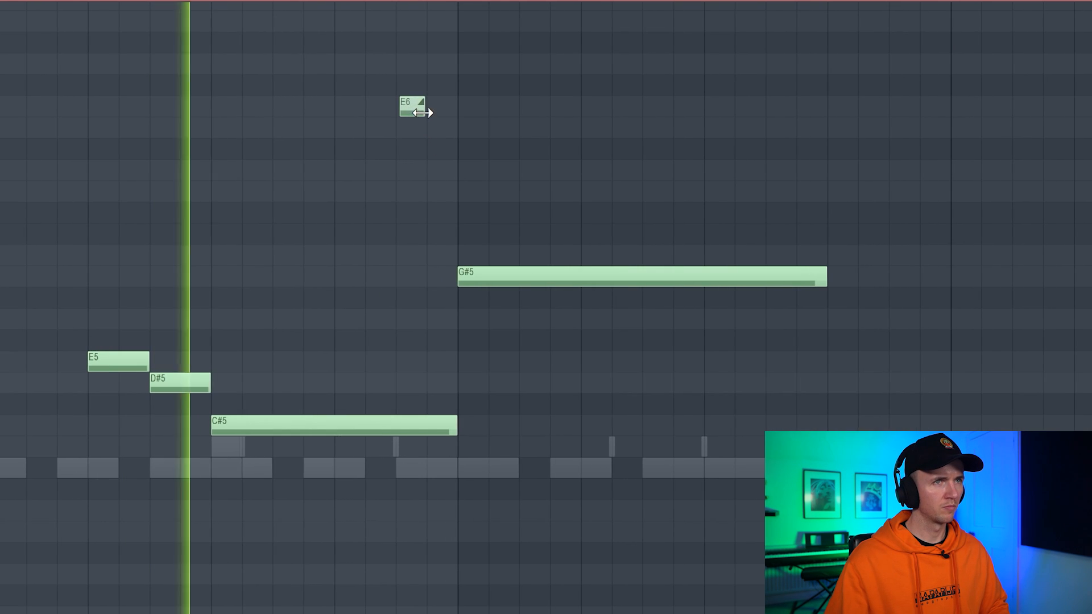
scroll(395, 153, down, 6)
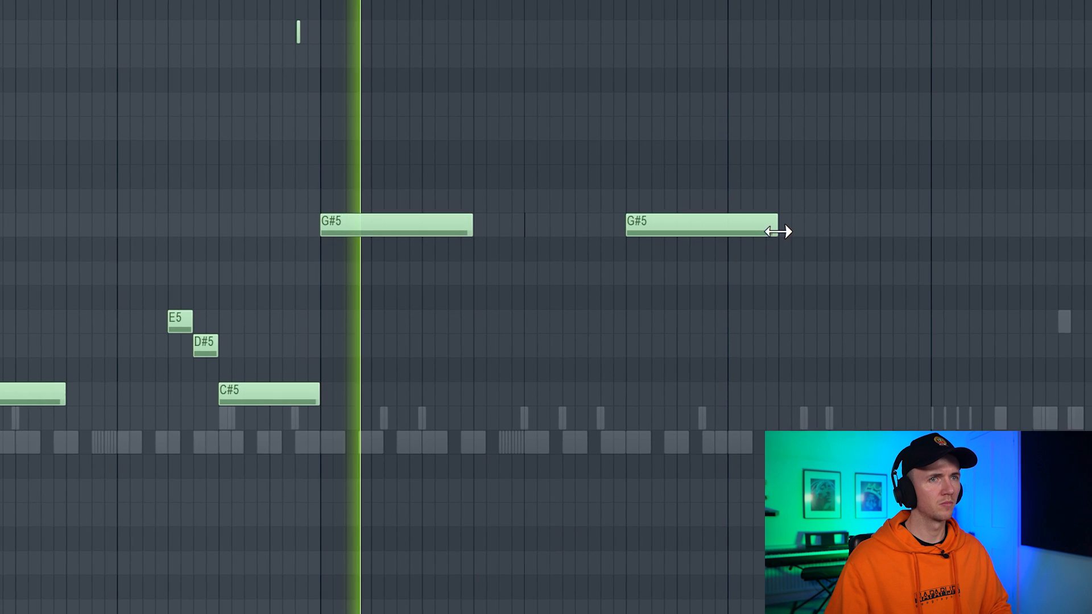
drag(671, 278, 618, 279)
click(626, 279)
Step: Fill bars 7 and 8 with C#5 notes and add C#6, E6, D#6 and C#6 slide notes across the second half of bar 8
click(714, 380)
drag(744, 380, 876, 367)
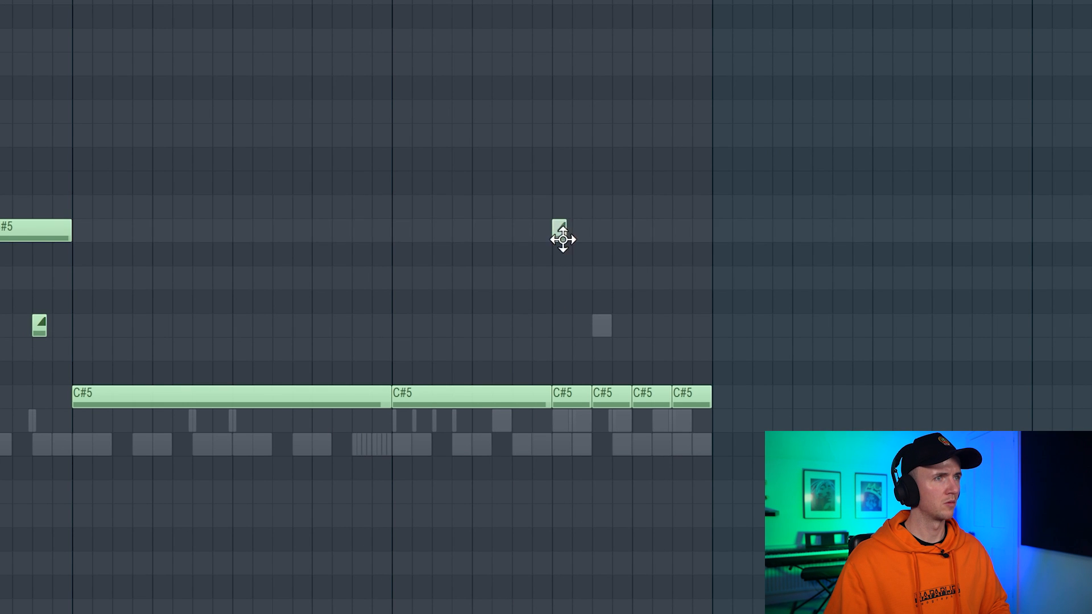
key(space)
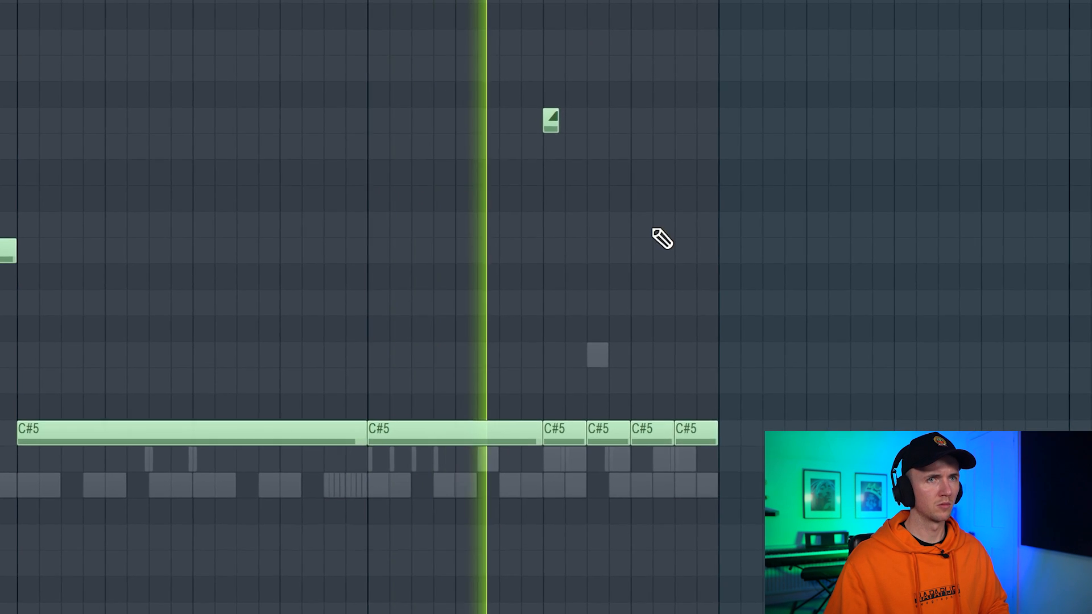
key(space)
click(594, 136)
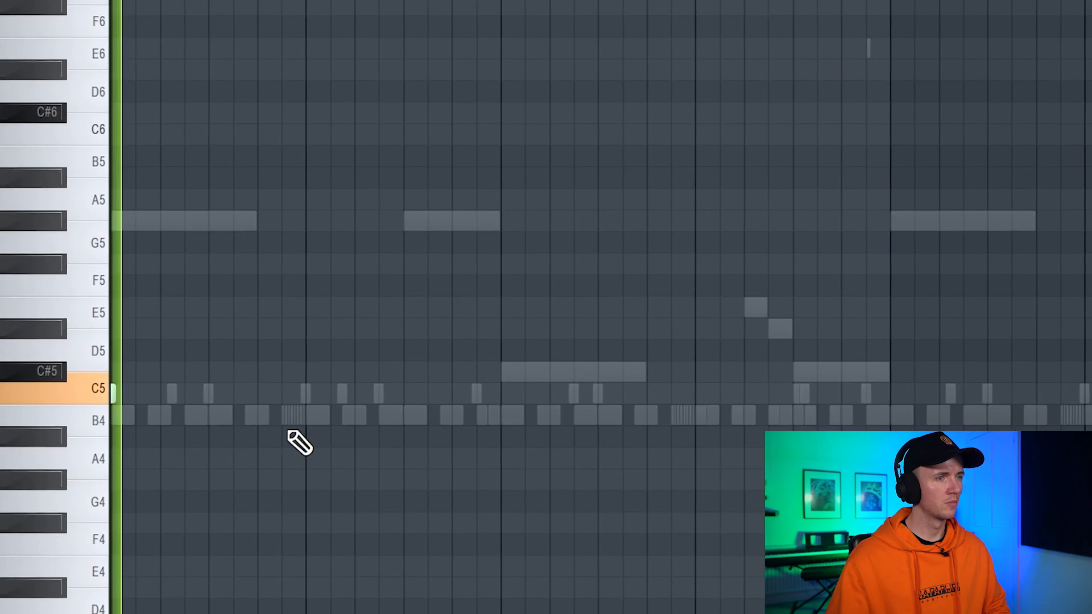
Step: Place C5 kick hits on beat 3 of bar 2, beat 1 of bar 3, and beats 2 and 3 of bar 4
scroll(393, 398, up, 1)
click(408, 393)
scroll(483, 378, up, 3)
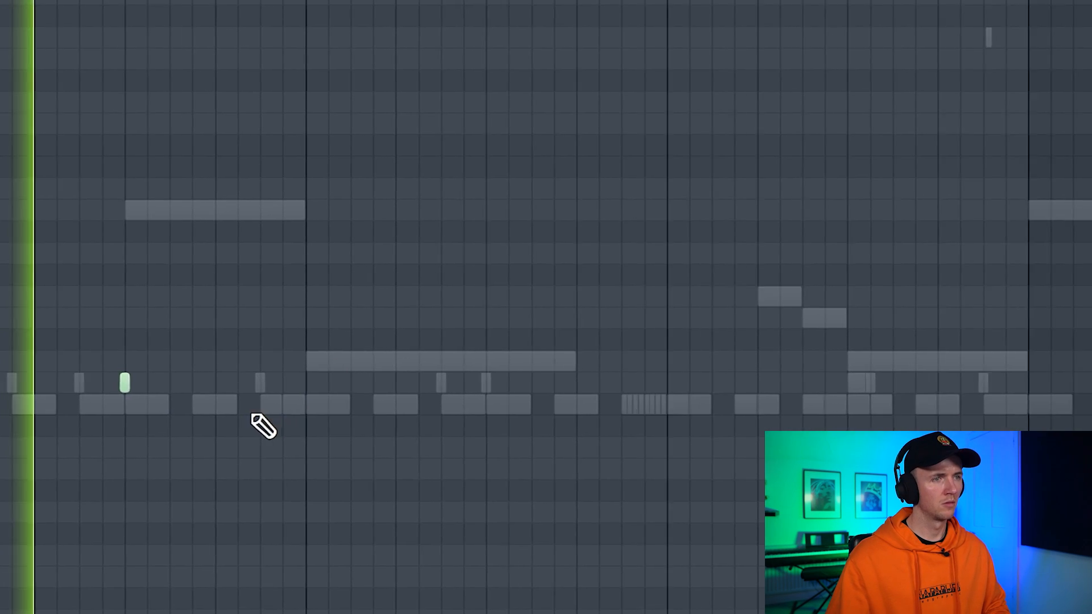
scroll(272, 410, up, 1)
click(323, 381)
click(844, 377)
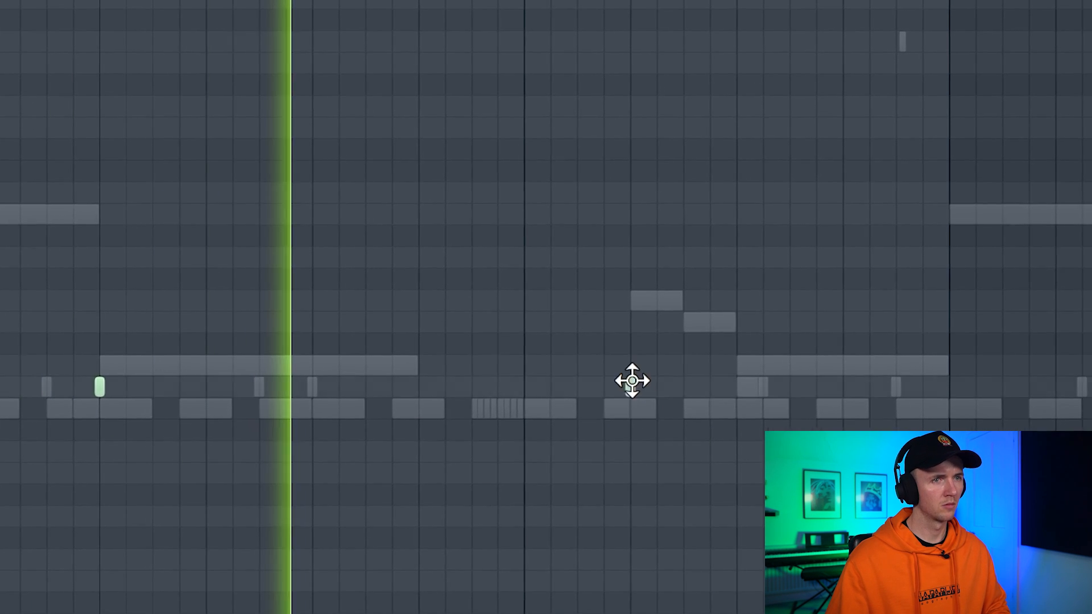
click(736, 387)
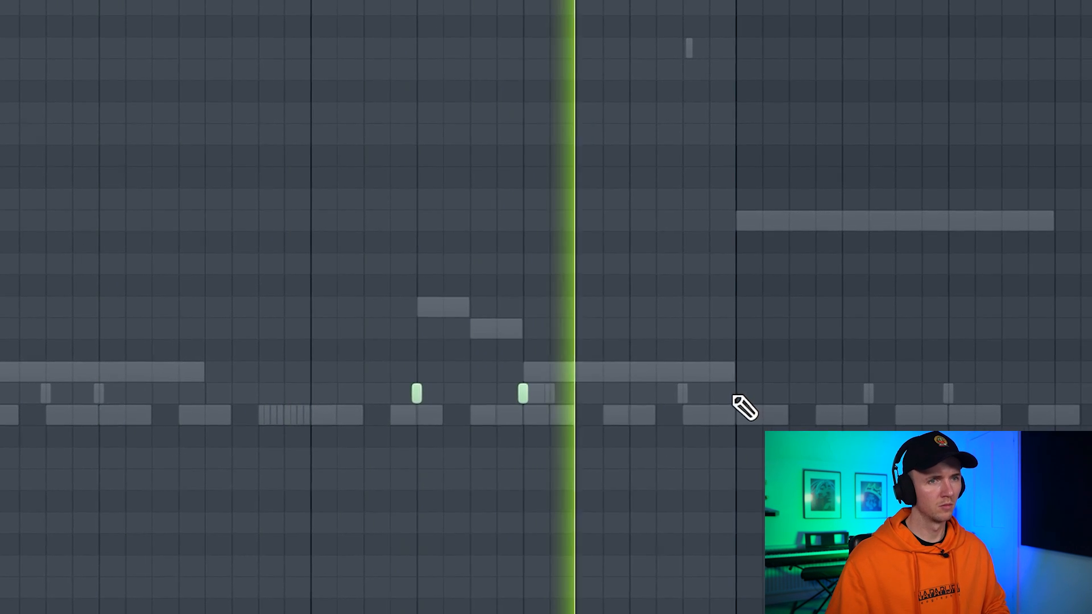
Step: Place C5 kick hits on beat 1 of bar 5, beat 3 of bar 6, and steps 1 and 7 of bar 7
click(735, 397)
scroll(477, 333, down, 2)
click(934, 396)
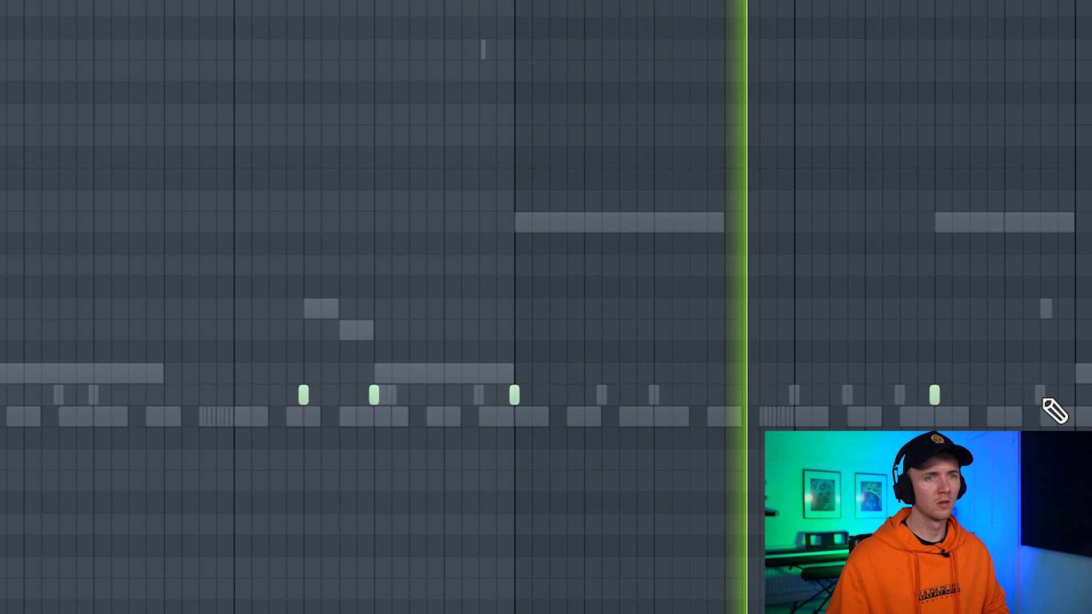
scroll(1055, 410, up, 1)
scroll(889, 419, down, 1)
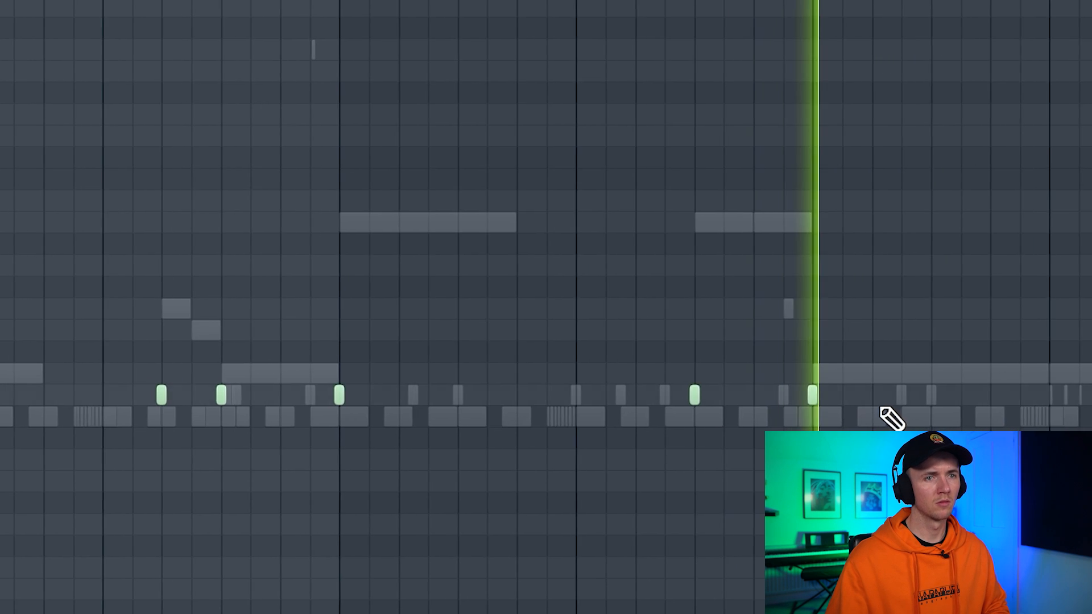
scroll(947, 394, up, 2)
right_click(942, 396)
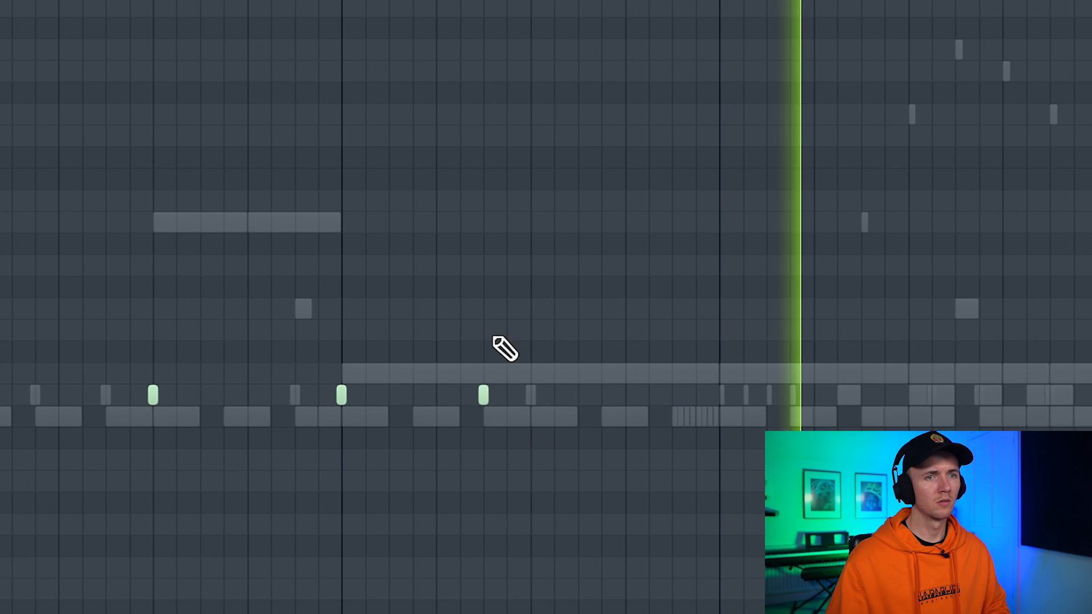
Step: Place C5 kick hits on steps 5 and 11 of bar 8
scroll(717, 424, down, 2)
scroll(771, 400, up, 1)
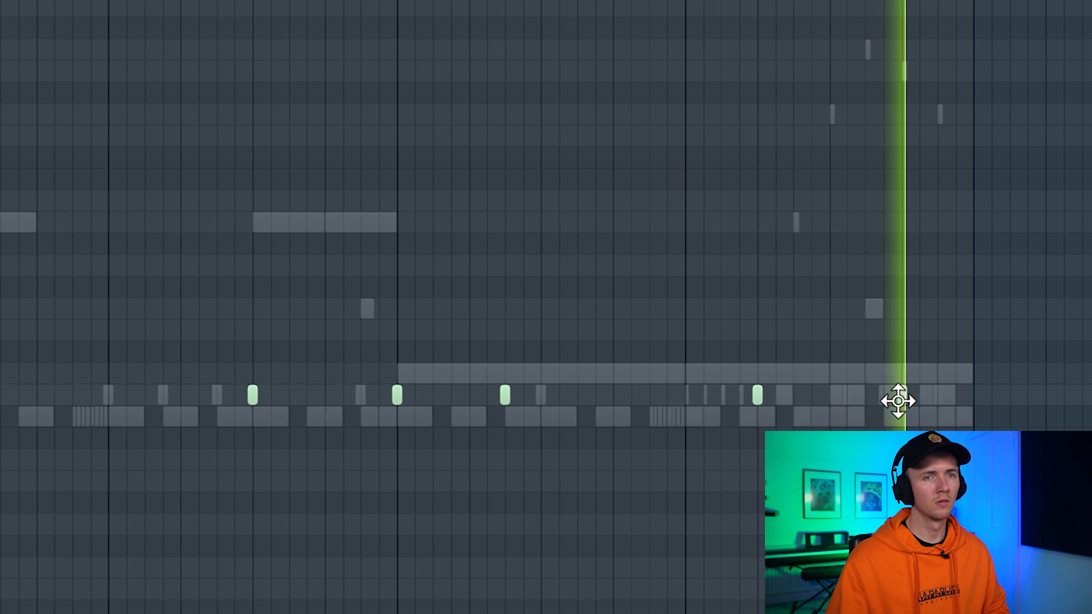
drag(898, 402, 871, 401)
scroll(455, 218, down, 2)
scroll(665, 405, up, 3)
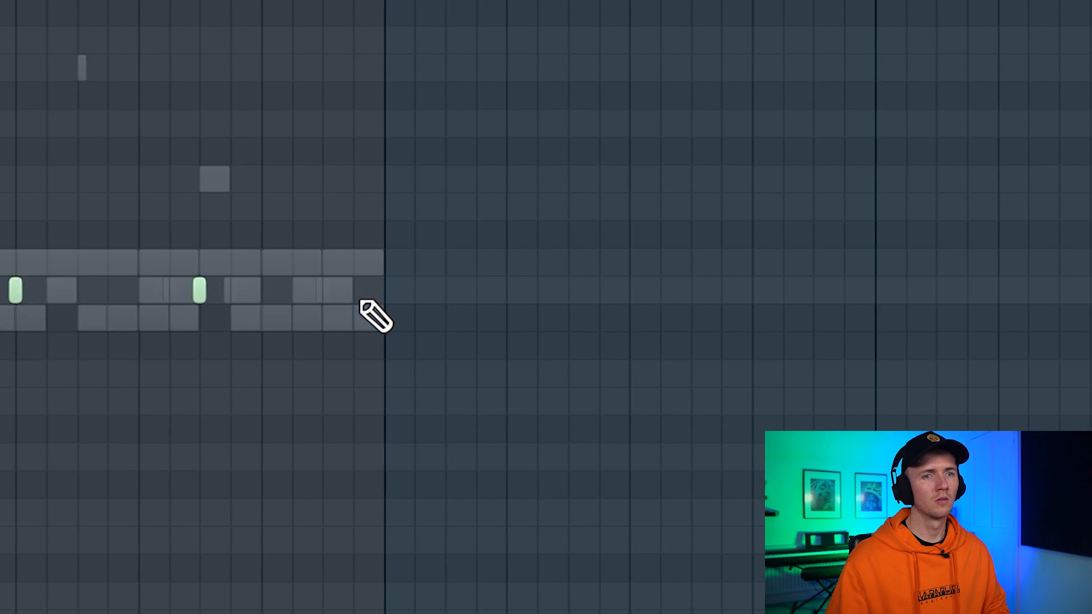
Step: Set the Fill 1 clip's volume to -5.8 dB and copy it under the final two bars of the last Drums clip
scroll(342, 314, up, 2)
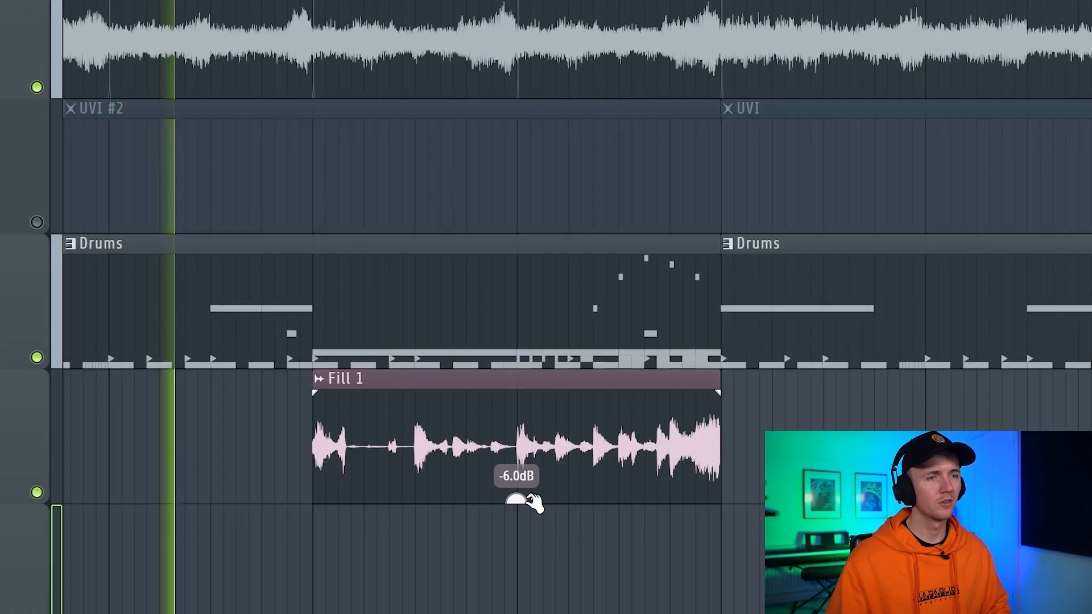
drag(530, 499, 484, 476)
scroll(484, 476, down, 8)
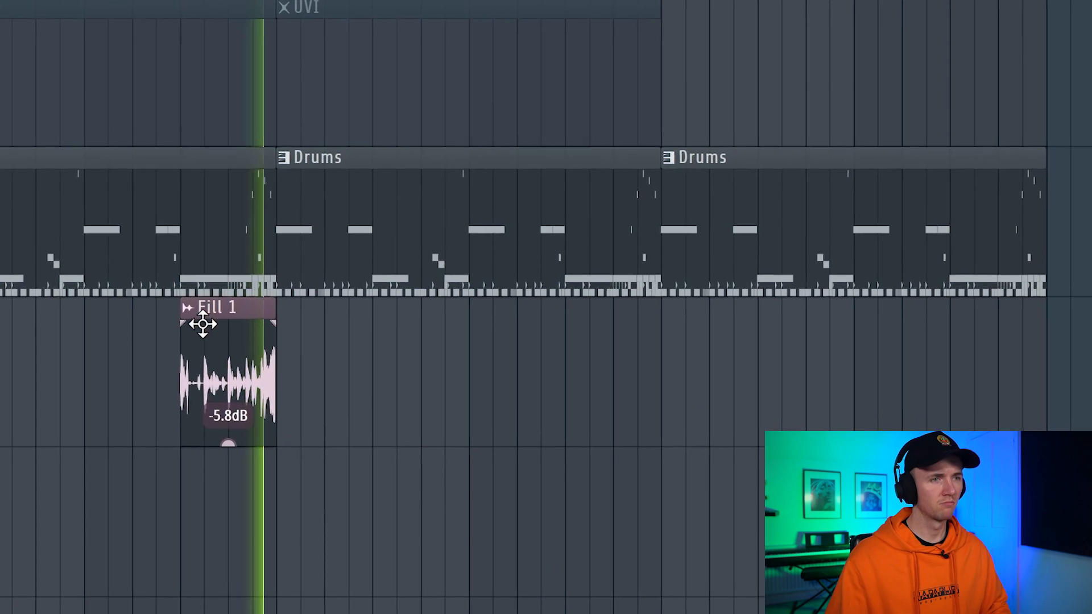
drag(215, 334, 961, 336)
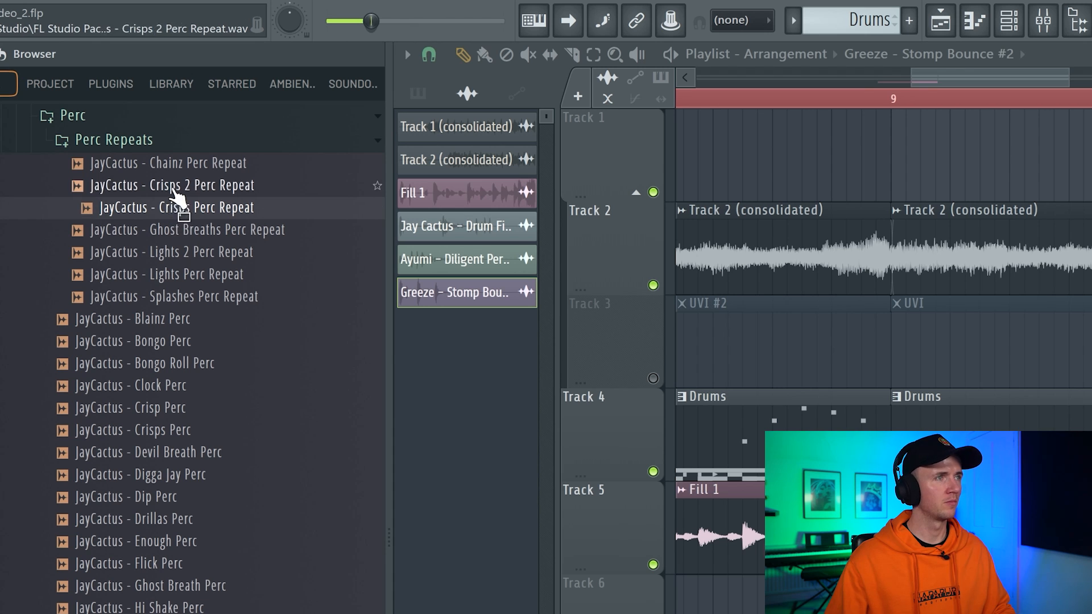
Step: Place the JayCactus - Lights 2 Perc Repeat sample right after the first Fill 1 clip on Track 5 and set its volume to -3.7 dB
click(172, 188)
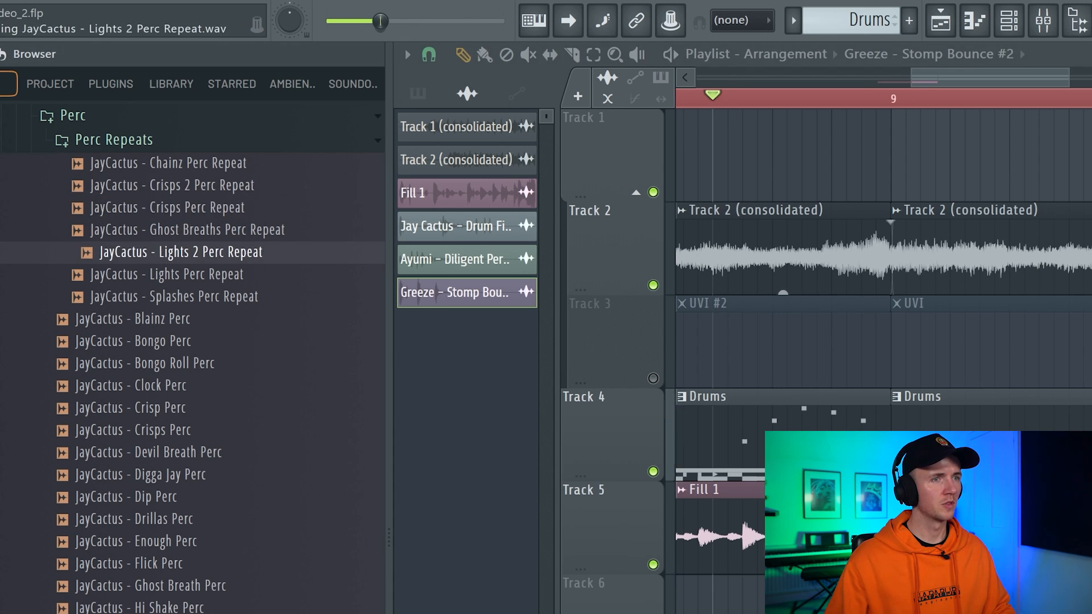
drag(181, 252, 905, 526)
key(space)
drag(621, 390, 621, 405)
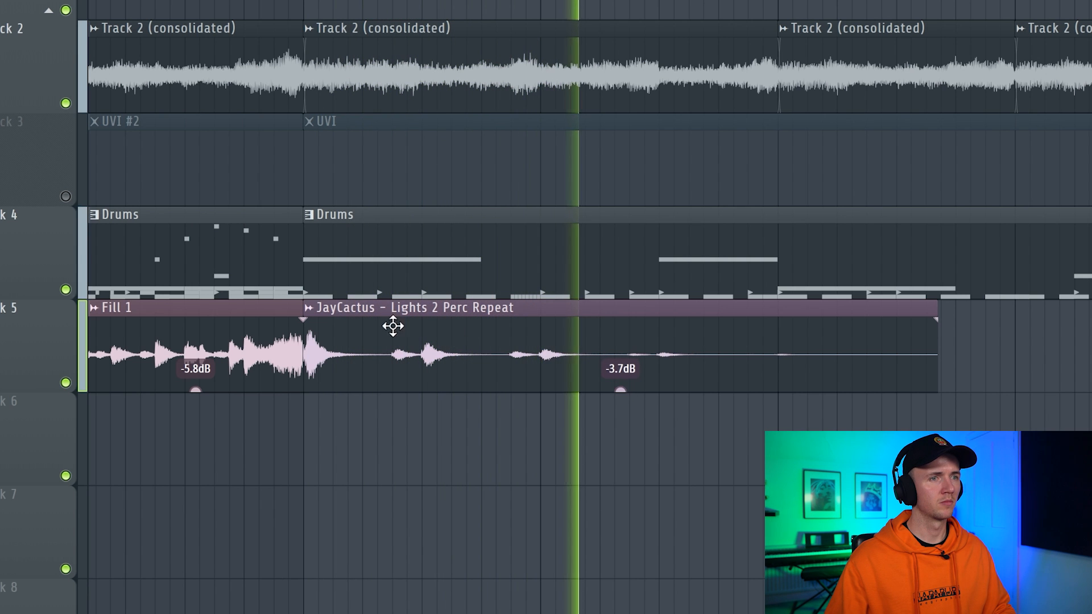
right_click(310, 319)
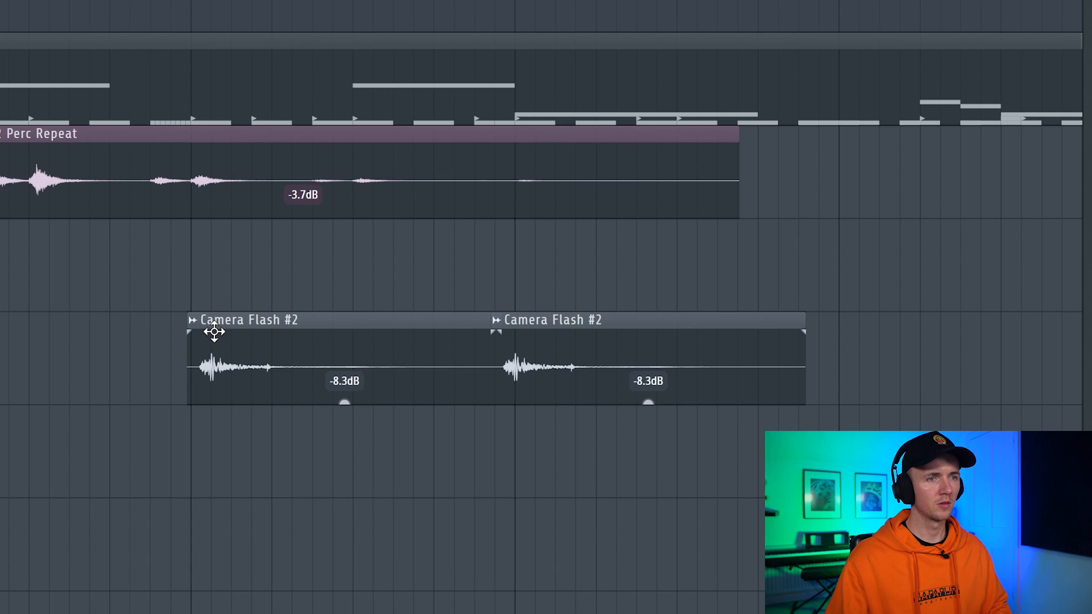
Step: Make the first Camera Flash #2 clip unique, reverse it, and line up its peak with the remaining flash from the track below
right_click(189, 329)
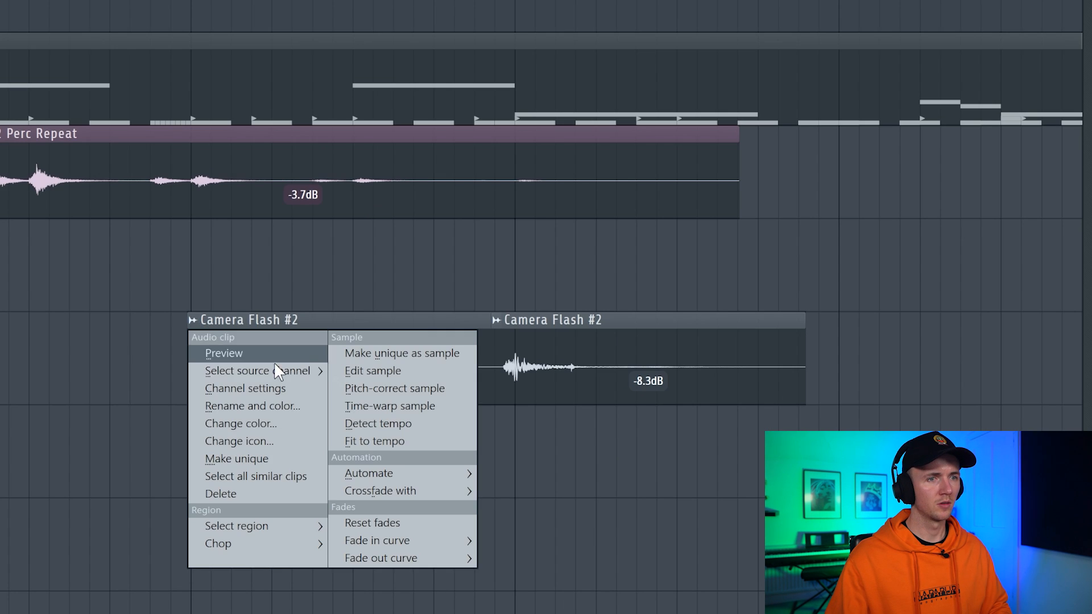
click(289, 459)
double_click(310, 358)
click(325, 322)
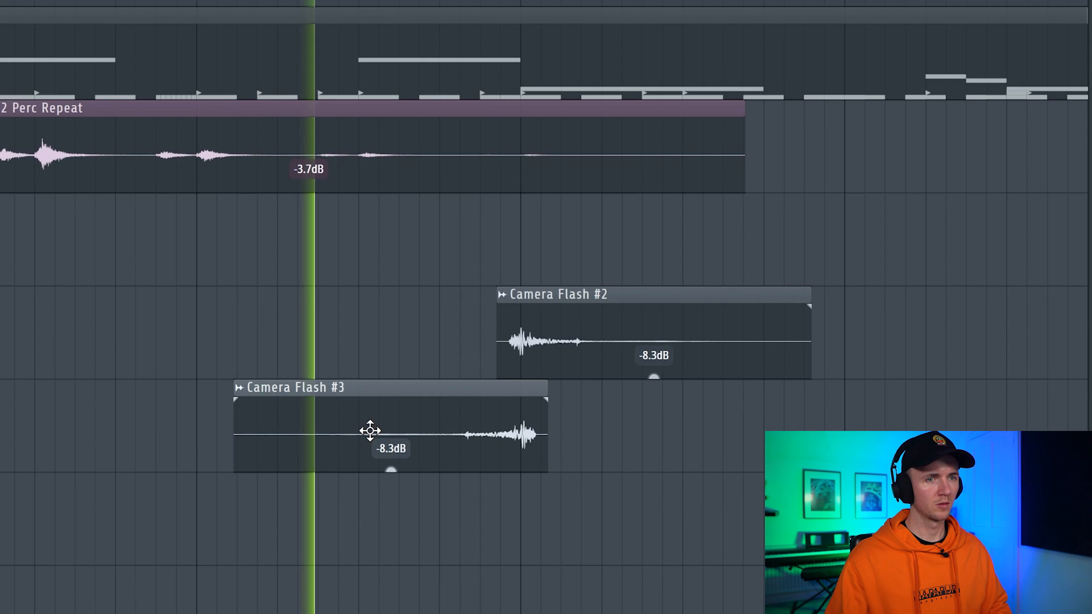
scroll(553, 428, up, 5)
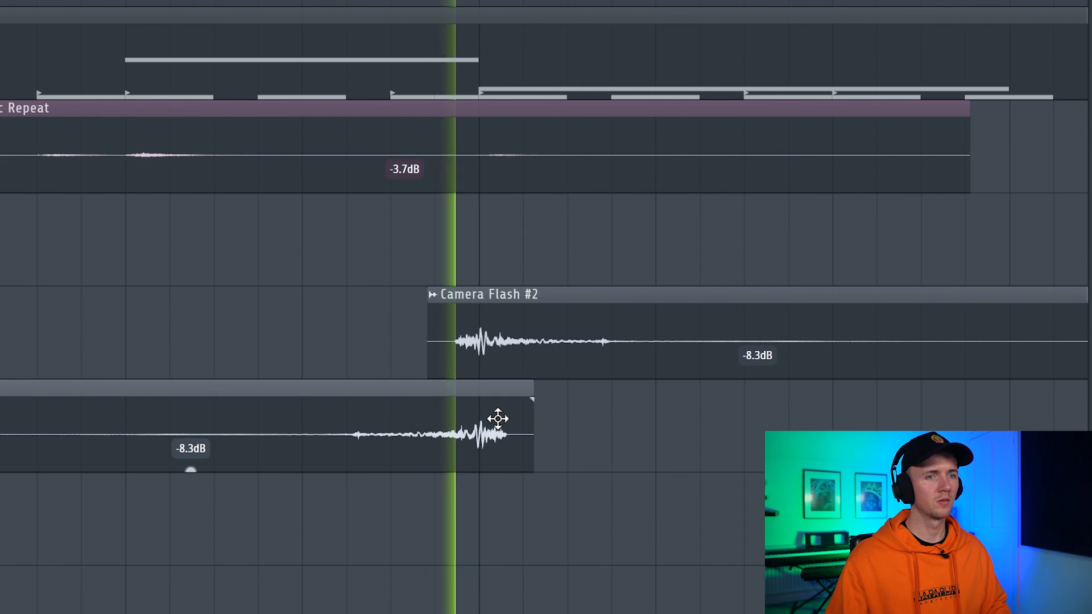
scroll(498, 418, down, 5)
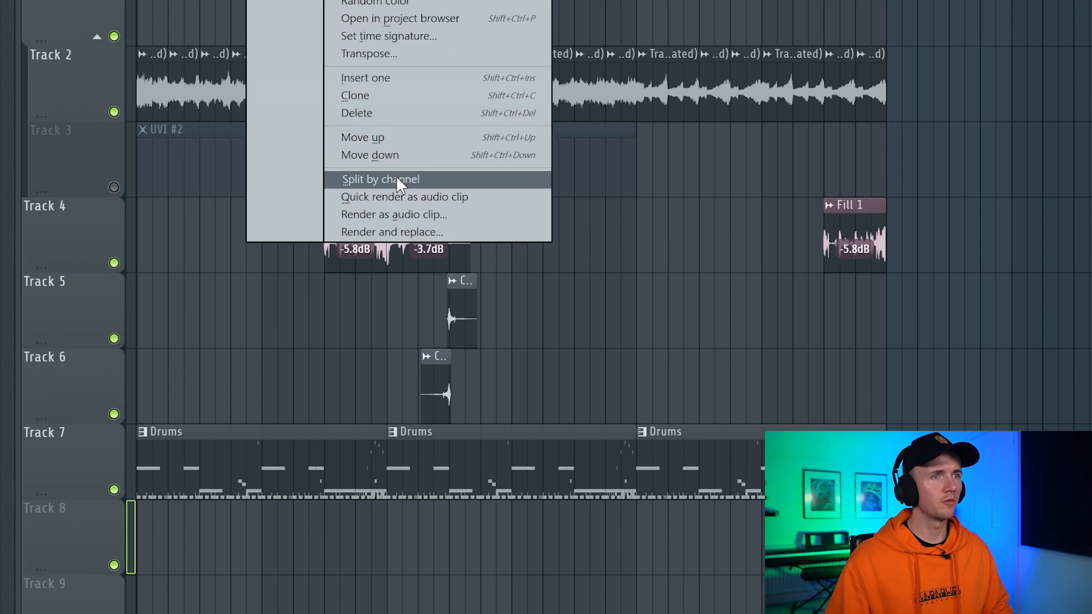
Step: Split the Drums pattern by channel and move the arrangement's clips to start at bar 17
click(396, 181)
drag(427, 170, 683, 193)
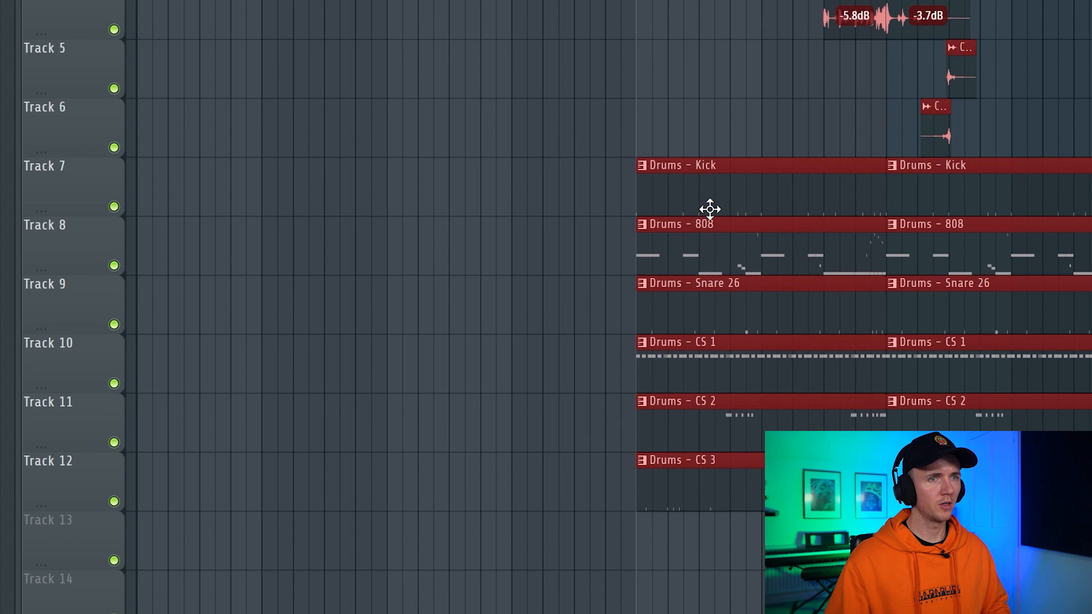
scroll(347, 80, down, 2)
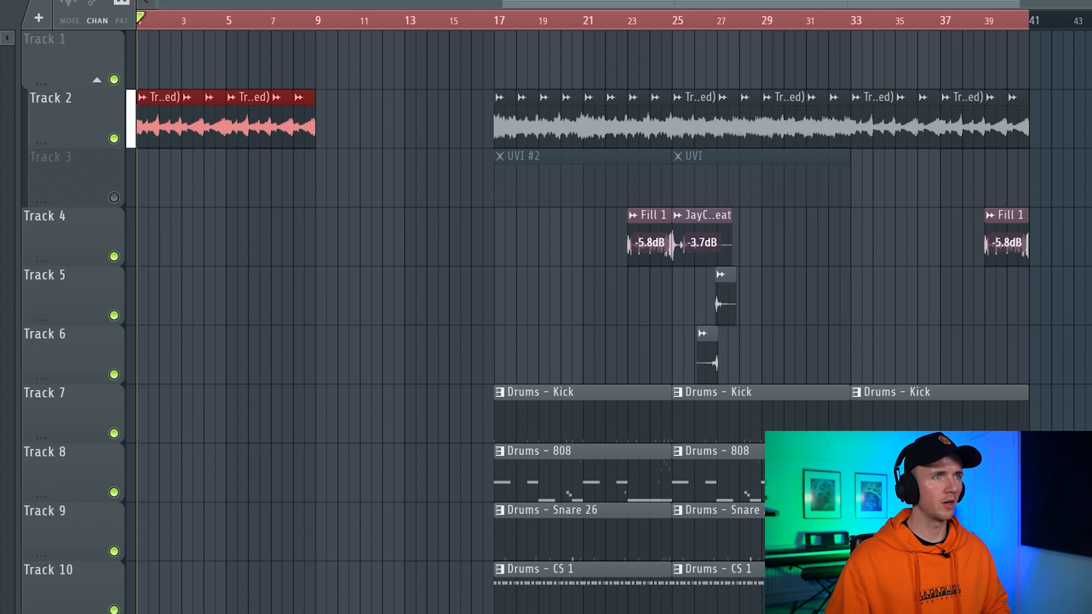
Step: Make the Drums - CS 1 clip at bar 9 unique and delete some of its B4 hi-hat notes to leave gaps in the rhythm
right_click(182, 355)
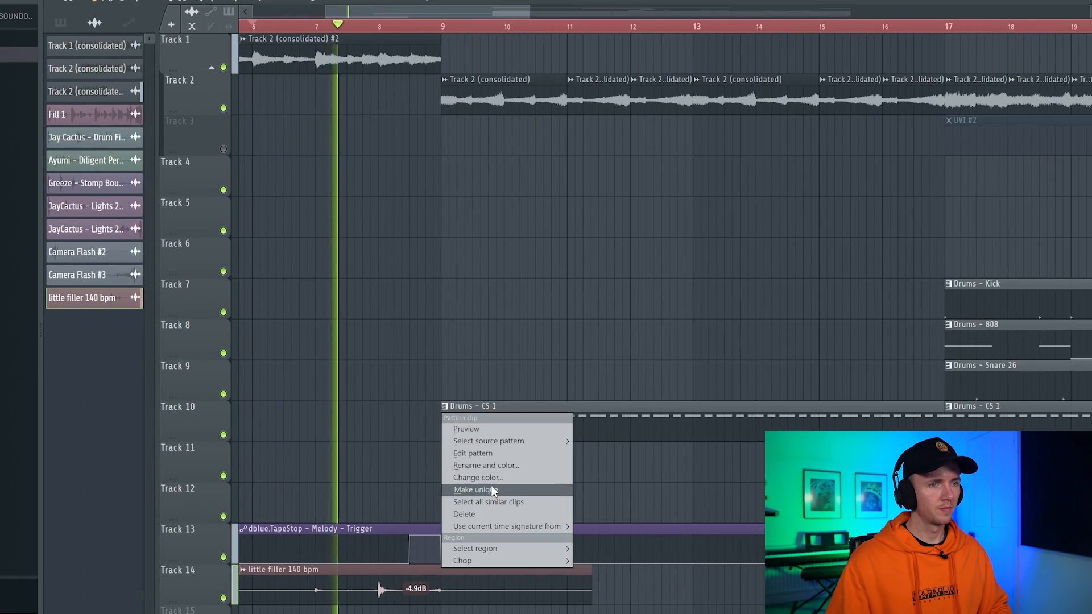
click(493, 490)
double_click(495, 419)
scroll(178, 457, up, 2)
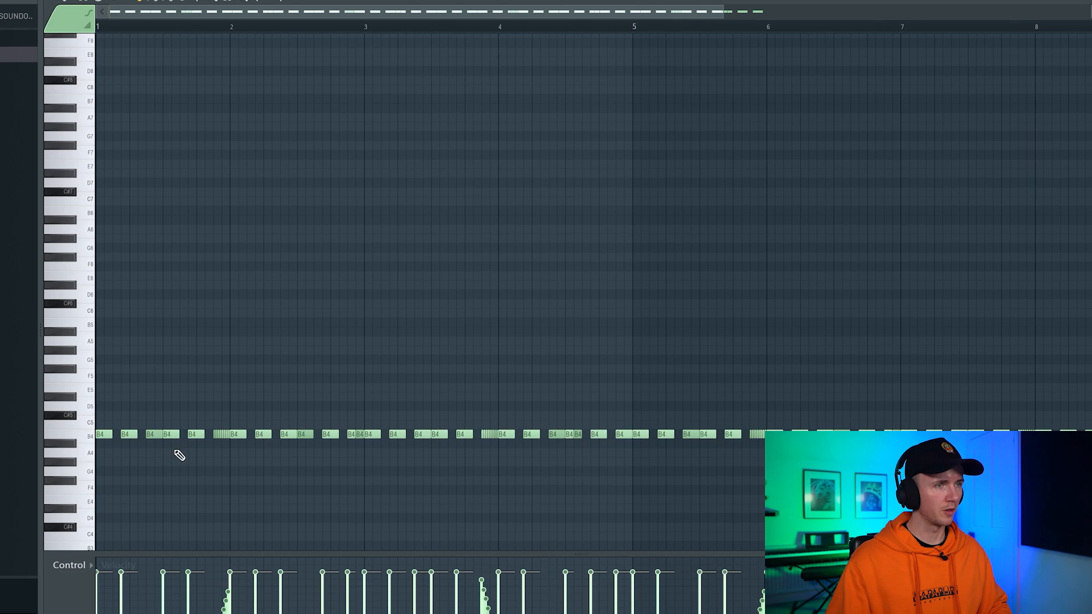
key(space)
right_click(173, 437)
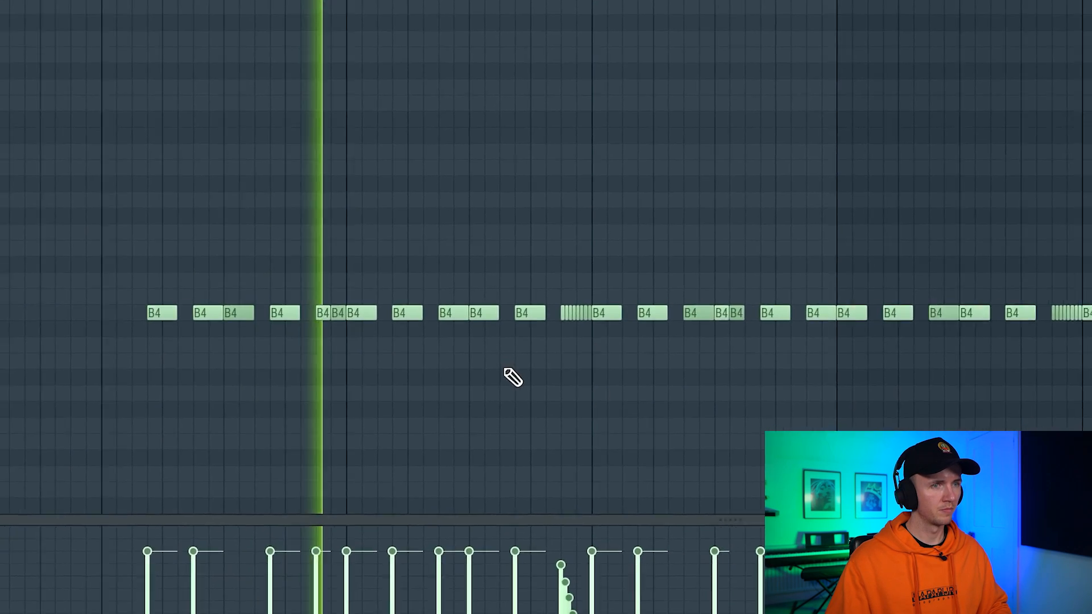
right_click(445, 306)
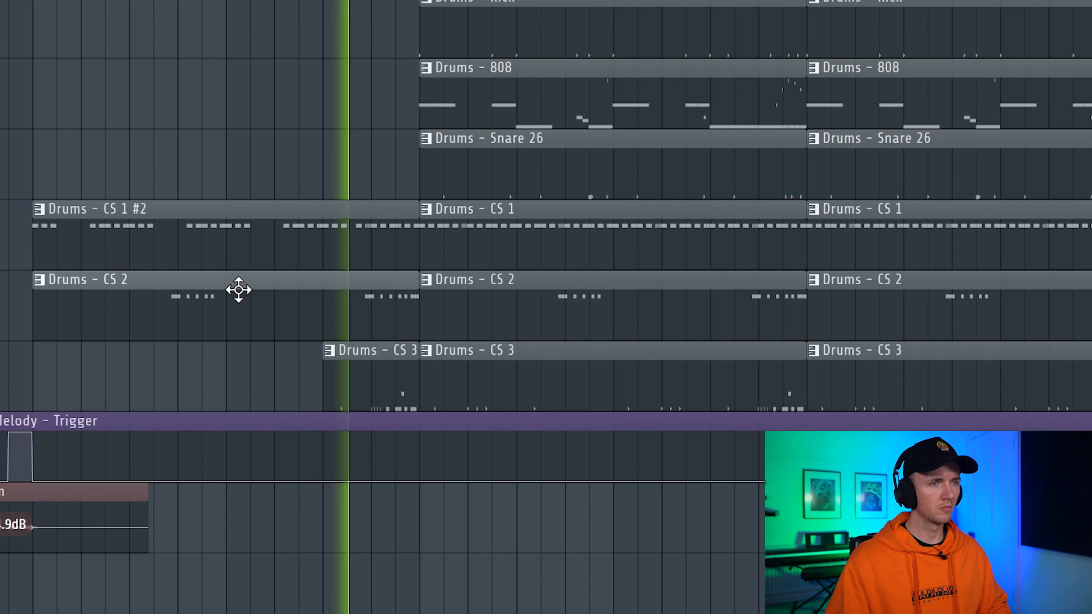
Step: Remove the Drums - CS 2 section over bars 9 to 14 and delete the Snare 26 and 808 slices just before bar 19
right_click(236, 294)
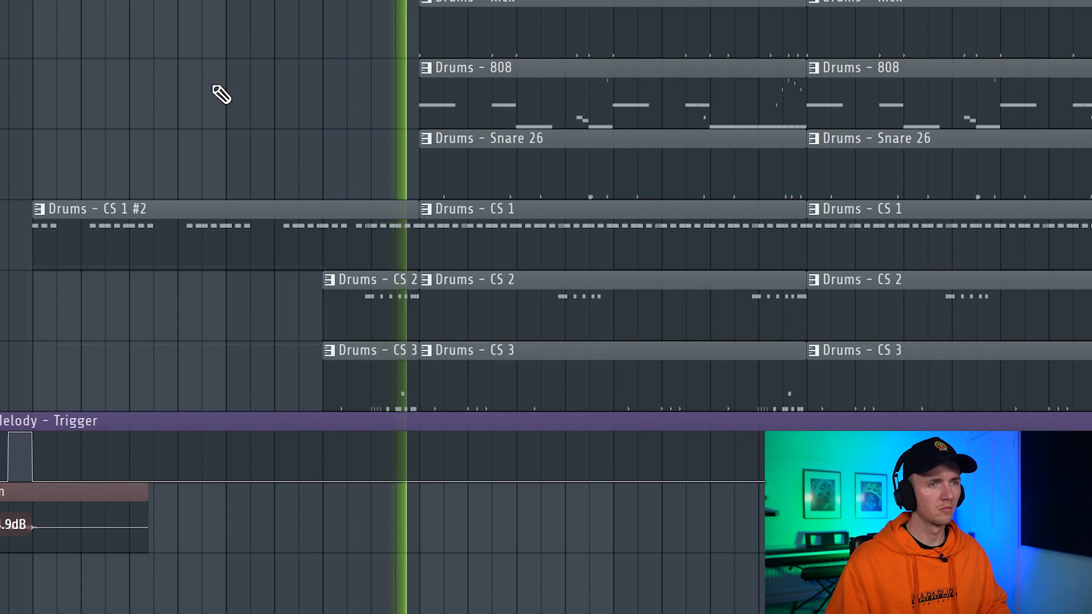
scroll(218, 82, down, 3)
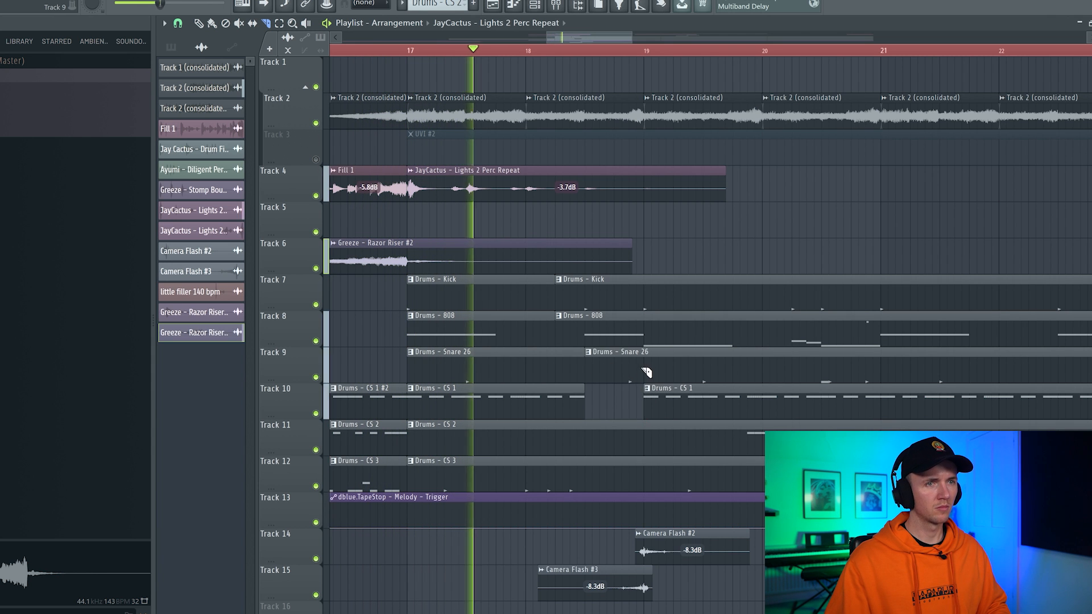
right_click(620, 358)
right_click(639, 338)
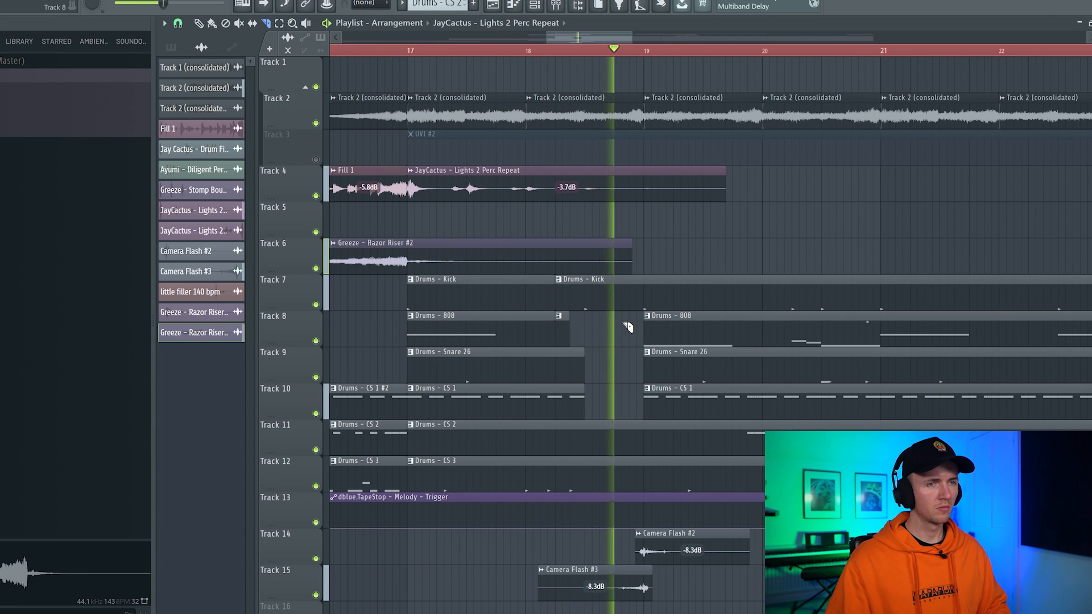
Step: Delete the Drums - Kick slice just before bar 19
right_click(648, 297)
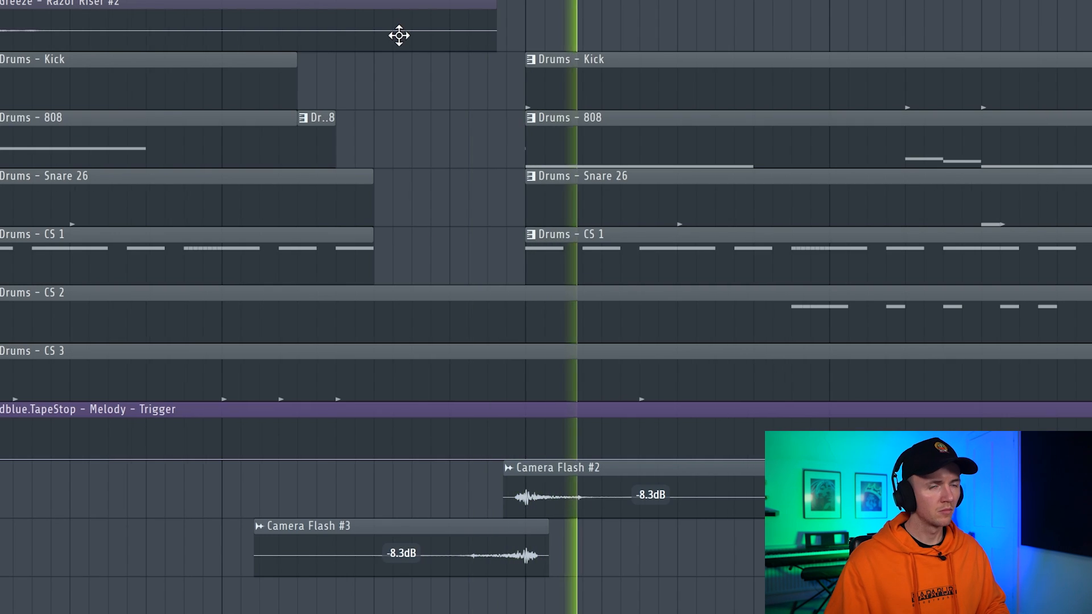
scroll(620, 263, down, 5)
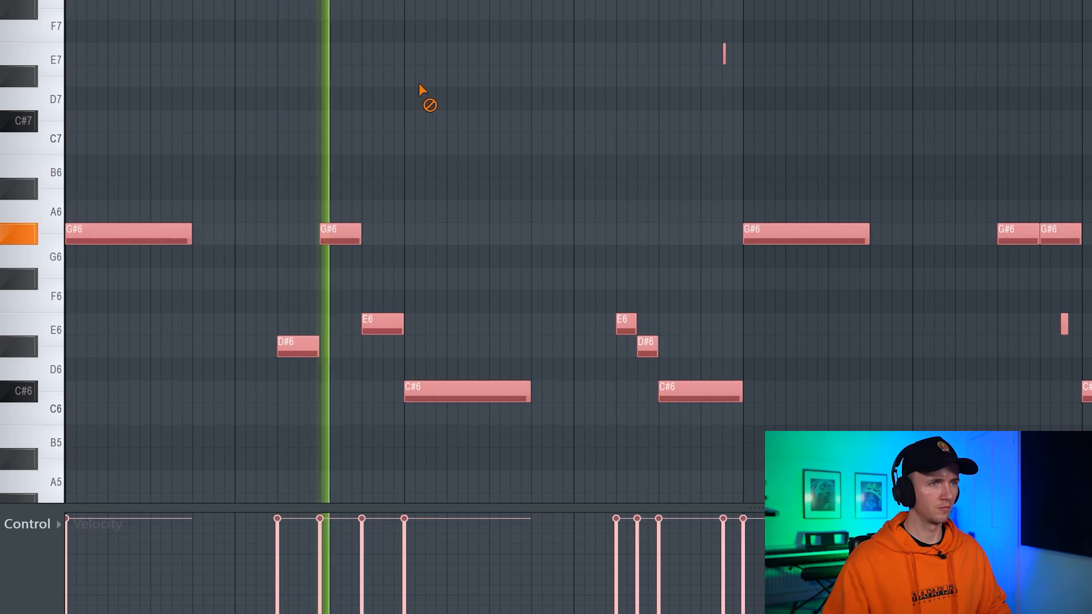
Step: Rework the 808 notes by raising the E6 beside G#6 to G#6, transposing the line down an octave, and lowering the note following C#6
key(ctrl+d)
drag(389, 333, 391, 230)
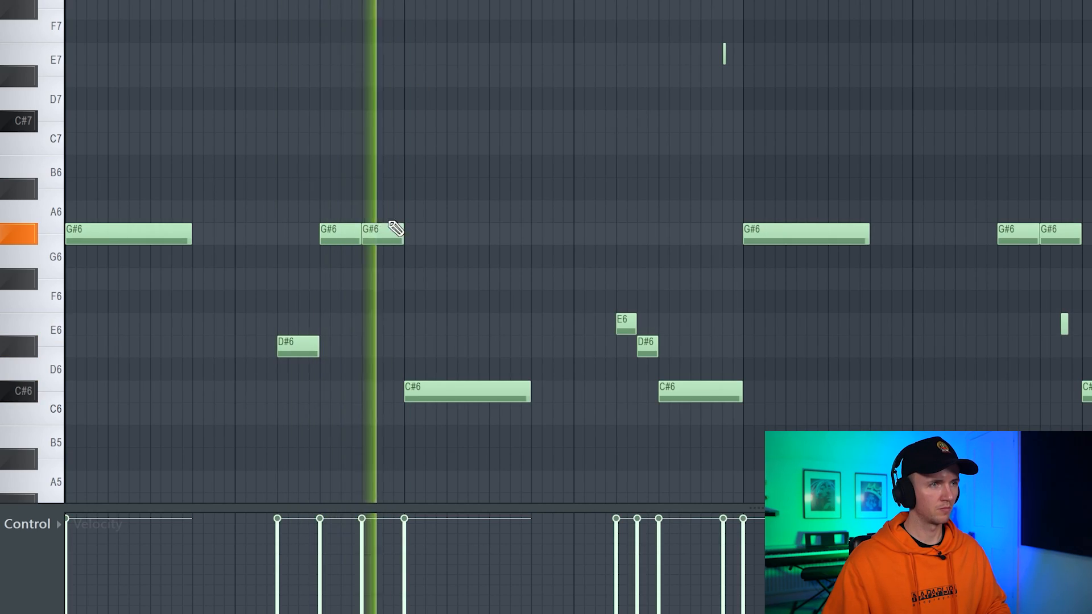
scroll(398, 204, down, 3)
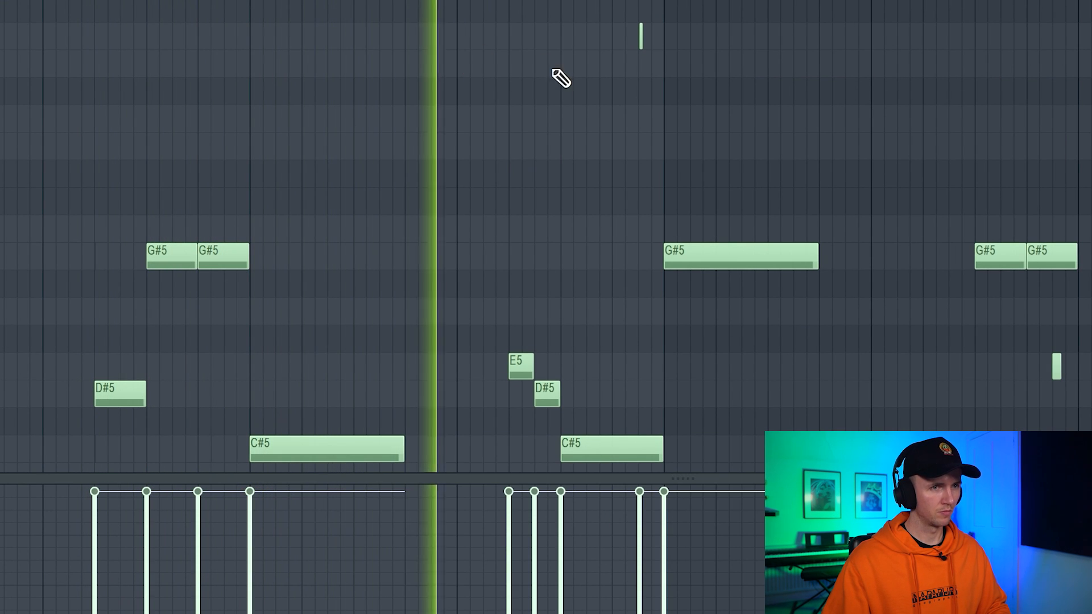
scroll(547, 94, up, 2)
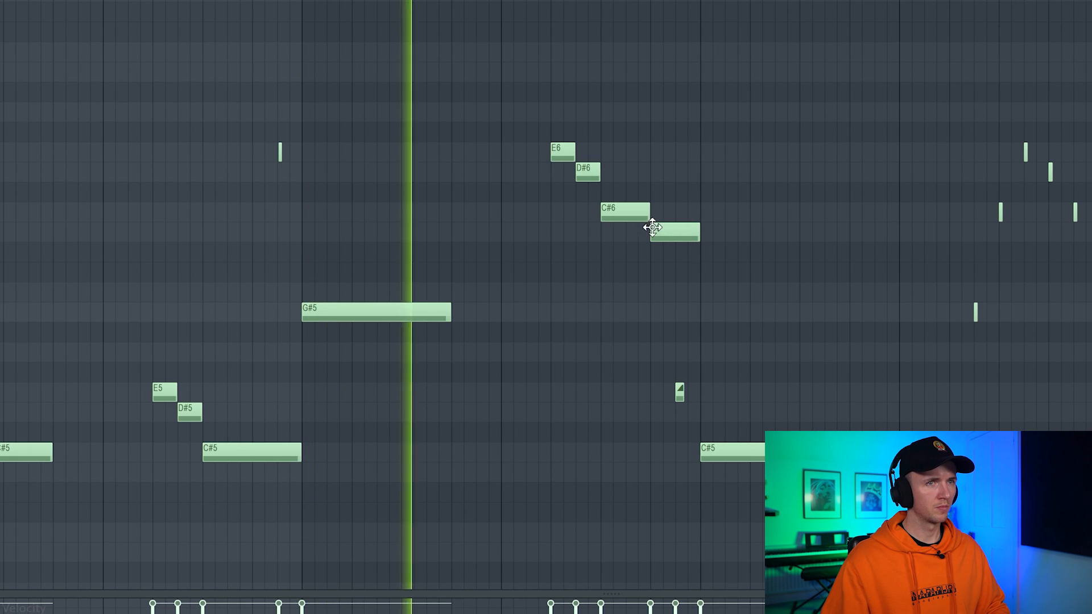
drag(663, 239, 664, 320)
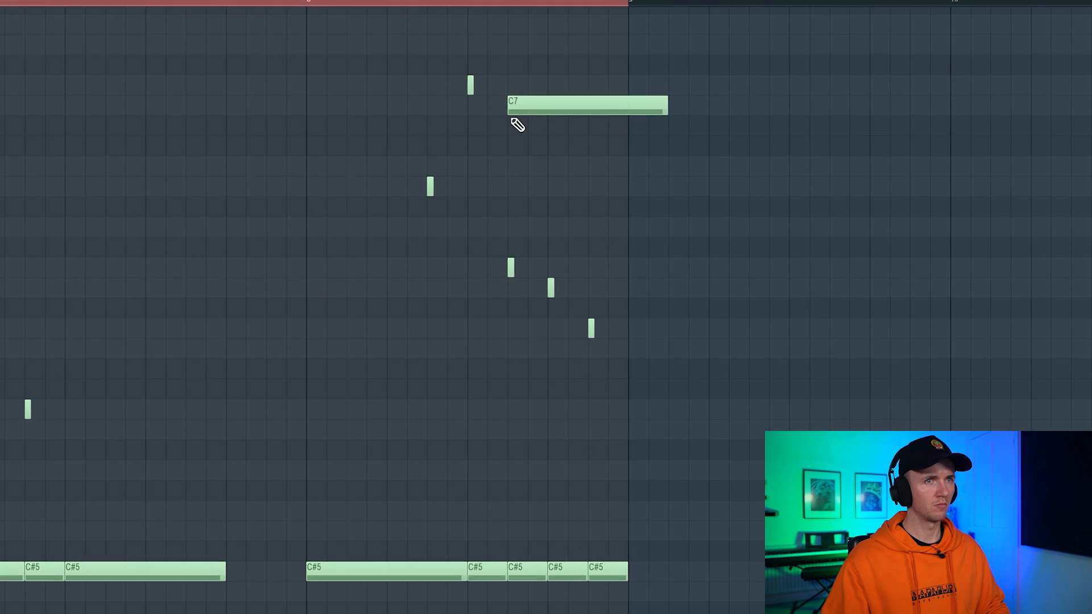
Step: Delete the long C7 note near bar 9, replace the slide note below it with one at G#6, and return to the playlist
right_click(505, 104)
click(515, 162)
right_click(515, 262)
drag(528, 143, 530, 163)
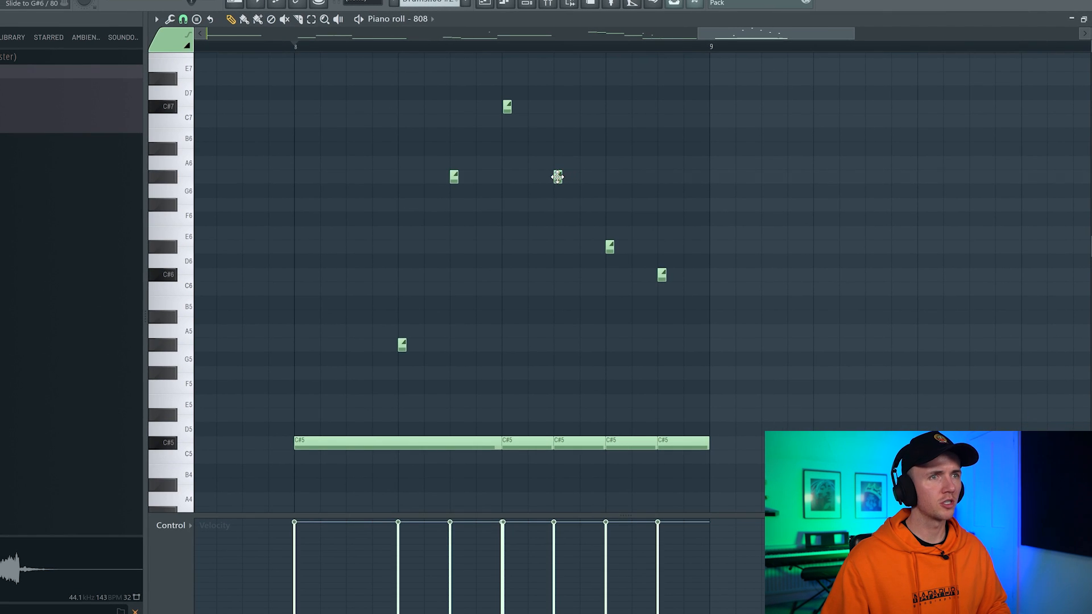
click(488, 3)
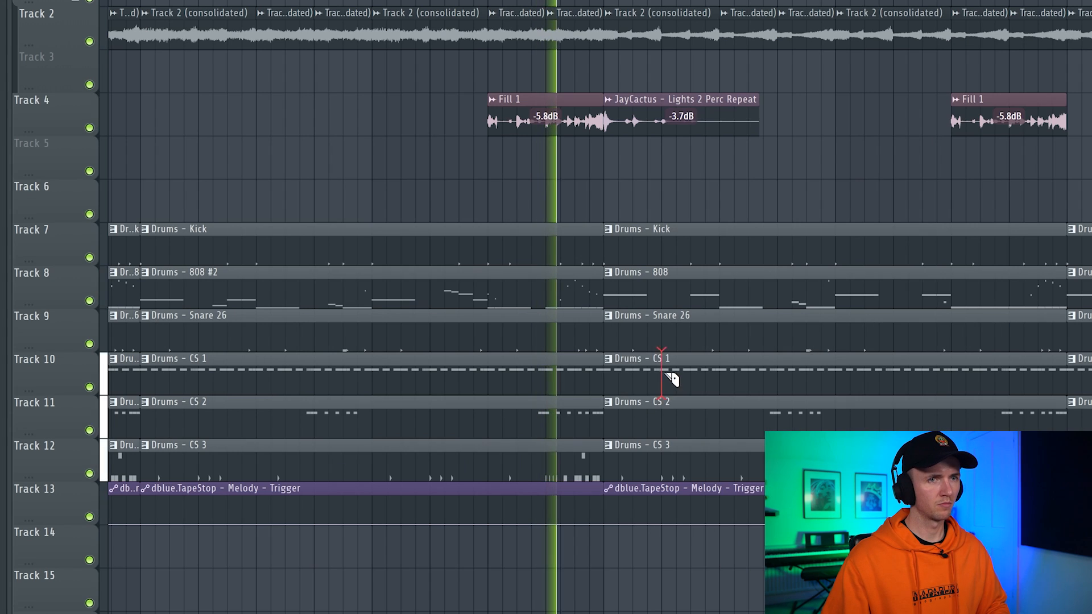
Step: Slice the drum clips after bar 33 and delete their opening sections so the snare, CS 1, CS 2 and CS 3 parts re-enter at staggered points
drag(671, 378, 715, 380)
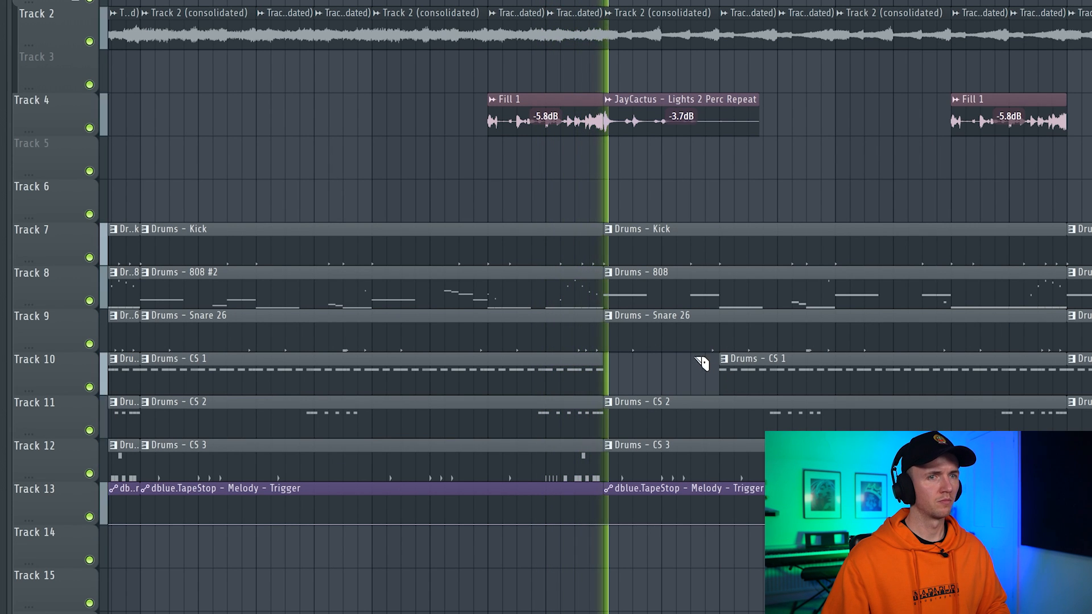
right_click(696, 338)
drag(722, 429, 722, 460)
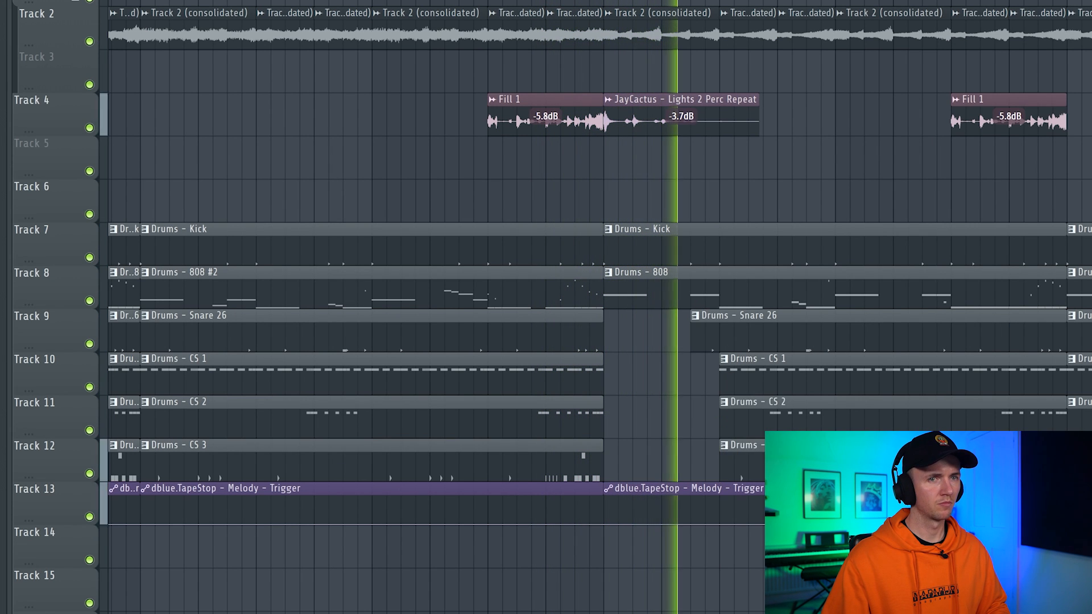
drag(806, 418, 807, 461)
drag(854, 418, 853, 461)
drag(922, 401, 922, 461)
drag(995, 418, 995, 461)
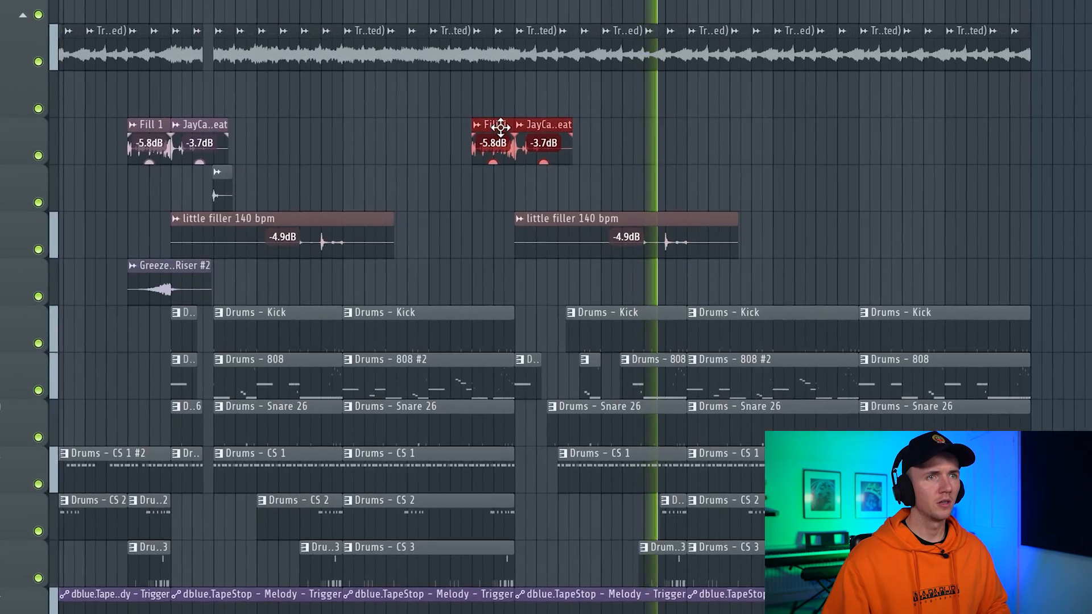
Step: Copy the Fill 1 and JayCactus - Lights 2 Perc Repeat clips to bars 47 and 49, and add Greeze - Razor Riser #2 at bar 47
drag(524, 134, 829, 151)
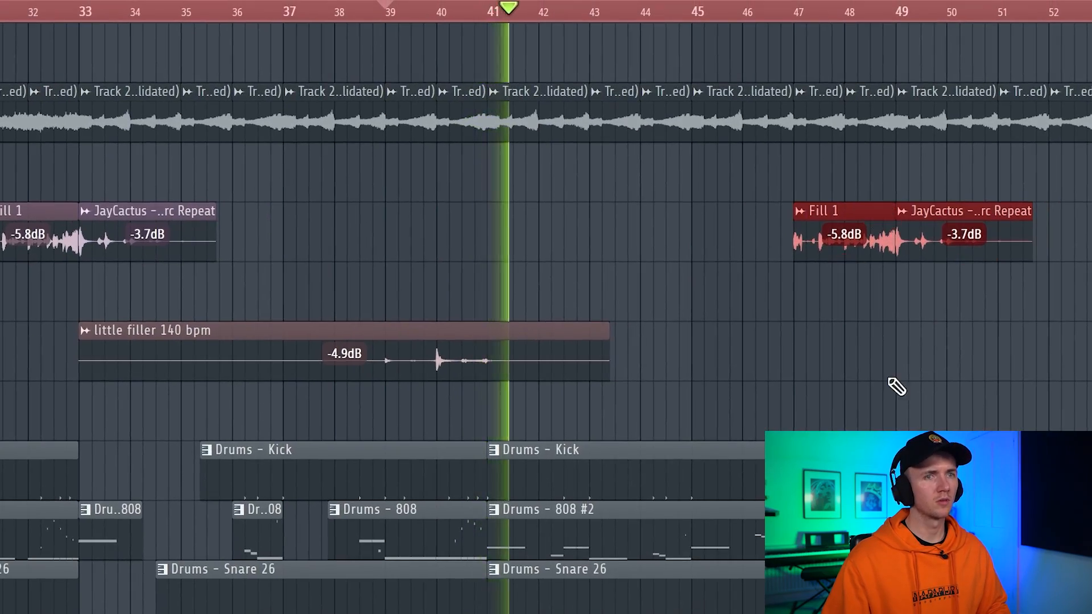
click(896, 387)
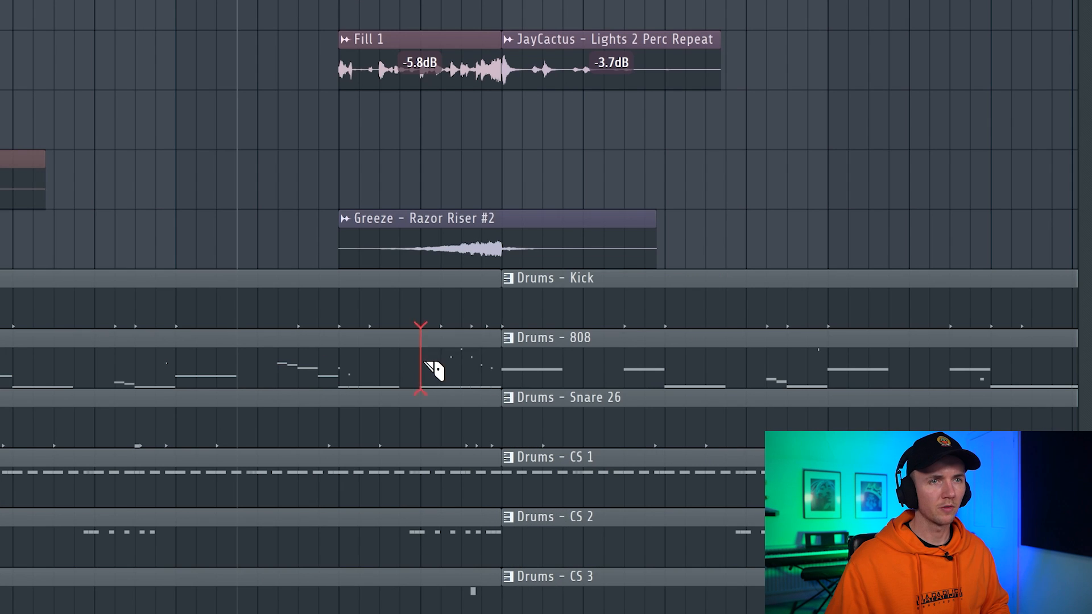
Step: Slice the drum clips at bar 48, delete their sections up to bar 51, and play back the transition
drag(419, 313, 421, 336)
key(space)
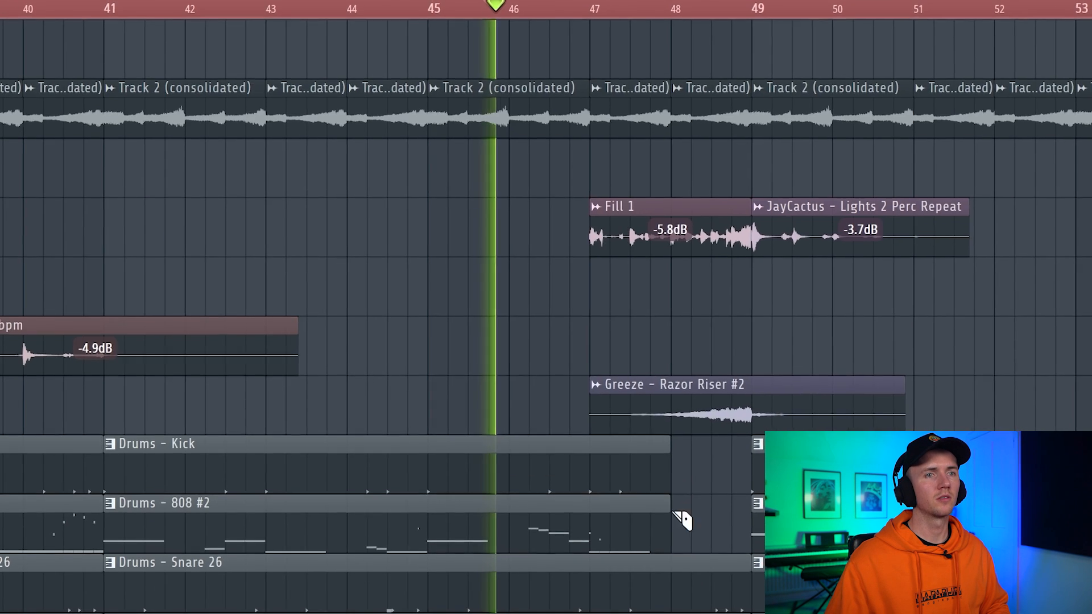
scroll(646, 598, up, 3)
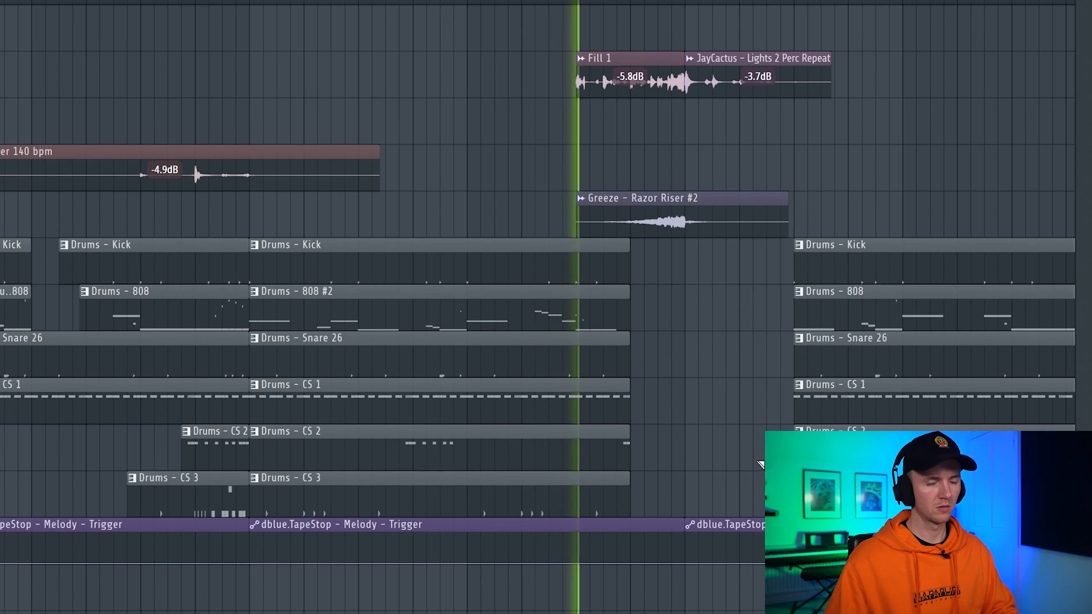
scroll(739, 441, down, 4)
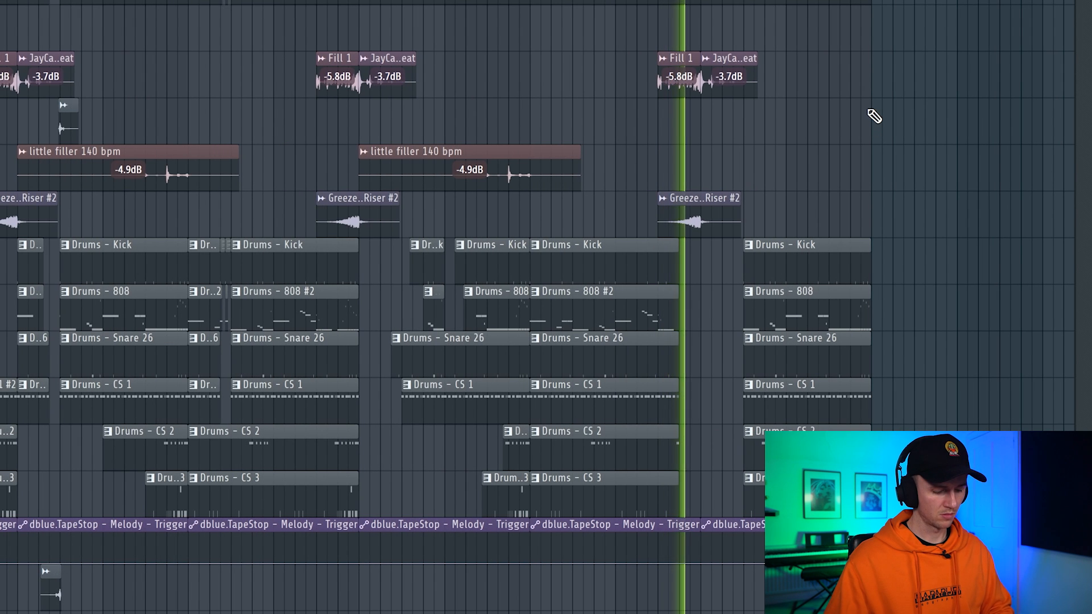
scroll(796, 189, down, 2)
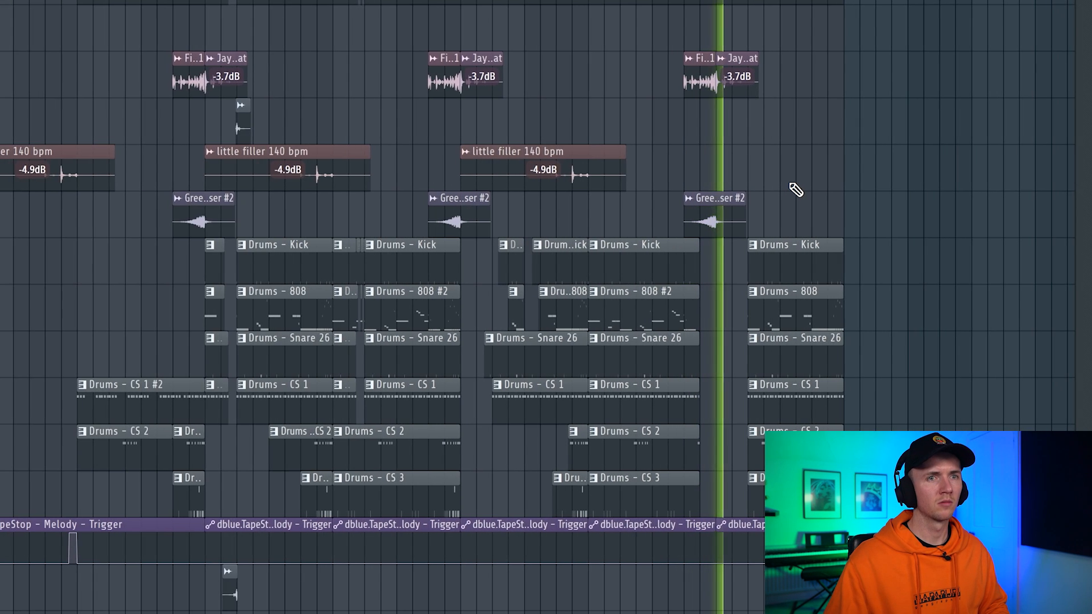
scroll(796, 190, up, 4)
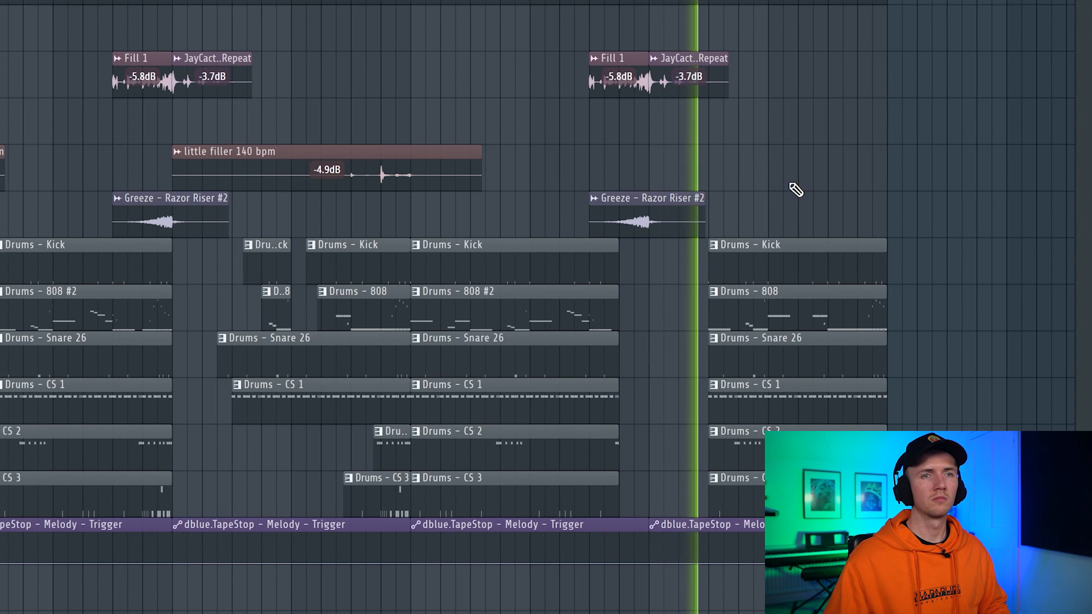
scroll(651, 288, up, 3)
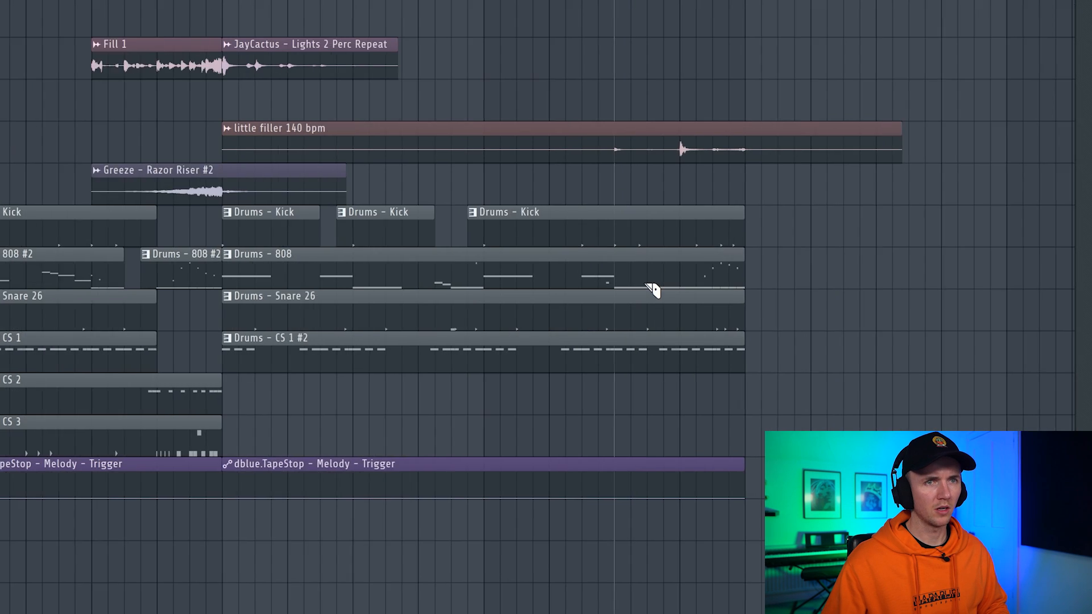
Step: Delete the end slices of the Drums - 808, Snare 26 and CS 1 #2 clips before bar 57
right_click(648, 274)
key(space)
right_click(652, 306)
right_click(658, 339)
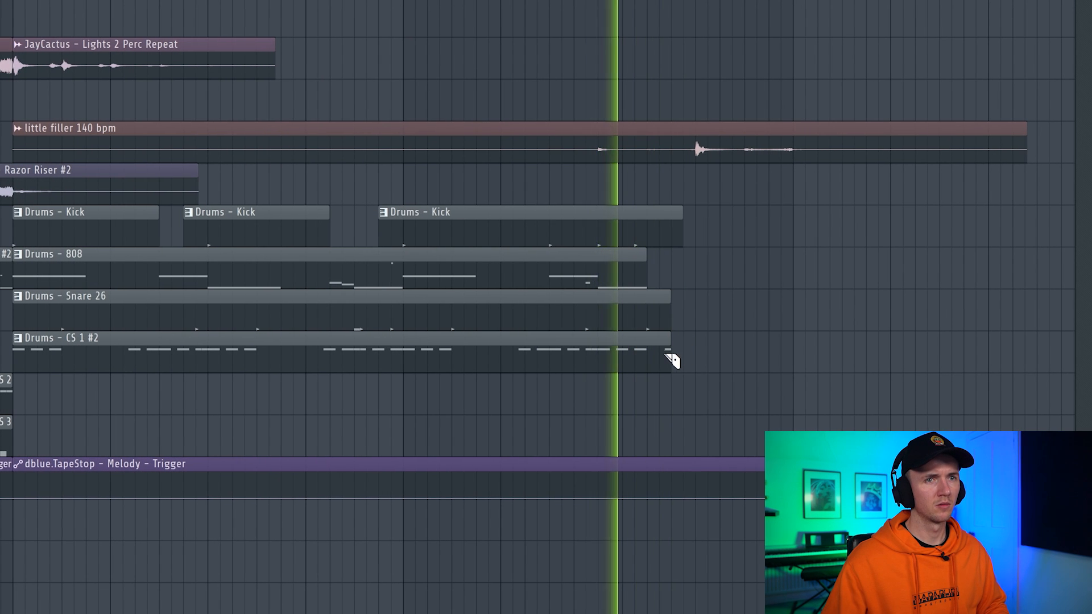
Step: Delete the short Kick, 808, Snare 26 and CS 1 clips between bars 57 and 59 in the repeated section
scroll(663, 357, up, 2)
scroll(661, 359, down, 4)
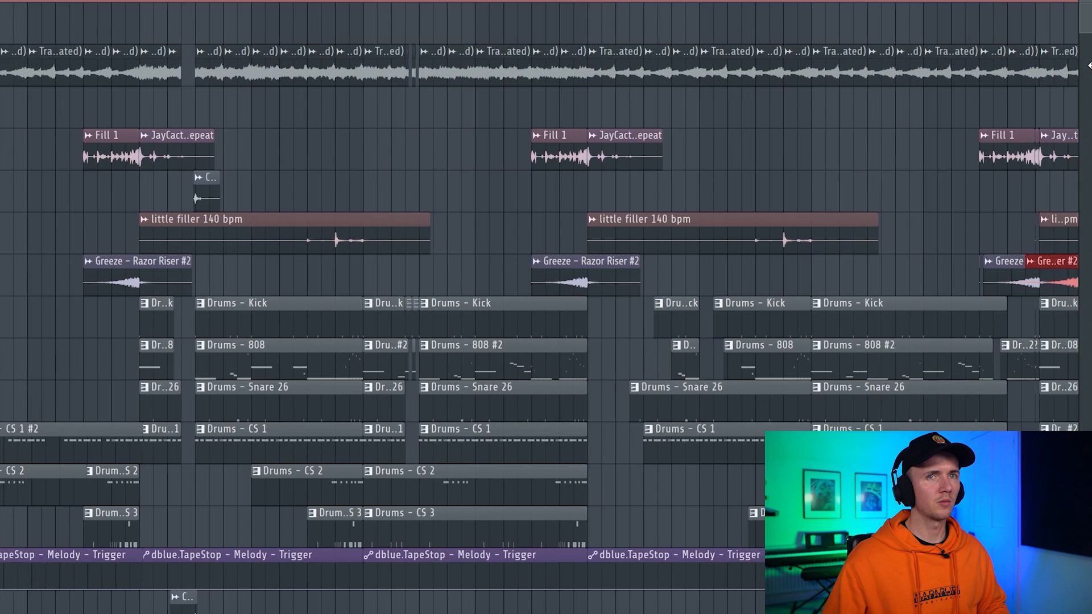
scroll(1090, 65, right, 5)
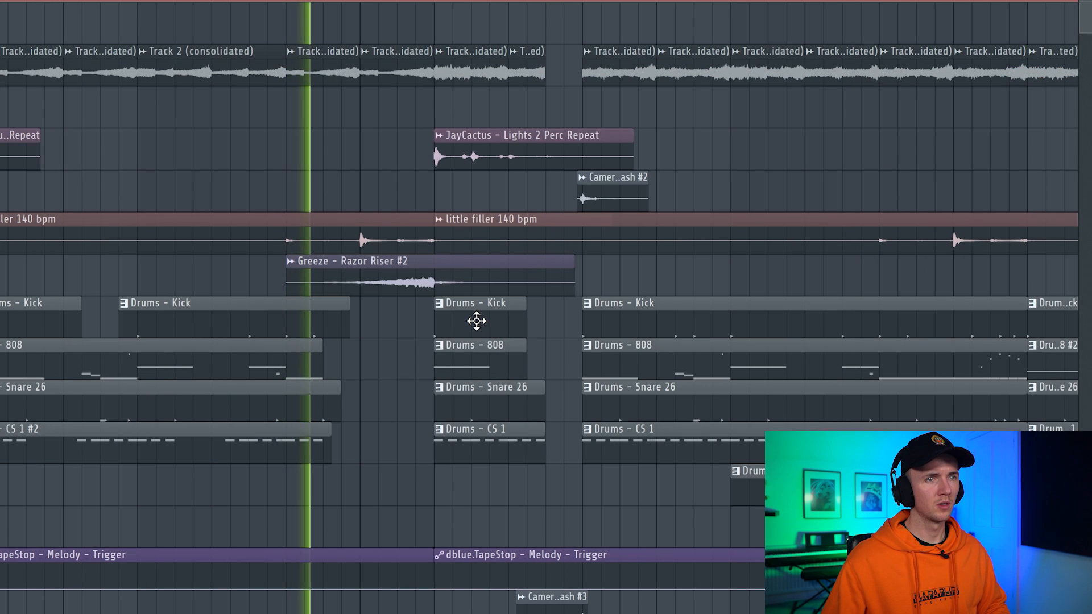
right_click(476, 323)
right_click(481, 364)
right_click(485, 405)
right_click(485, 444)
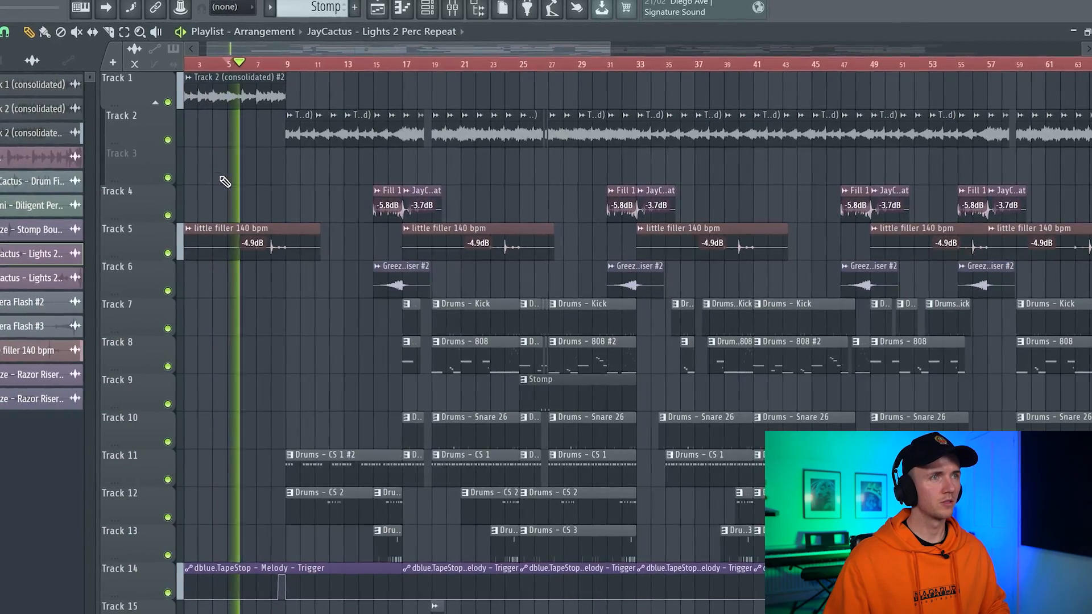
scroll(239, 165, up, 2)
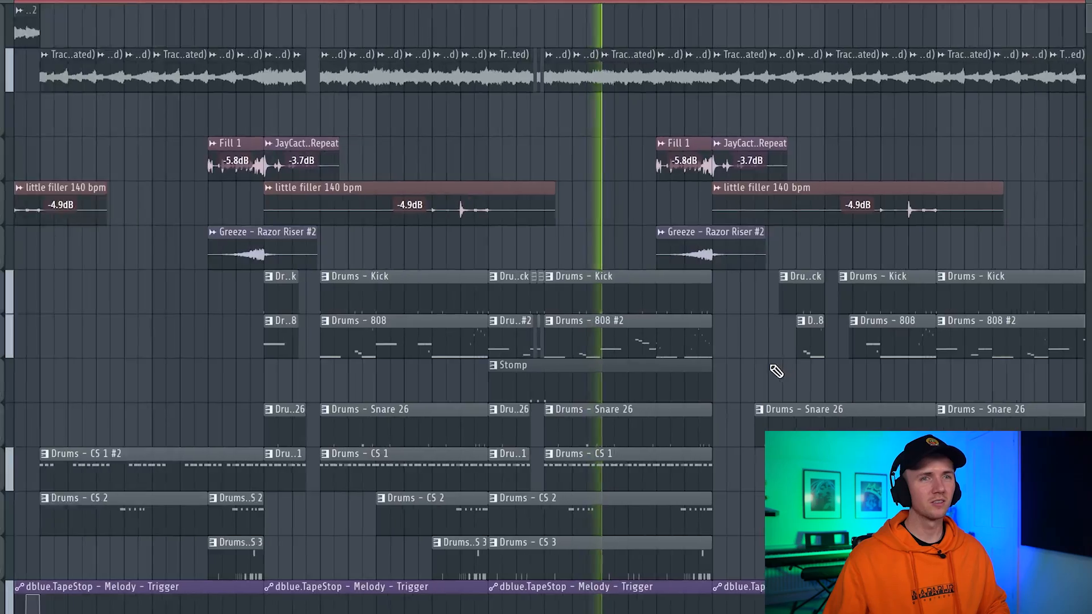
scroll(775, 370, up, 5)
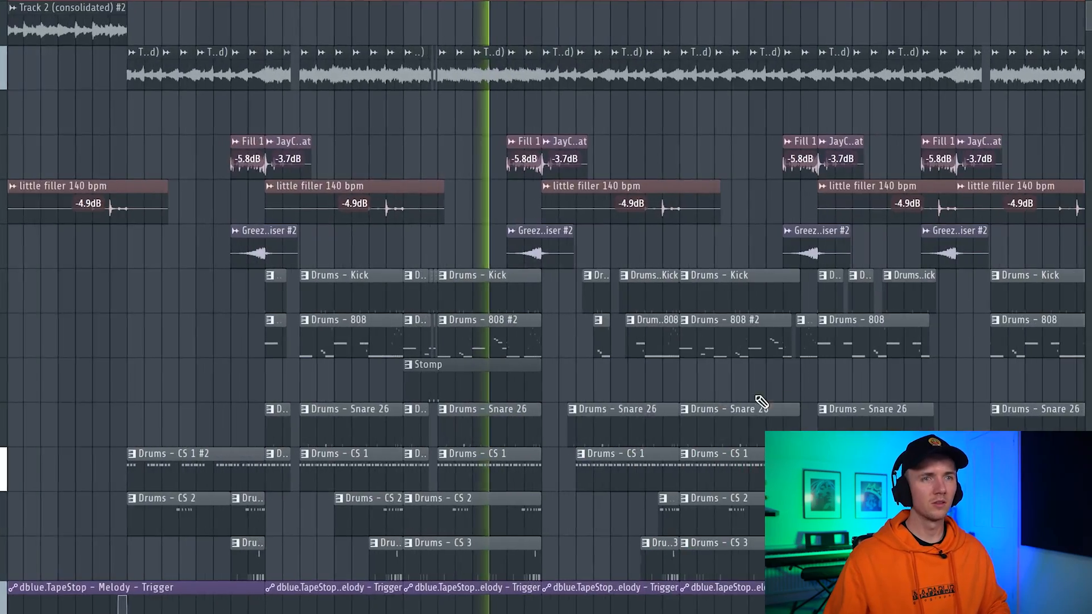
scroll(740, 392, up, 3)
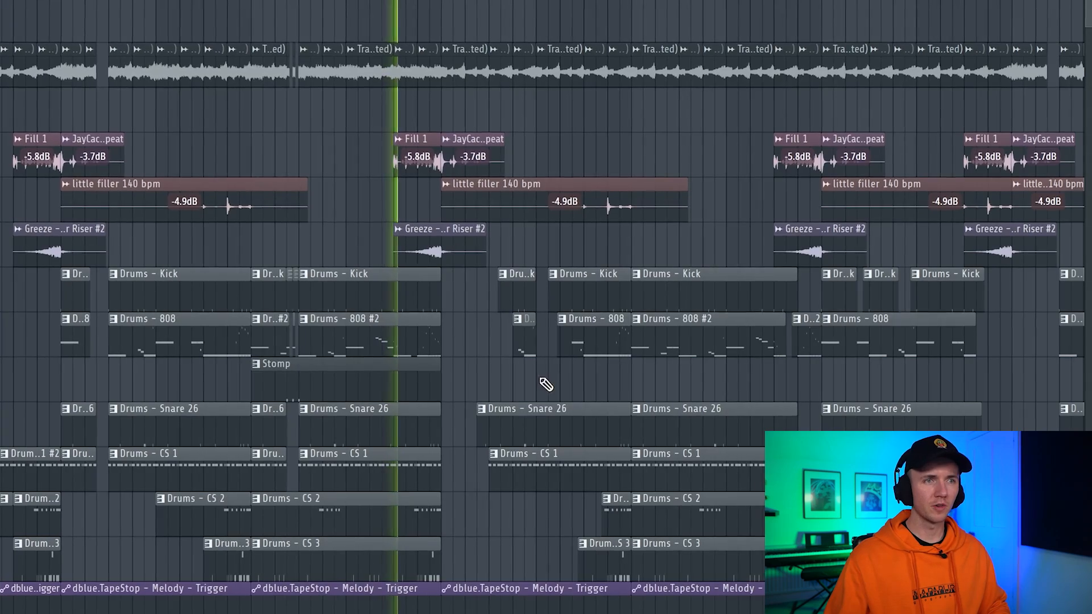
scroll(702, 385, up, 3)
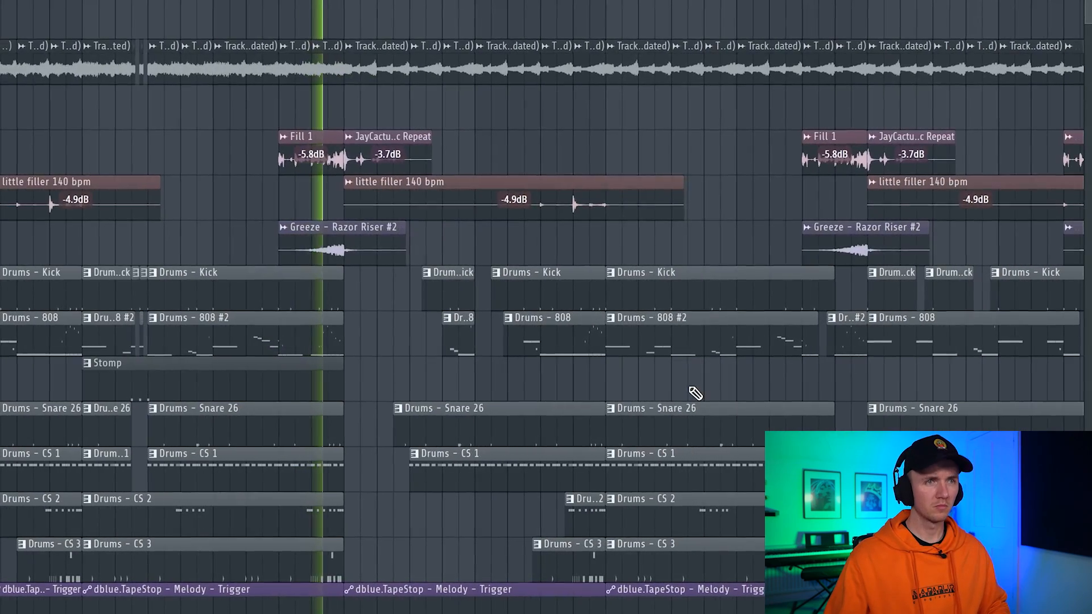